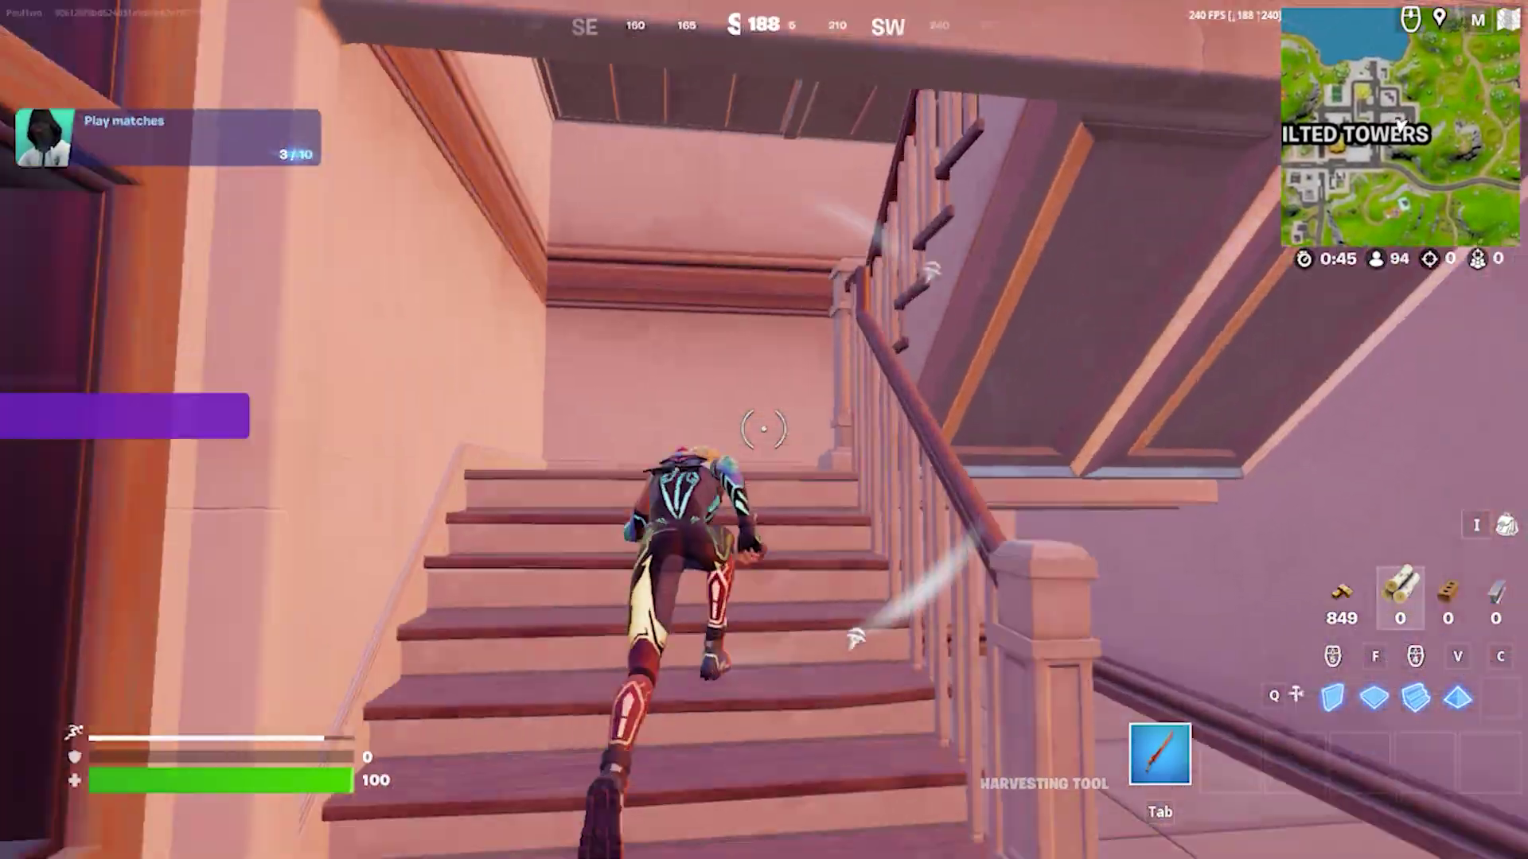
- Run up to the kitchen and pick up the Prime Shotgun and a Birthday Present
key(w)
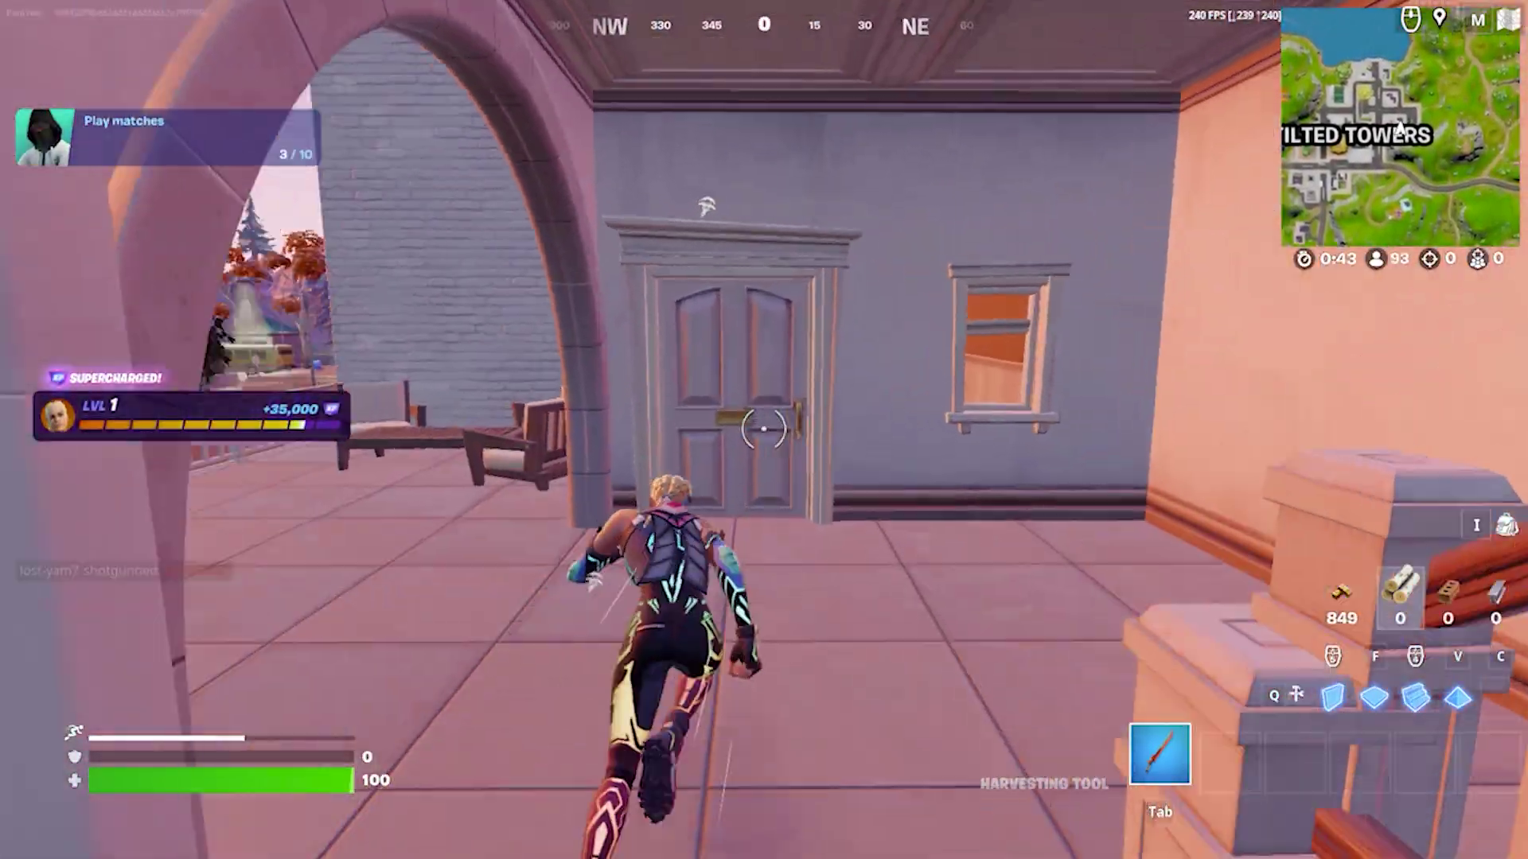
key(w)
key(e)
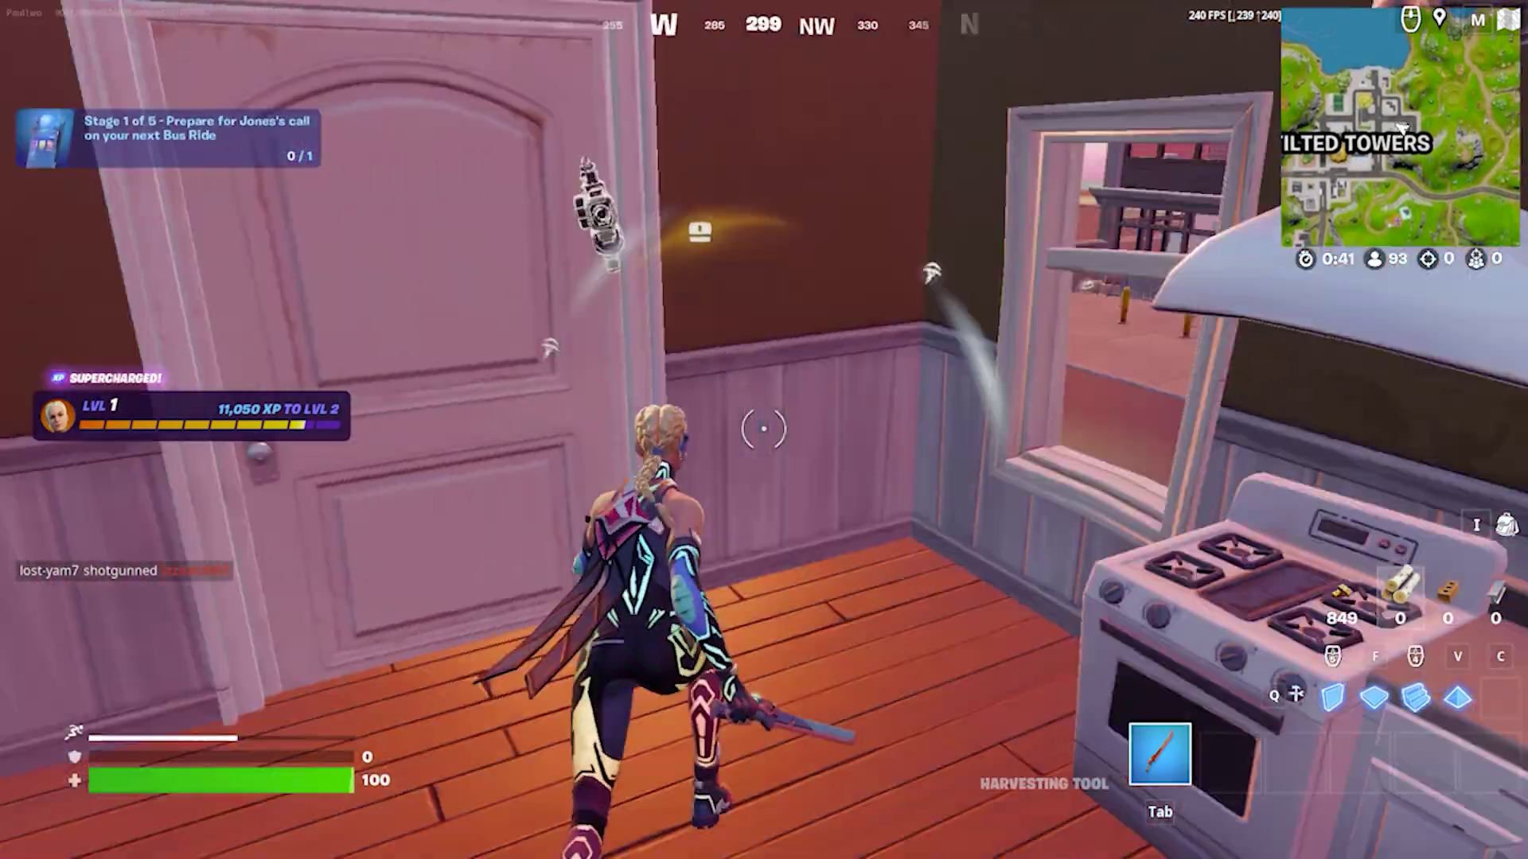
key(e)
key(w)
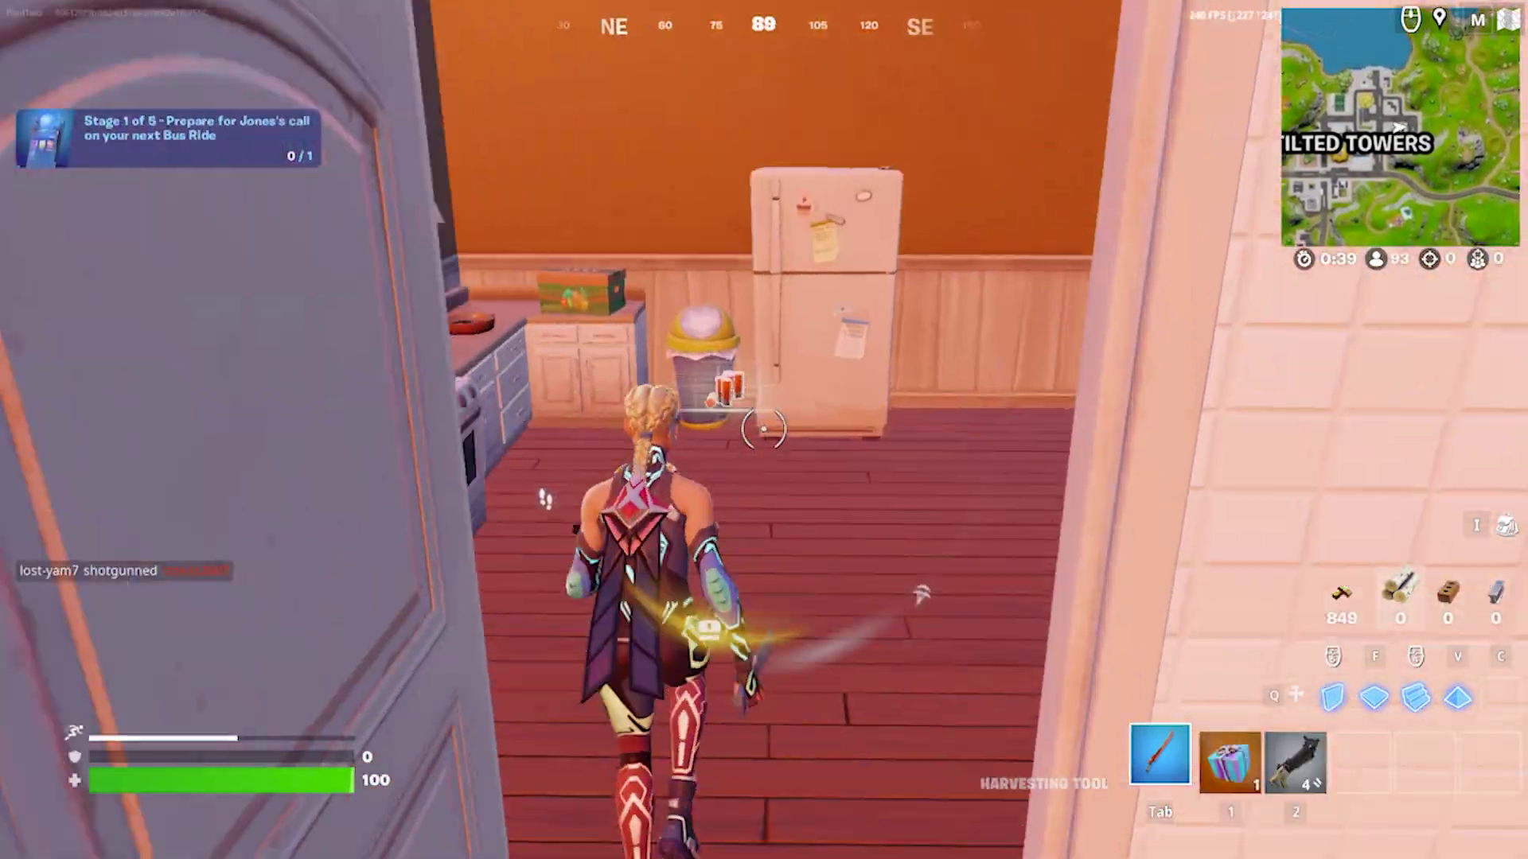
- Throw the Birthday Present, break the purple wall, and collect its apples, SMG and cabbage
key(1)
key(w)
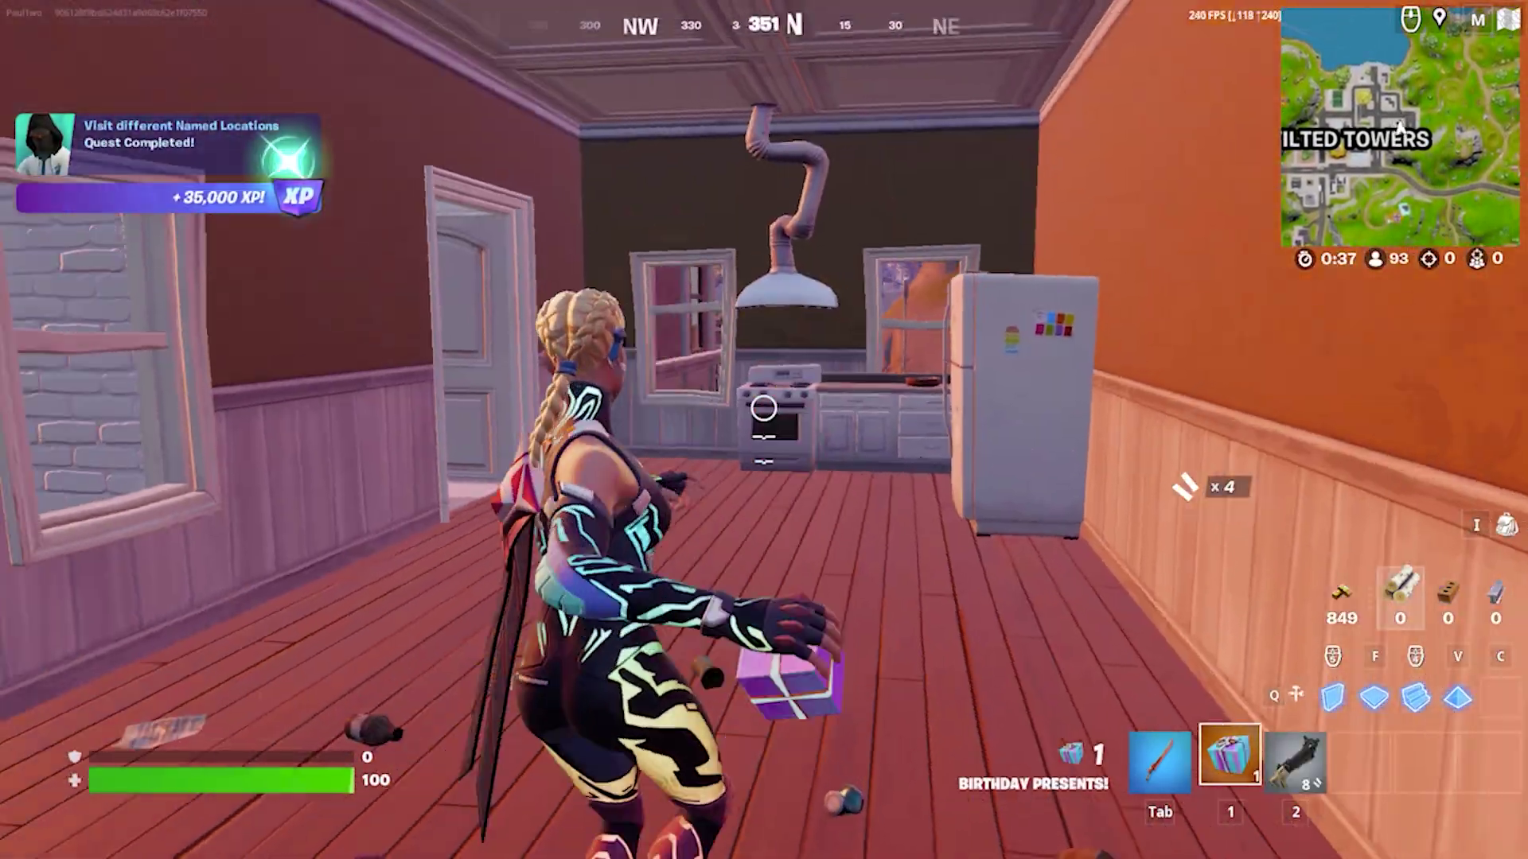
click(762, 429)
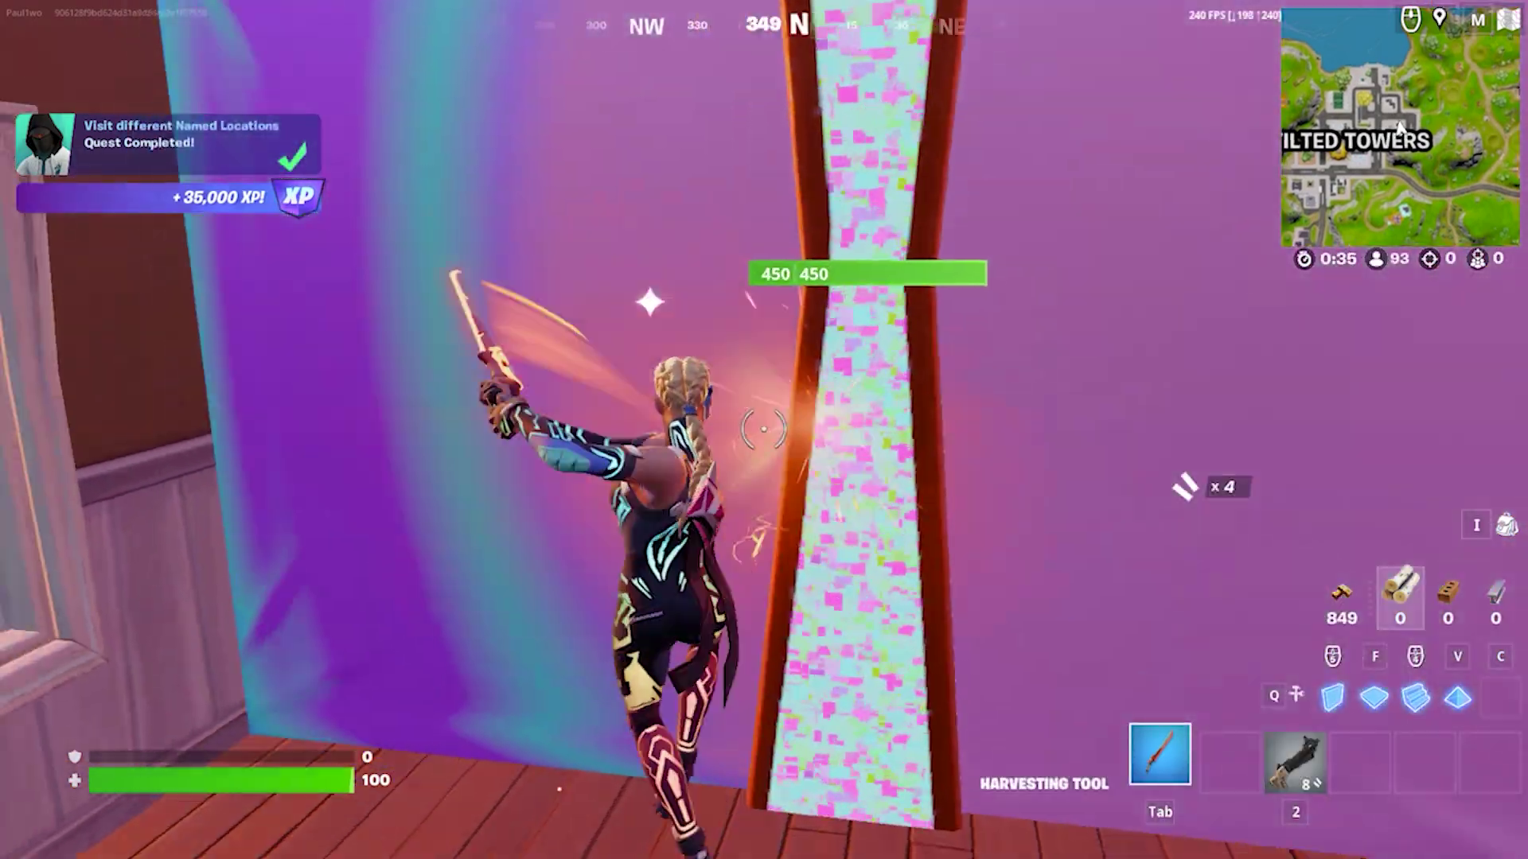
click(763, 430)
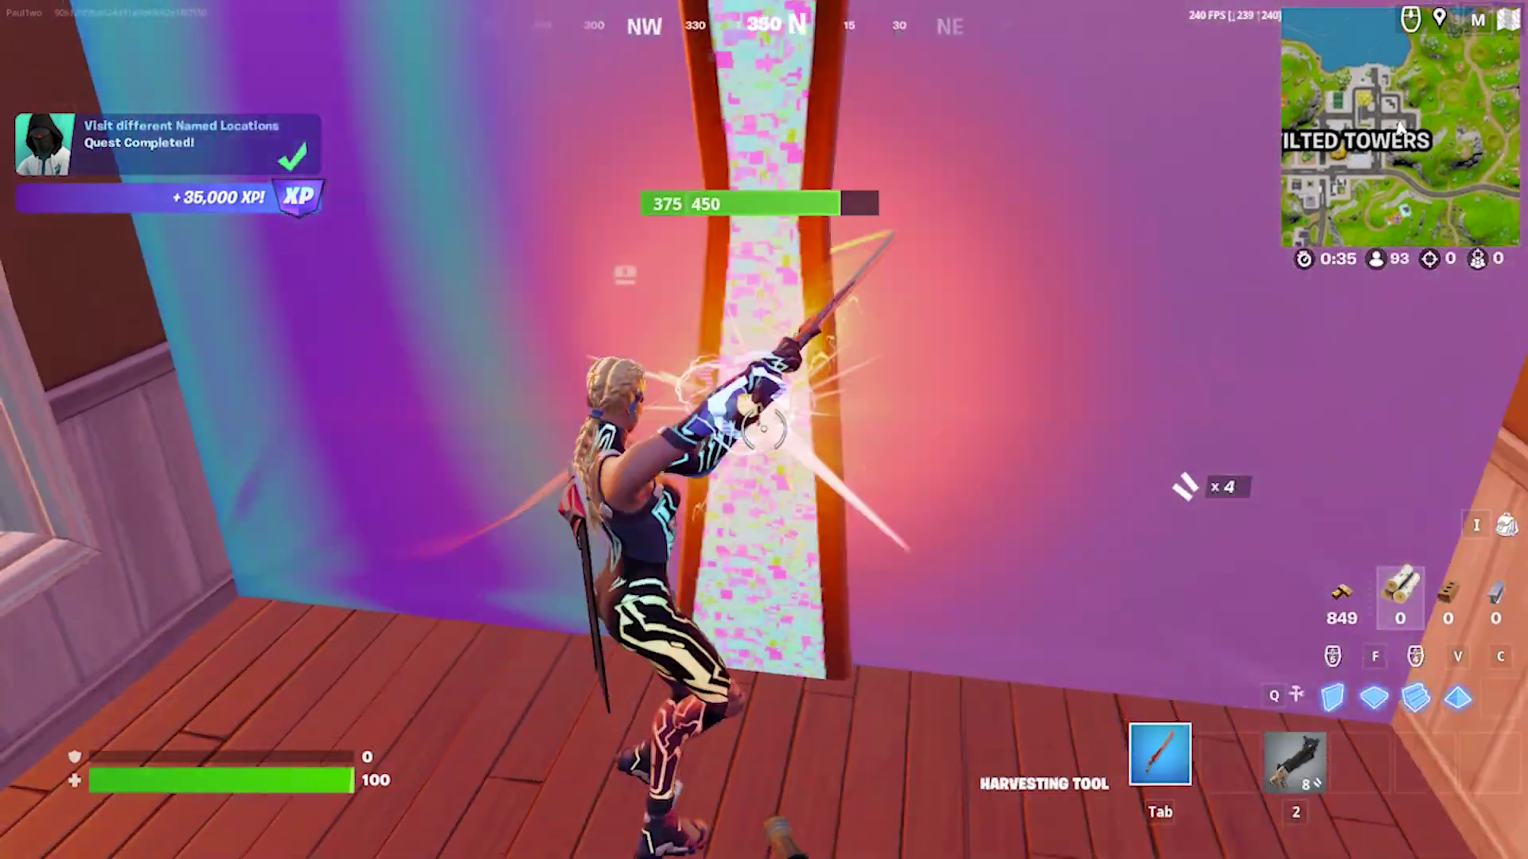
click(763, 430)
click(763, 430)
click(763, 430)
key(w)
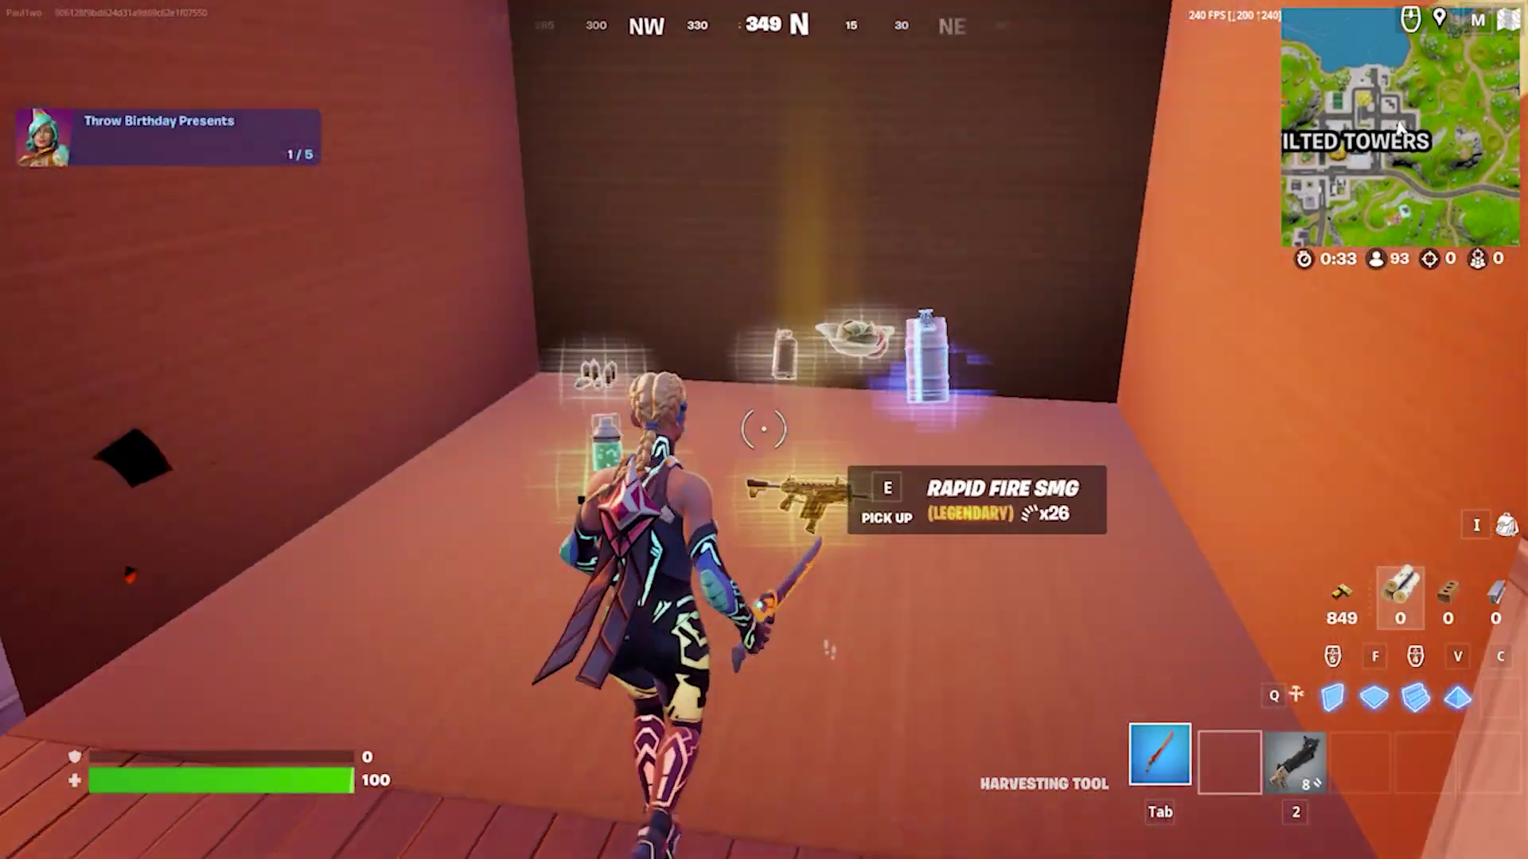
key(e)
key(e)
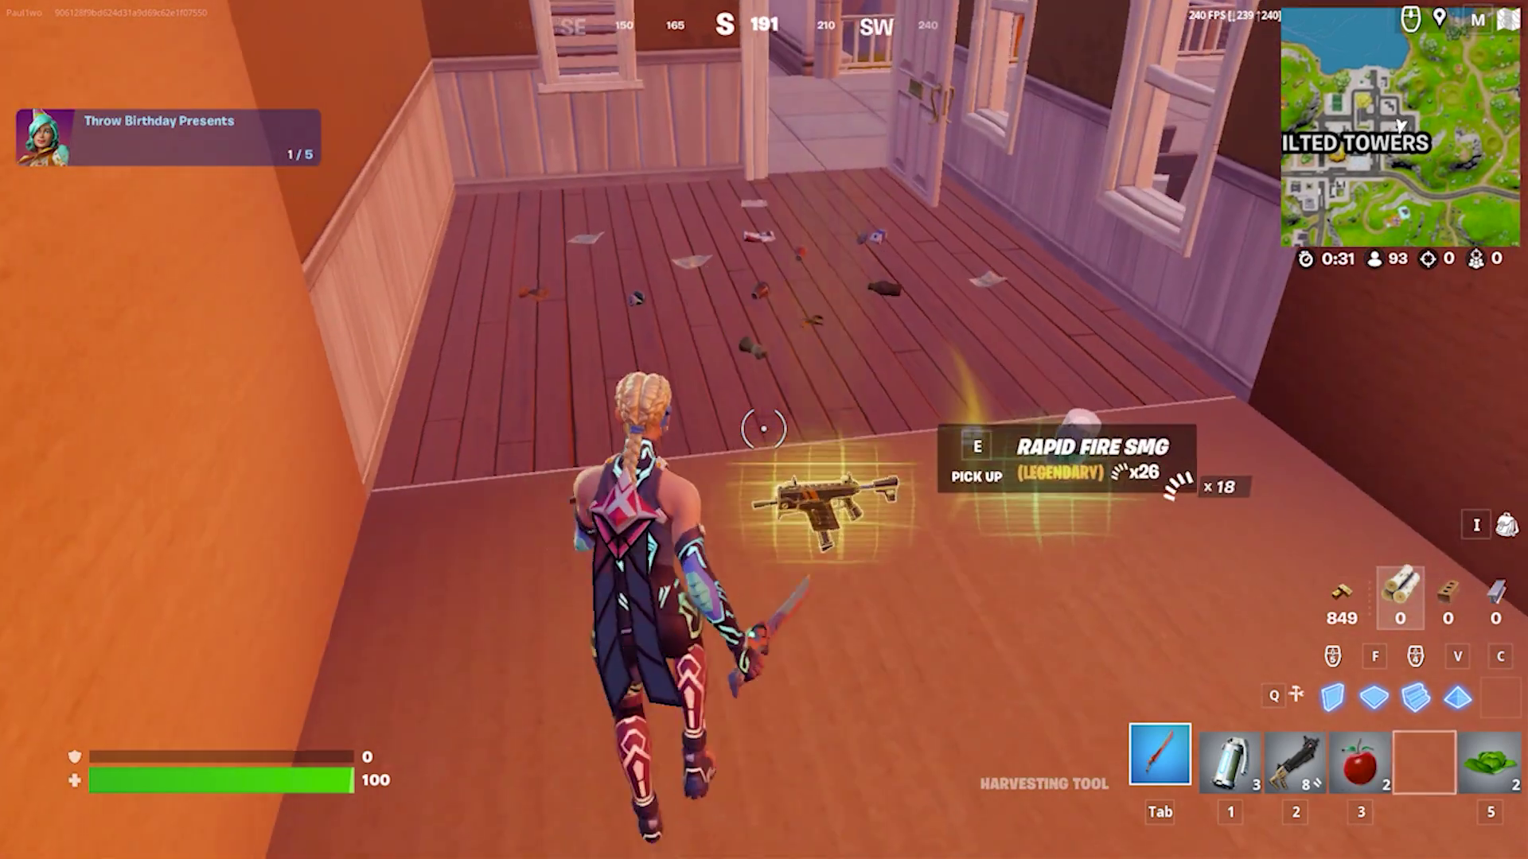
key(e)
key(e)
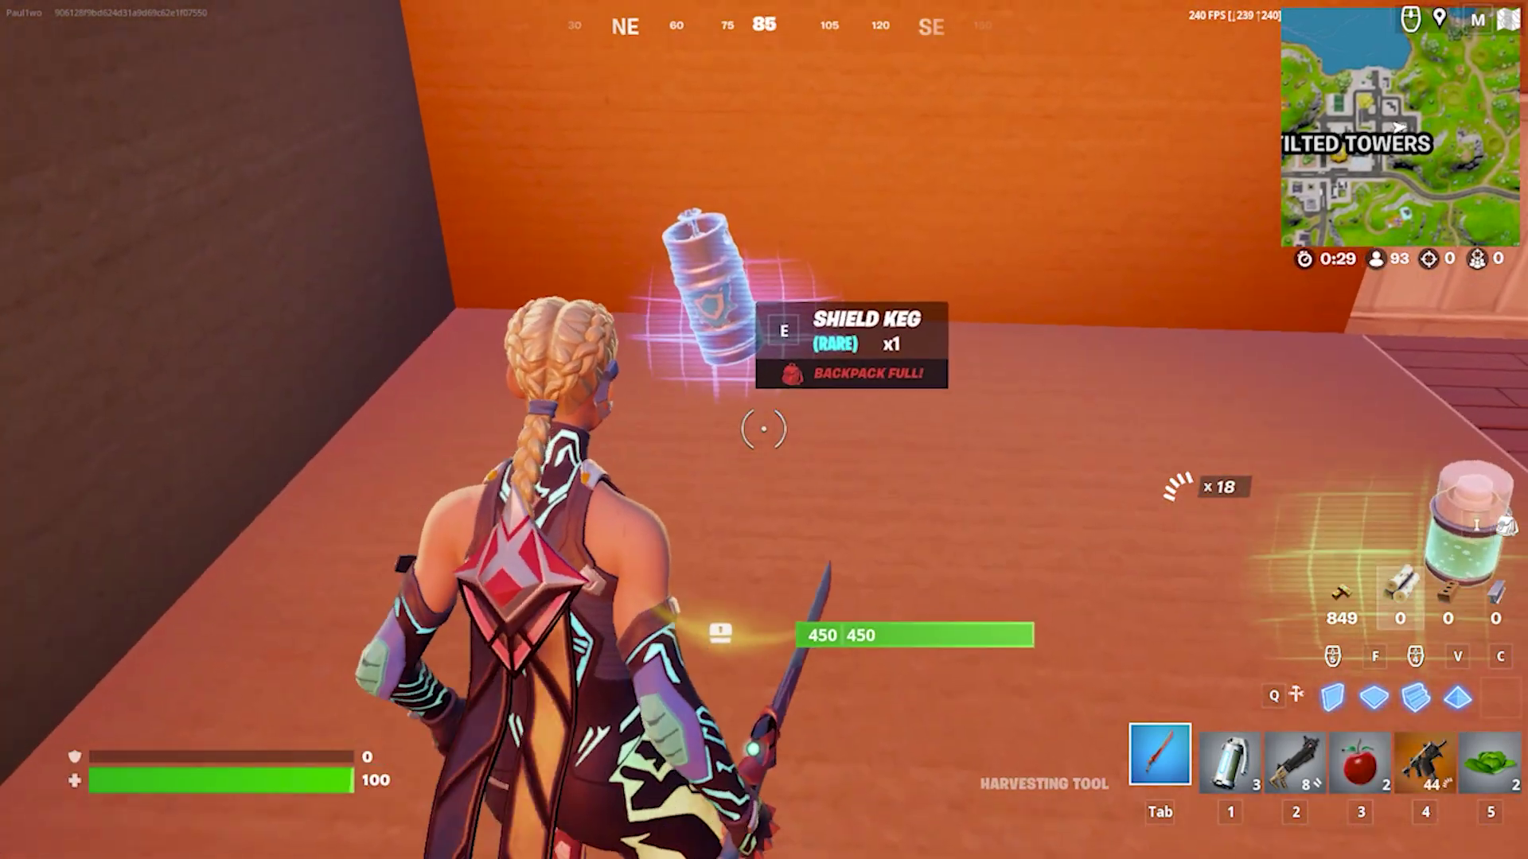
- Move the Prime Shotgun to another inventory slot, then swap the cabbage for a shield keg and deploy it
key(i)
drag(1109, 636, 1320, 636)
key(i)
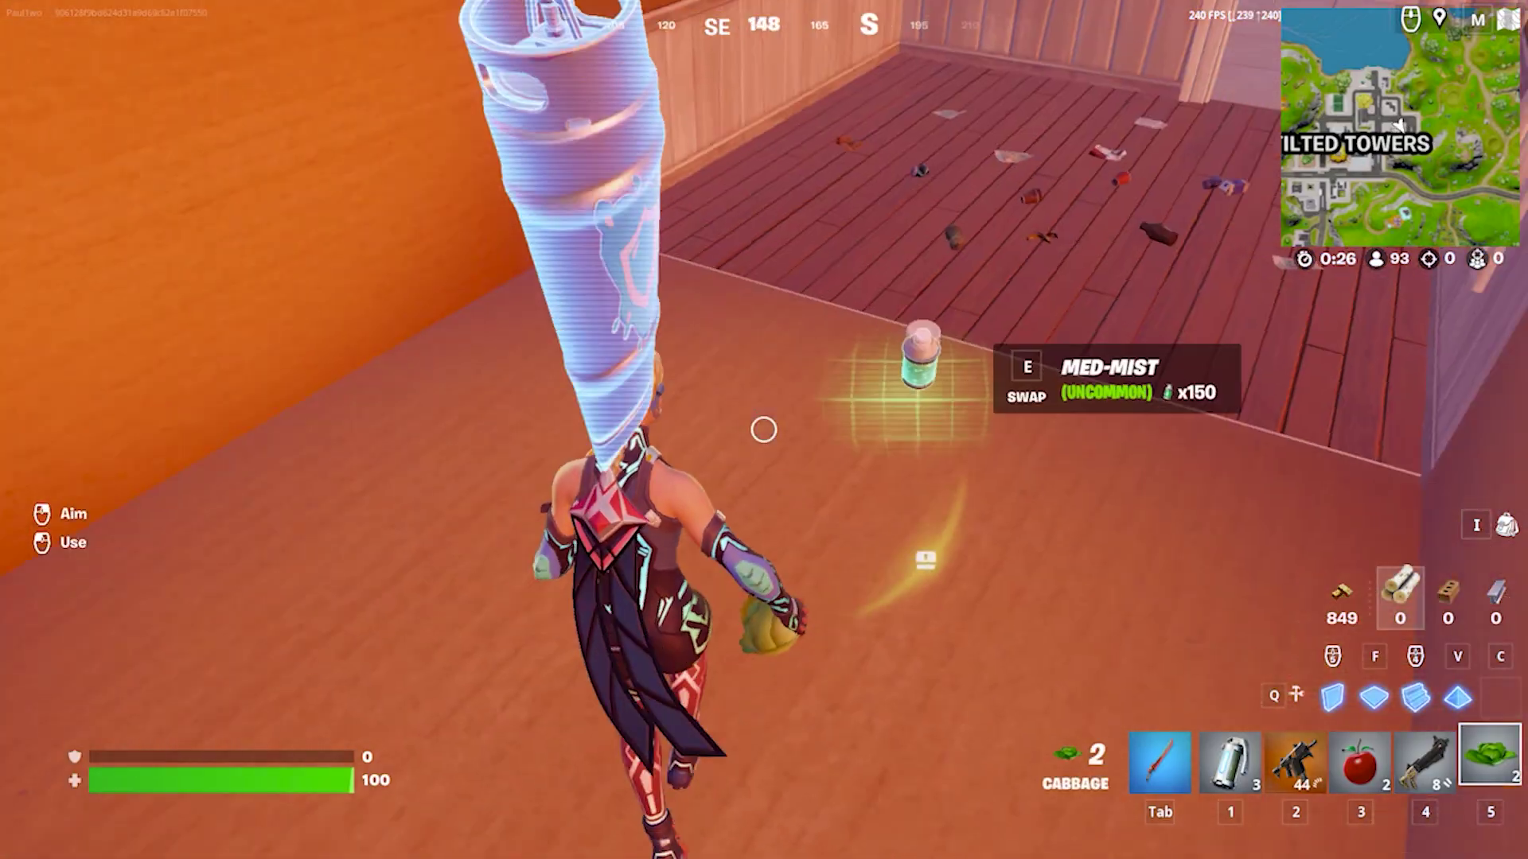
key(e)
click(764, 409)
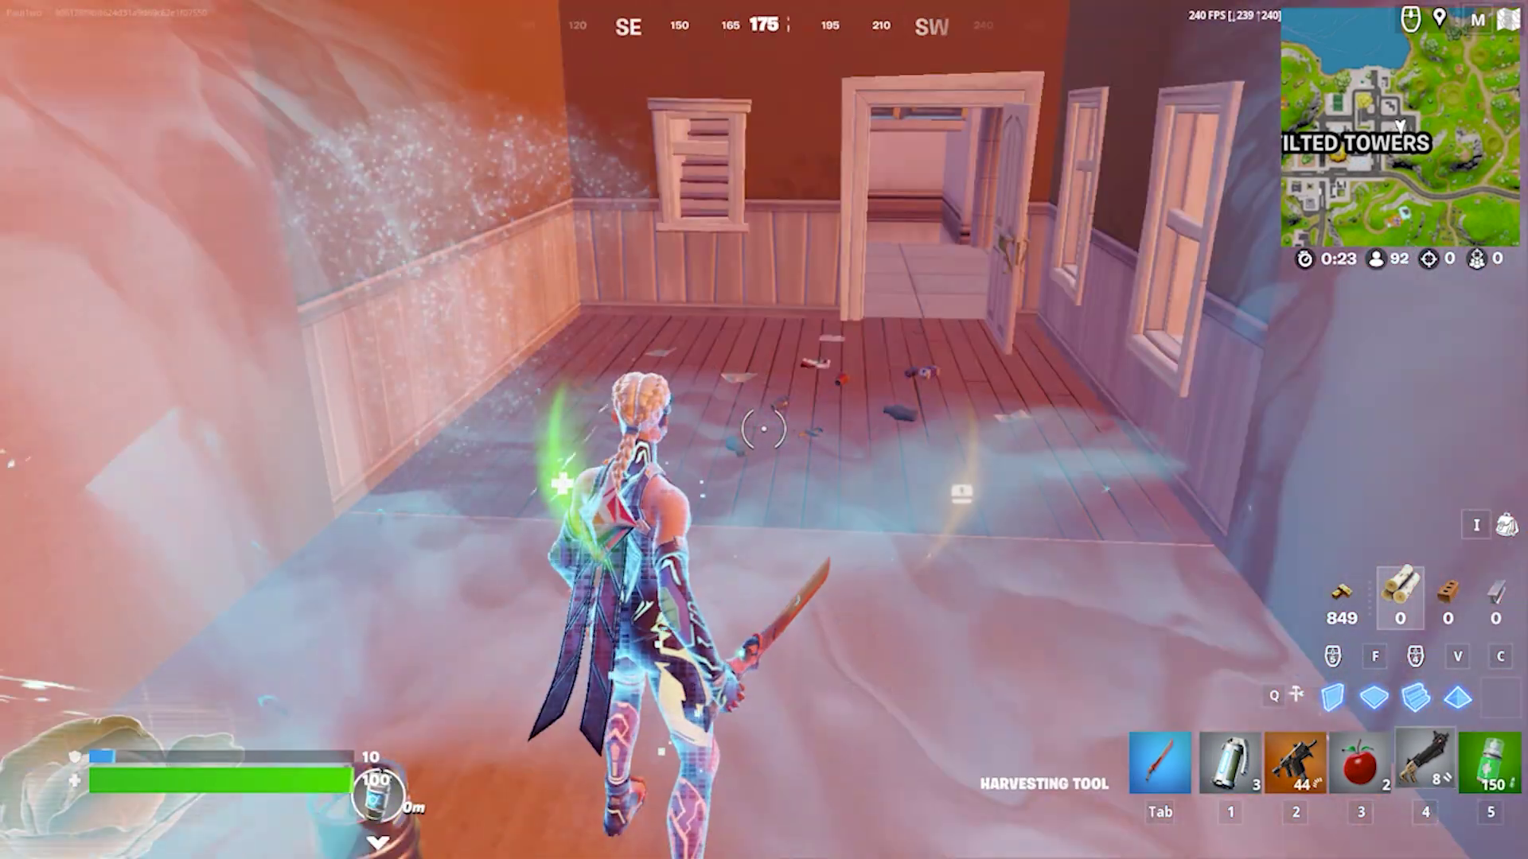
- Harvest materials from a wall and finish with the Prime Shotgun equipped in slot 4
key(4)
key(Tab)
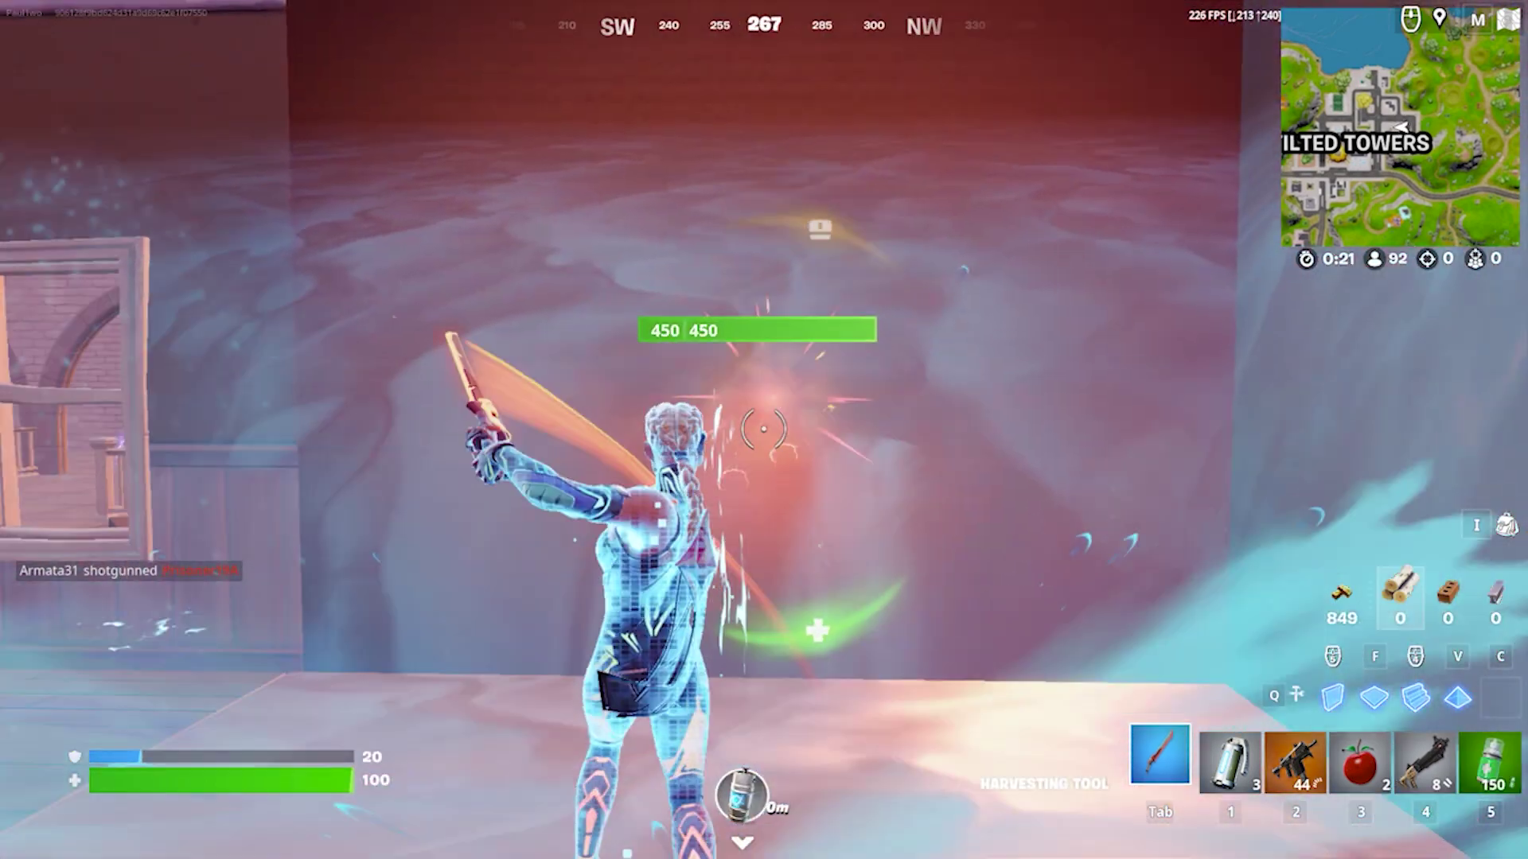
click(763, 429)
click(764, 430)
click(764, 429)
click(764, 430)
click(764, 429)
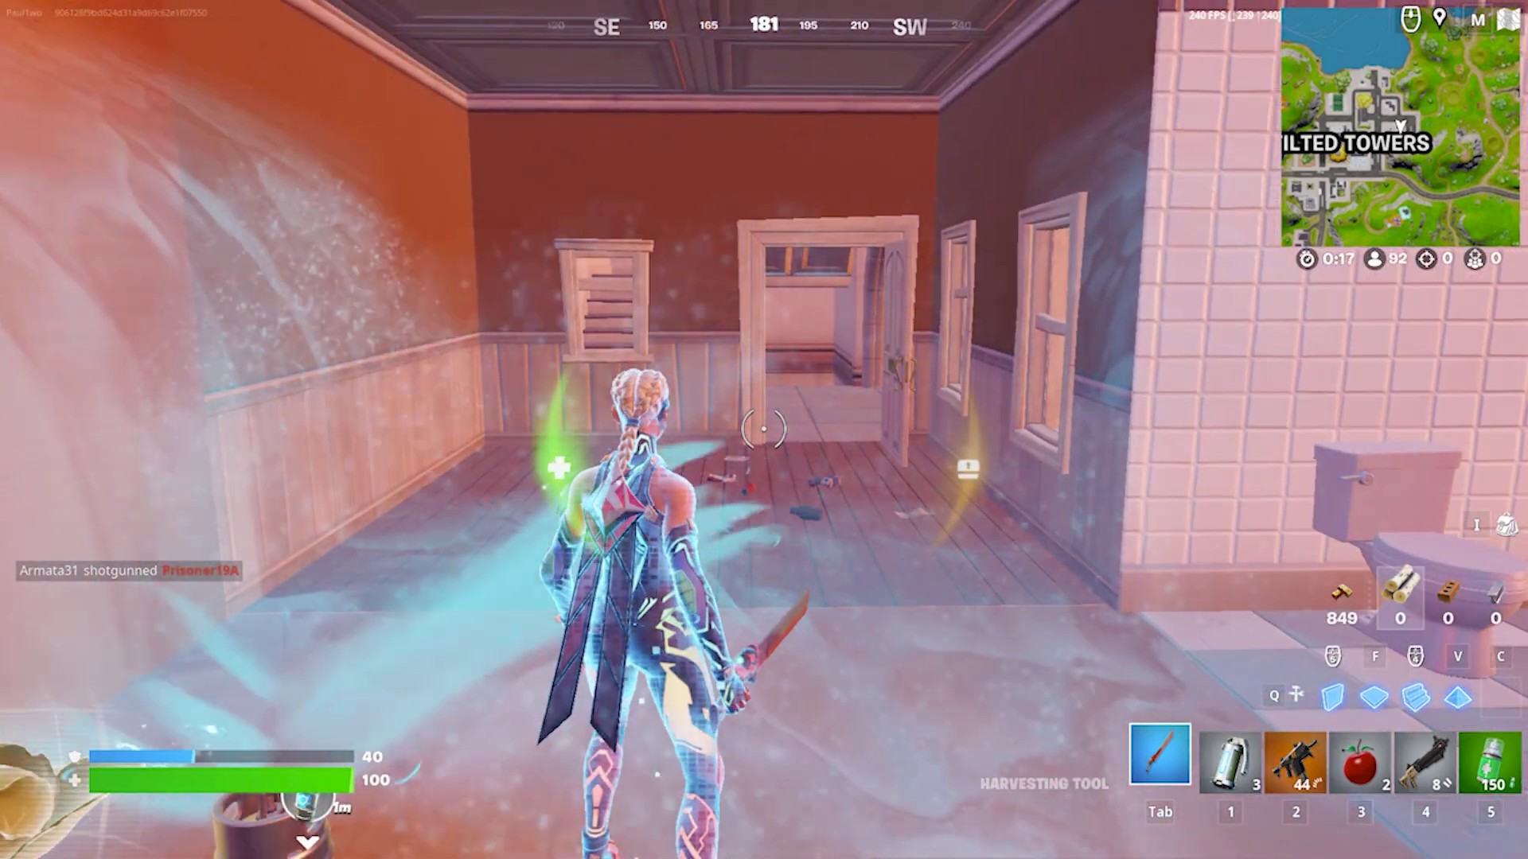
key(4)
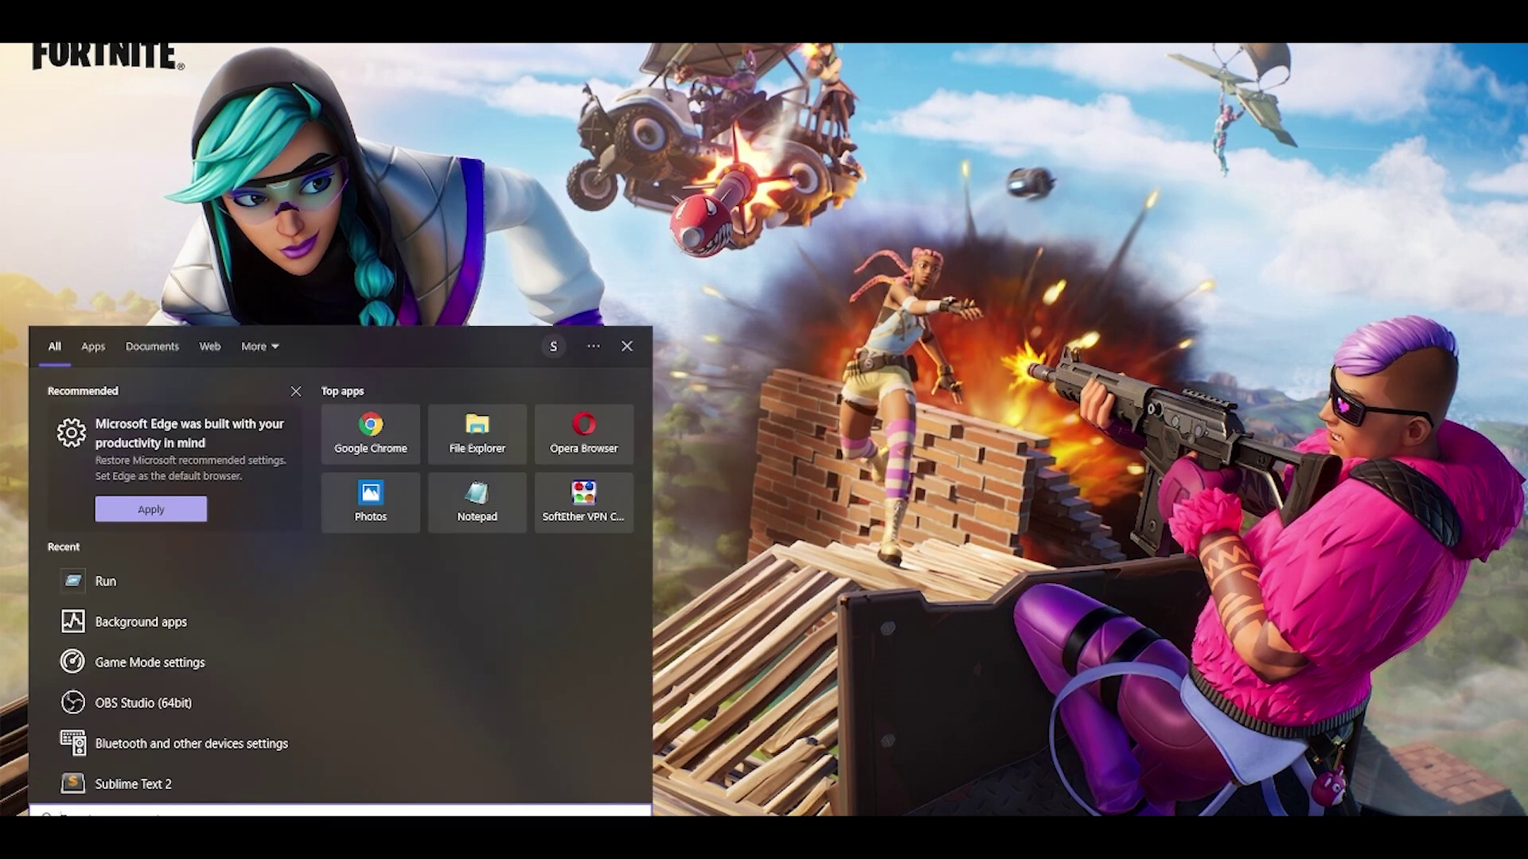
- Search 'game' from Start to reach the Gaming > Game Mode page, with Game Mode on
text(game)
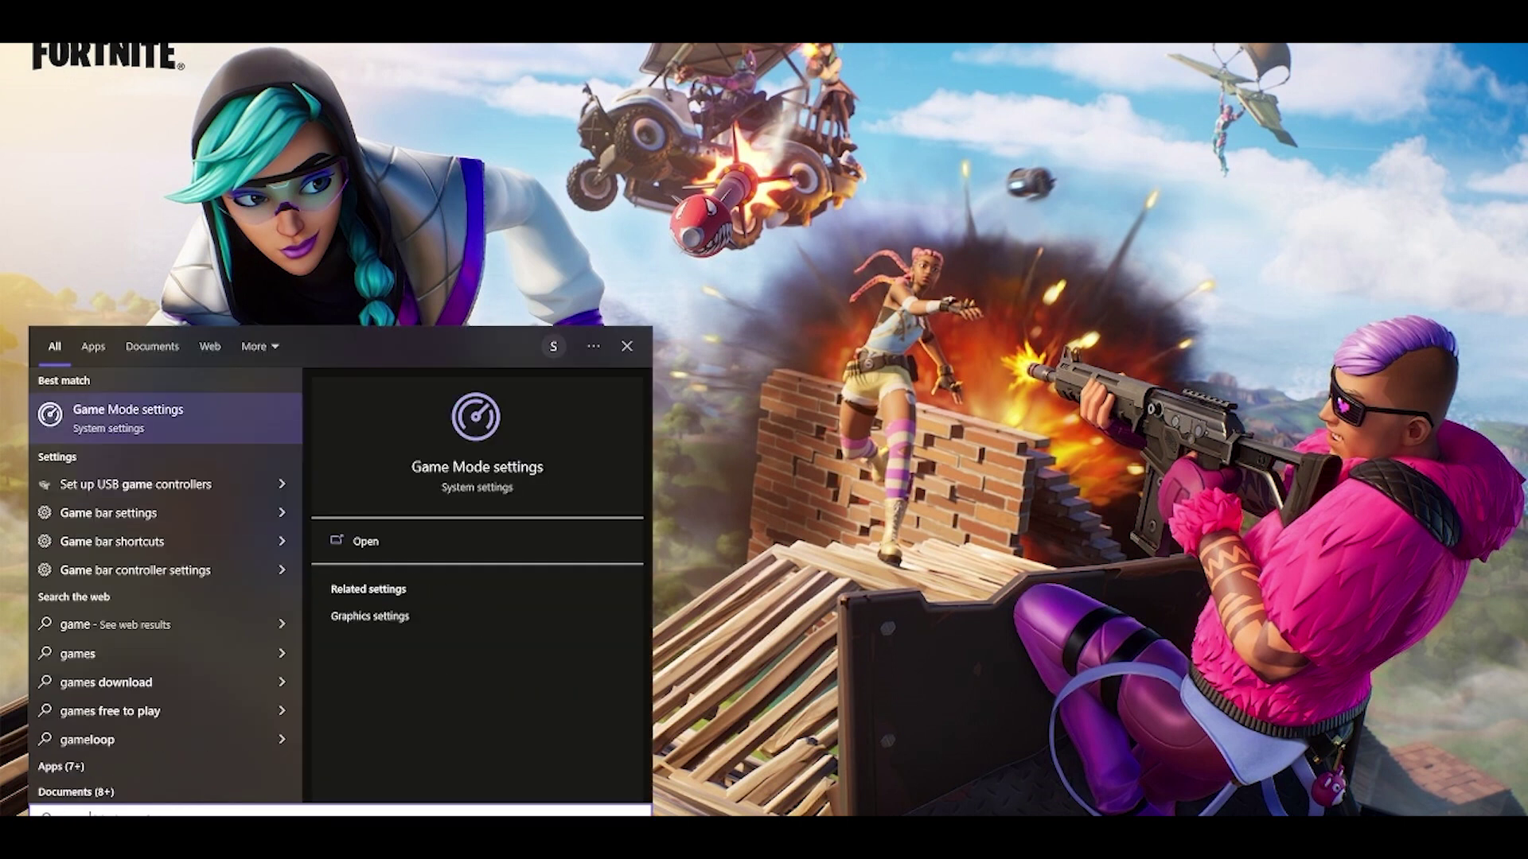
key(Return)
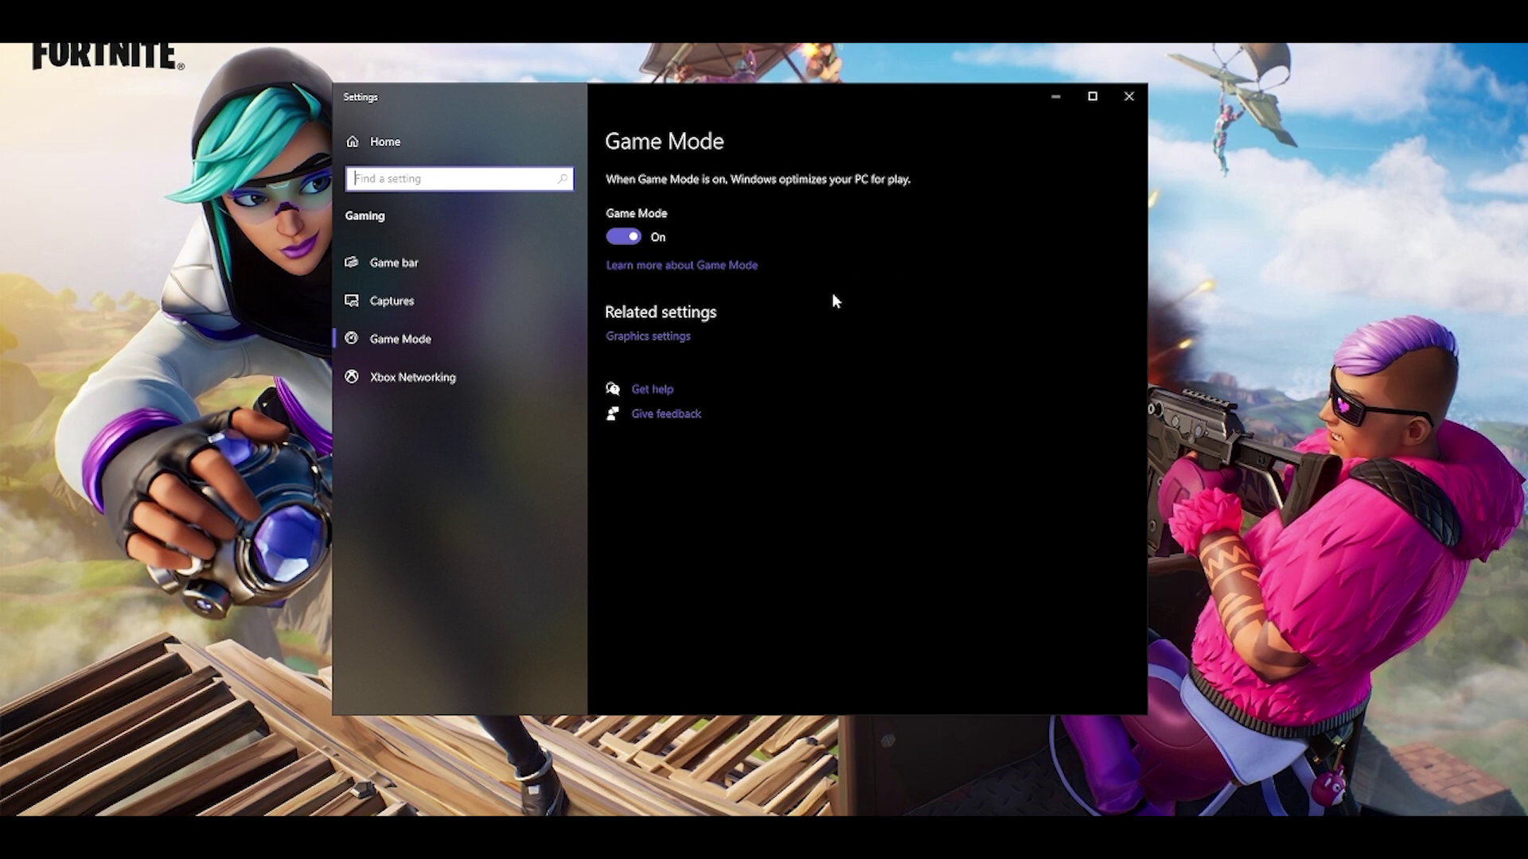
- In Graphics settings, browse for an app and go into FortniteGame\Binaries\Win64
click(635, 336)
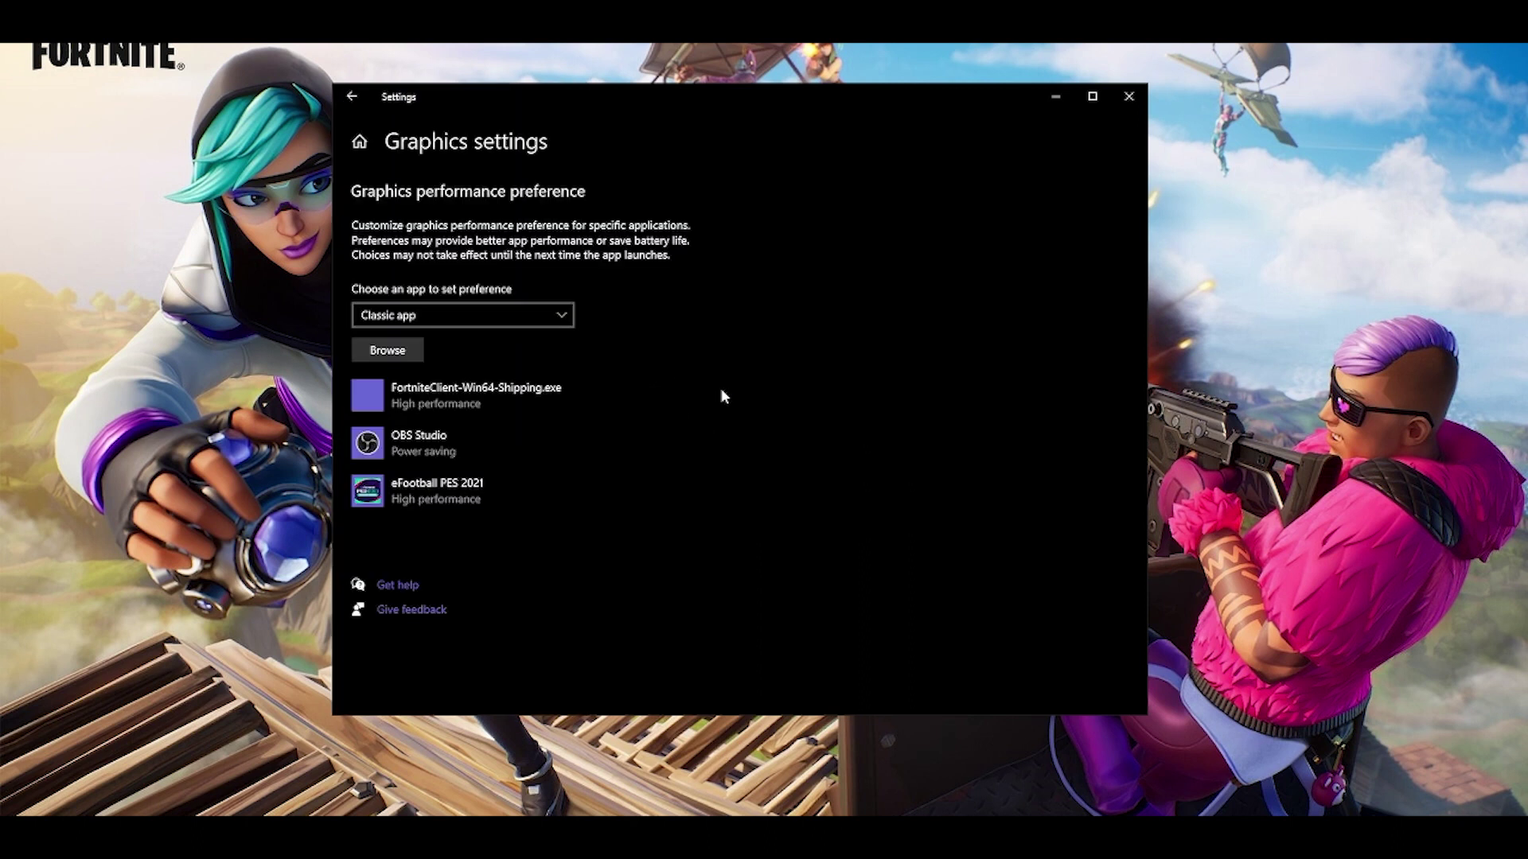
click(462, 396)
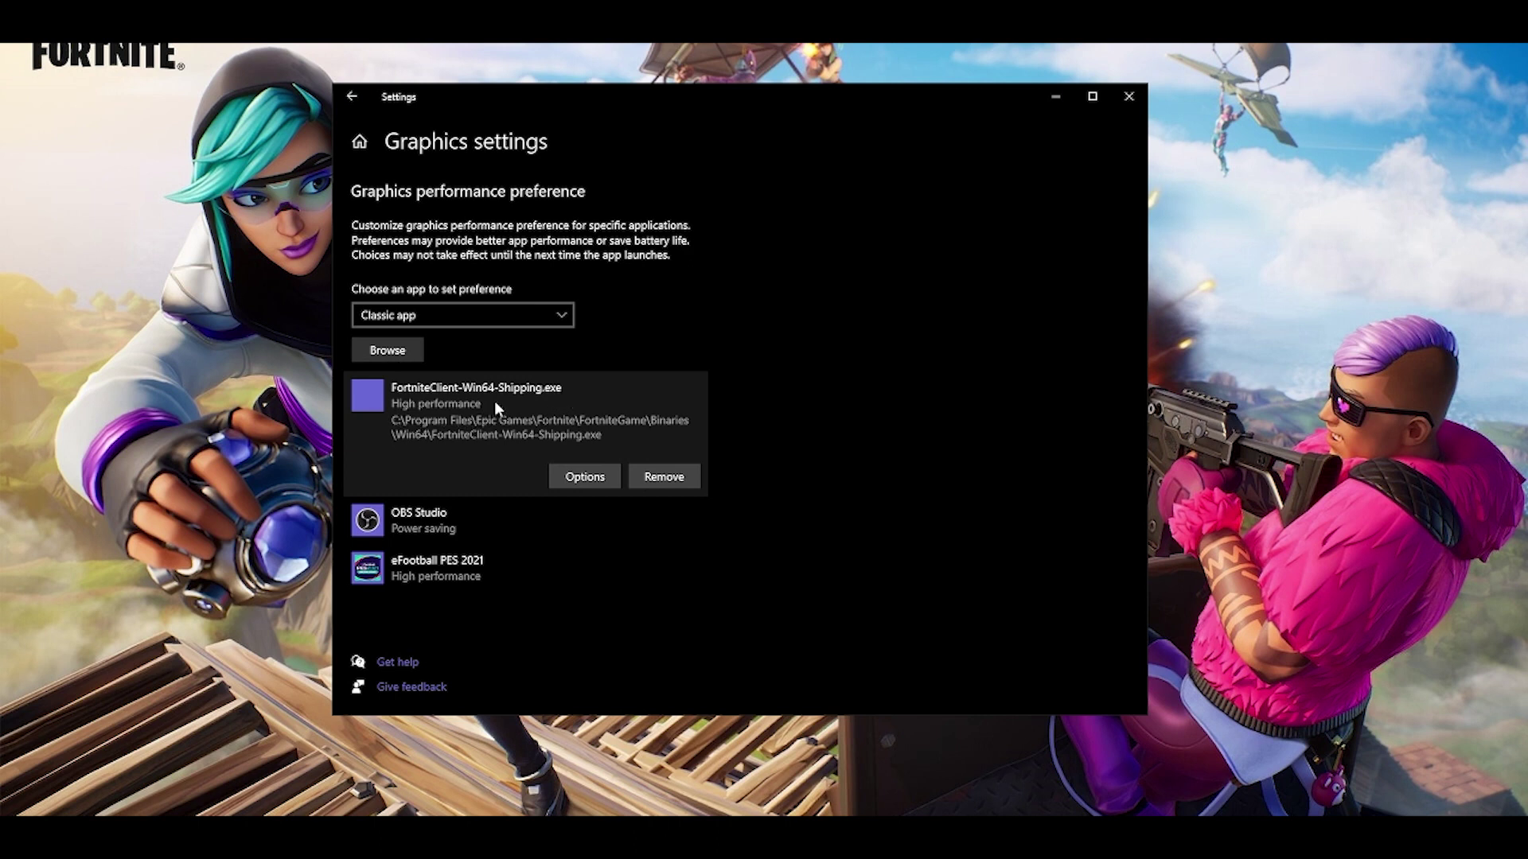
click(370, 350)
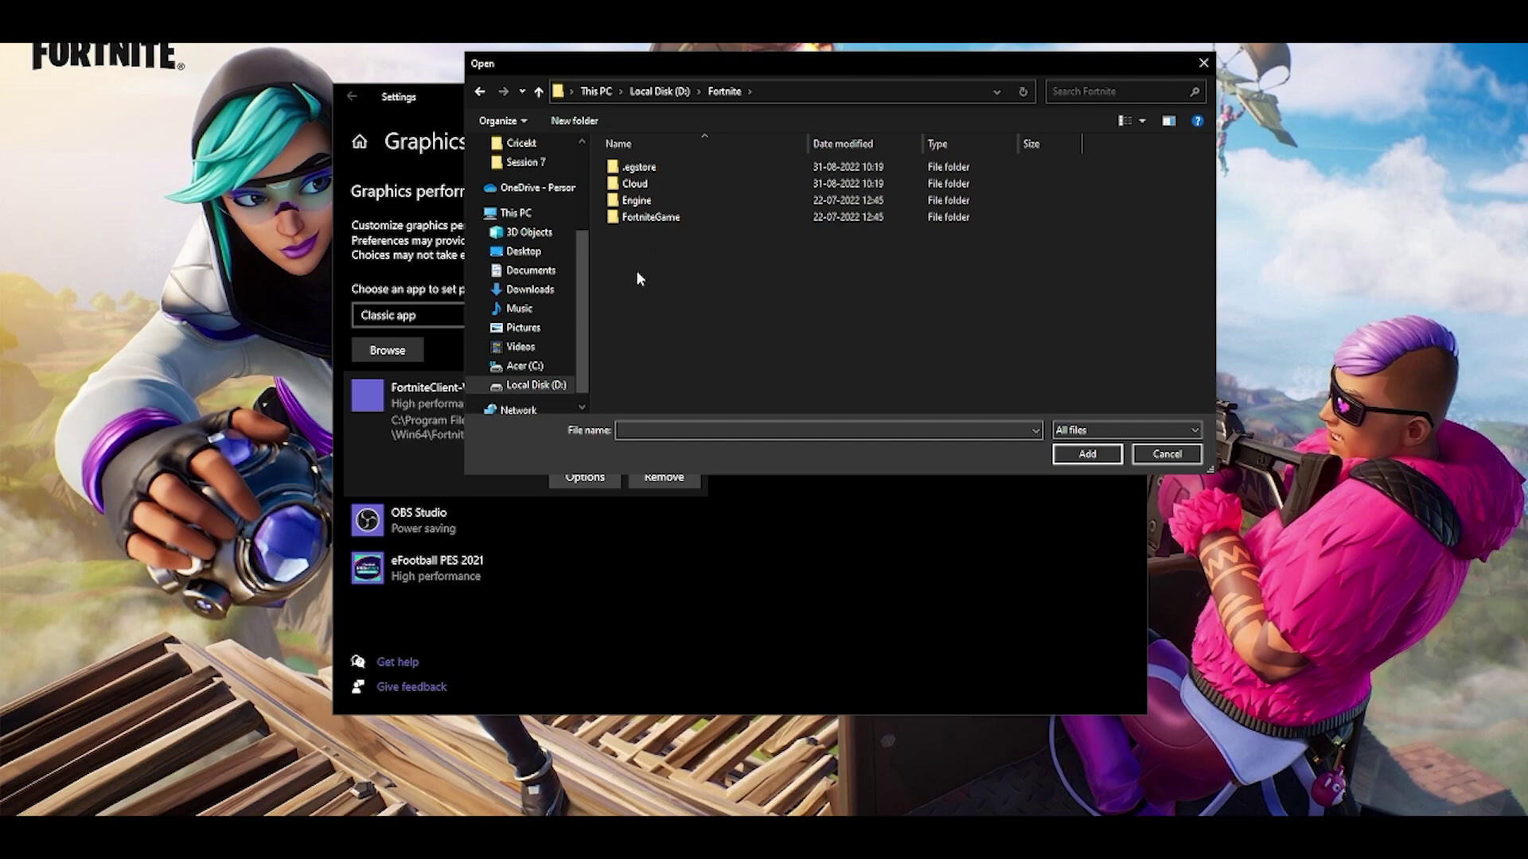
double_click(650, 216)
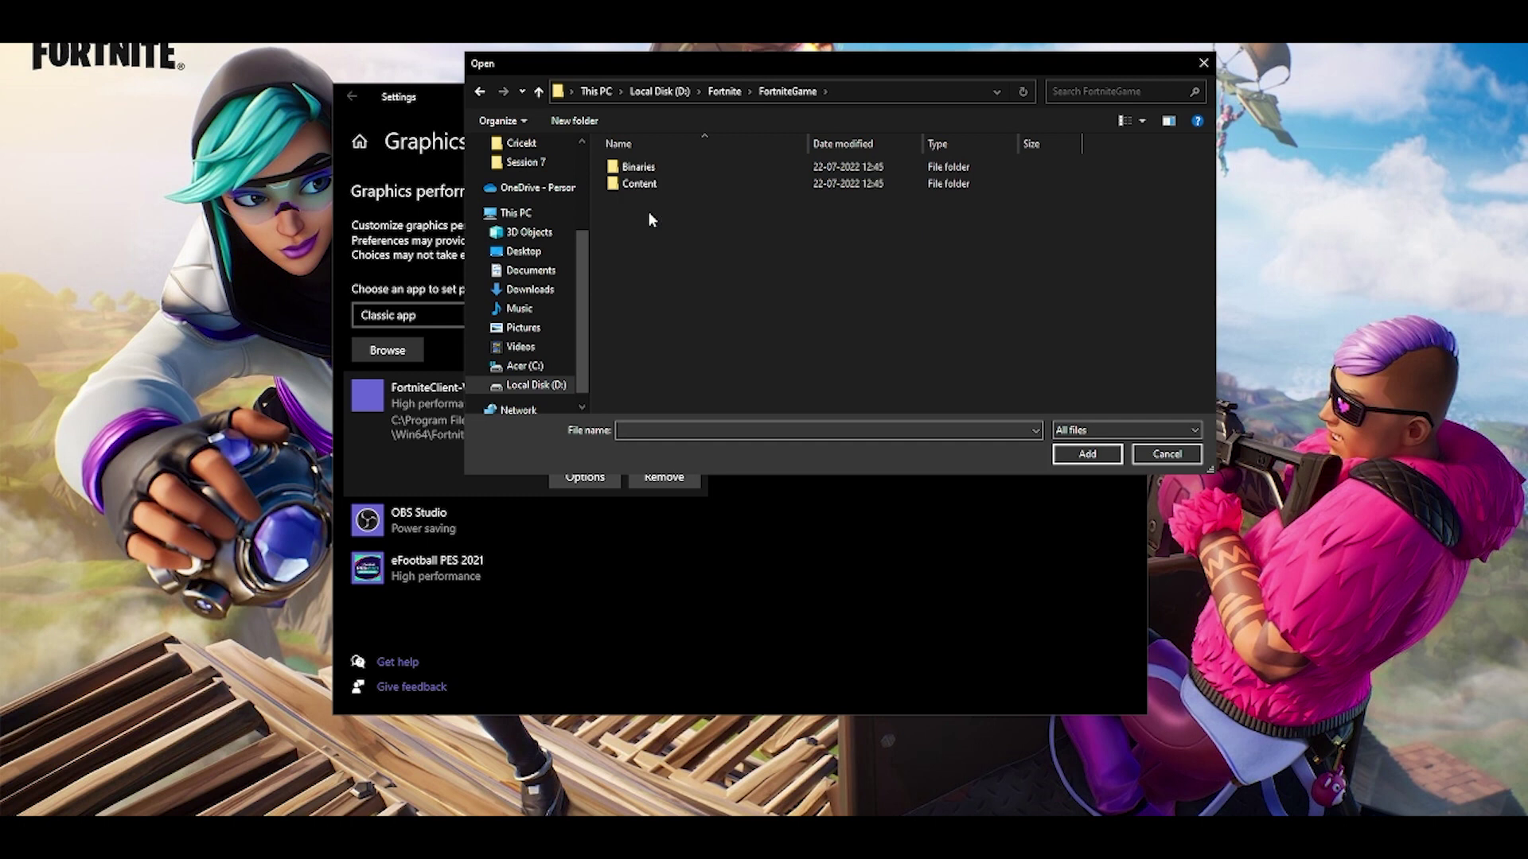
double_click(646, 167)
double_click(637, 183)
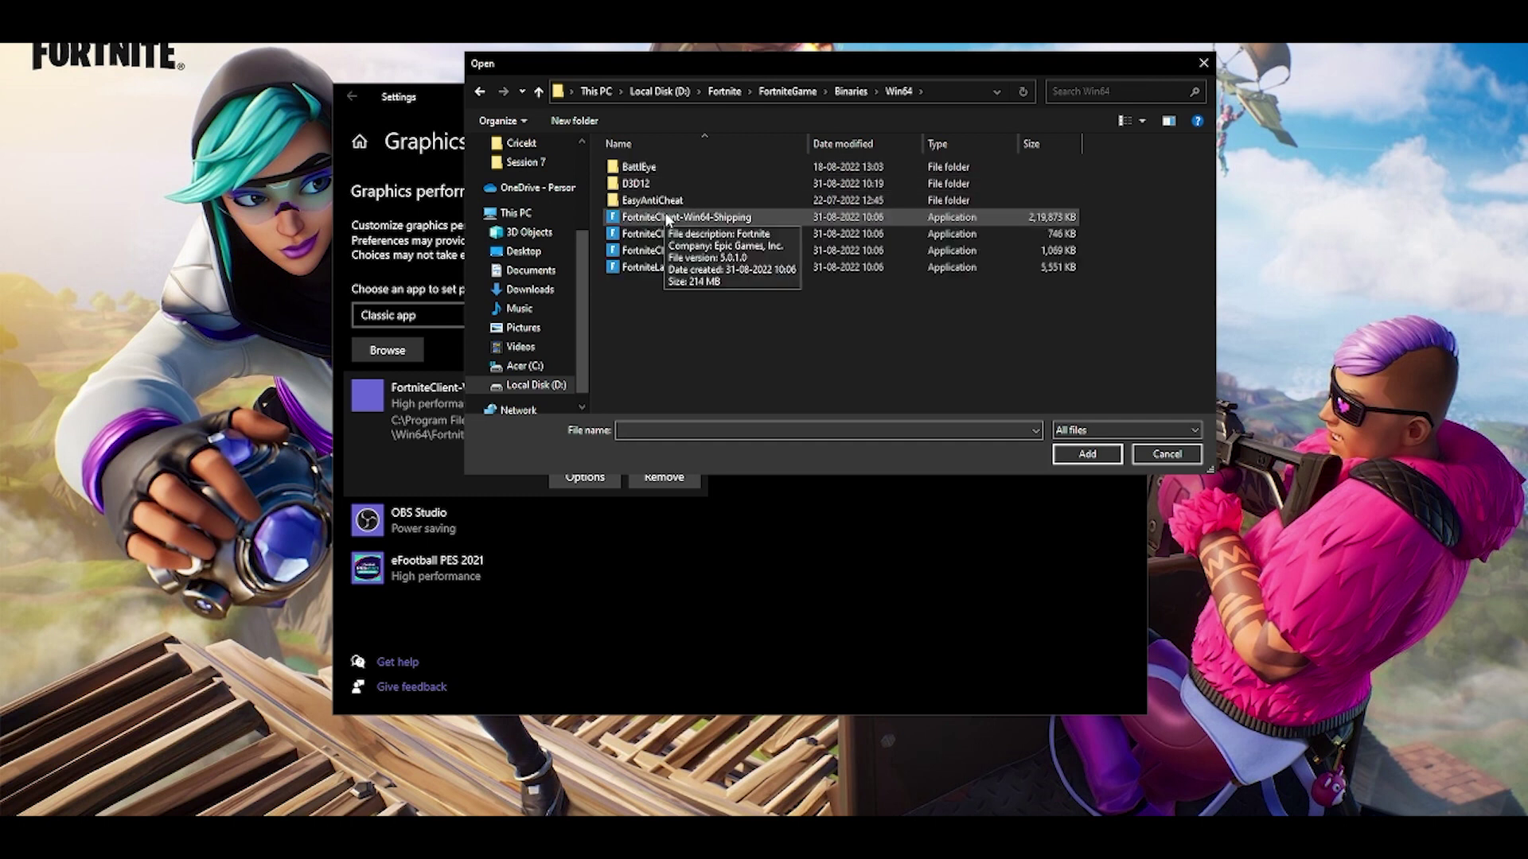
- Compare the Win64 Fortnite executables, cancel the picker, and bring up FortniteClient's graphics preference options
click(650, 218)
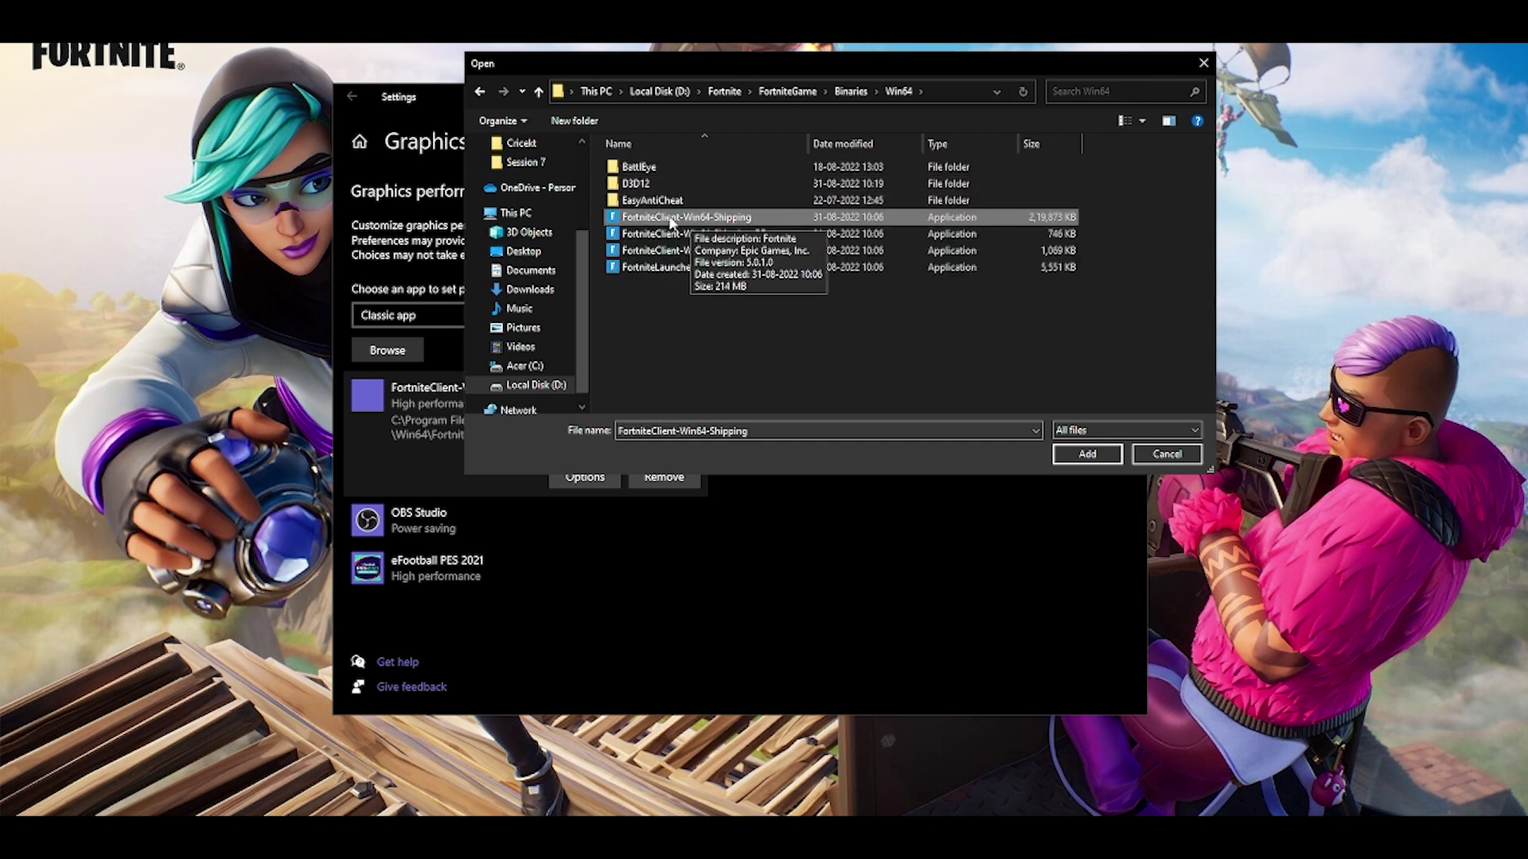
click(674, 250)
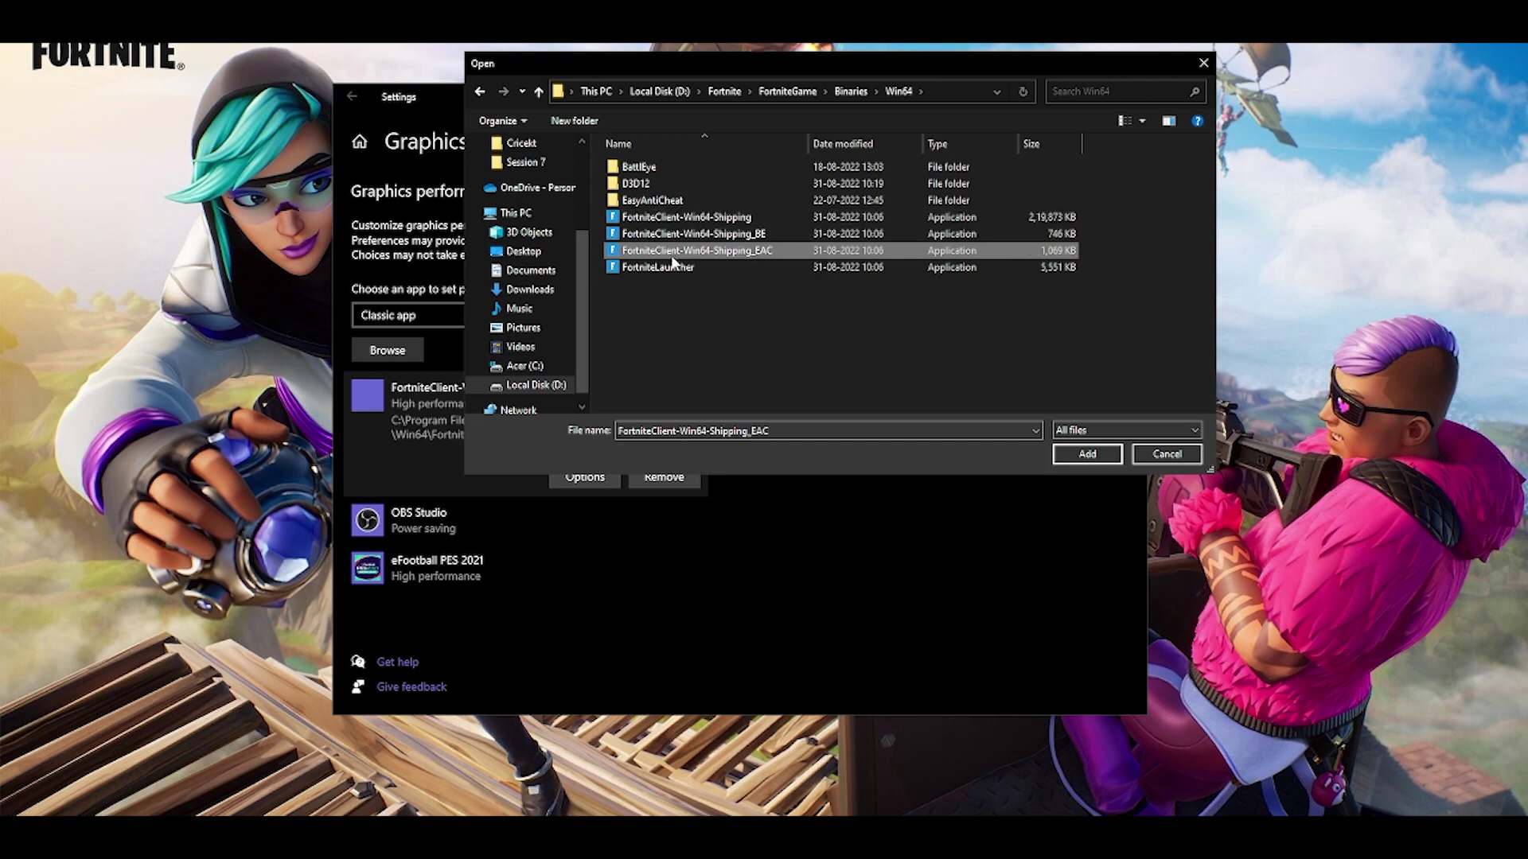
click(672, 267)
click(673, 251)
click(674, 218)
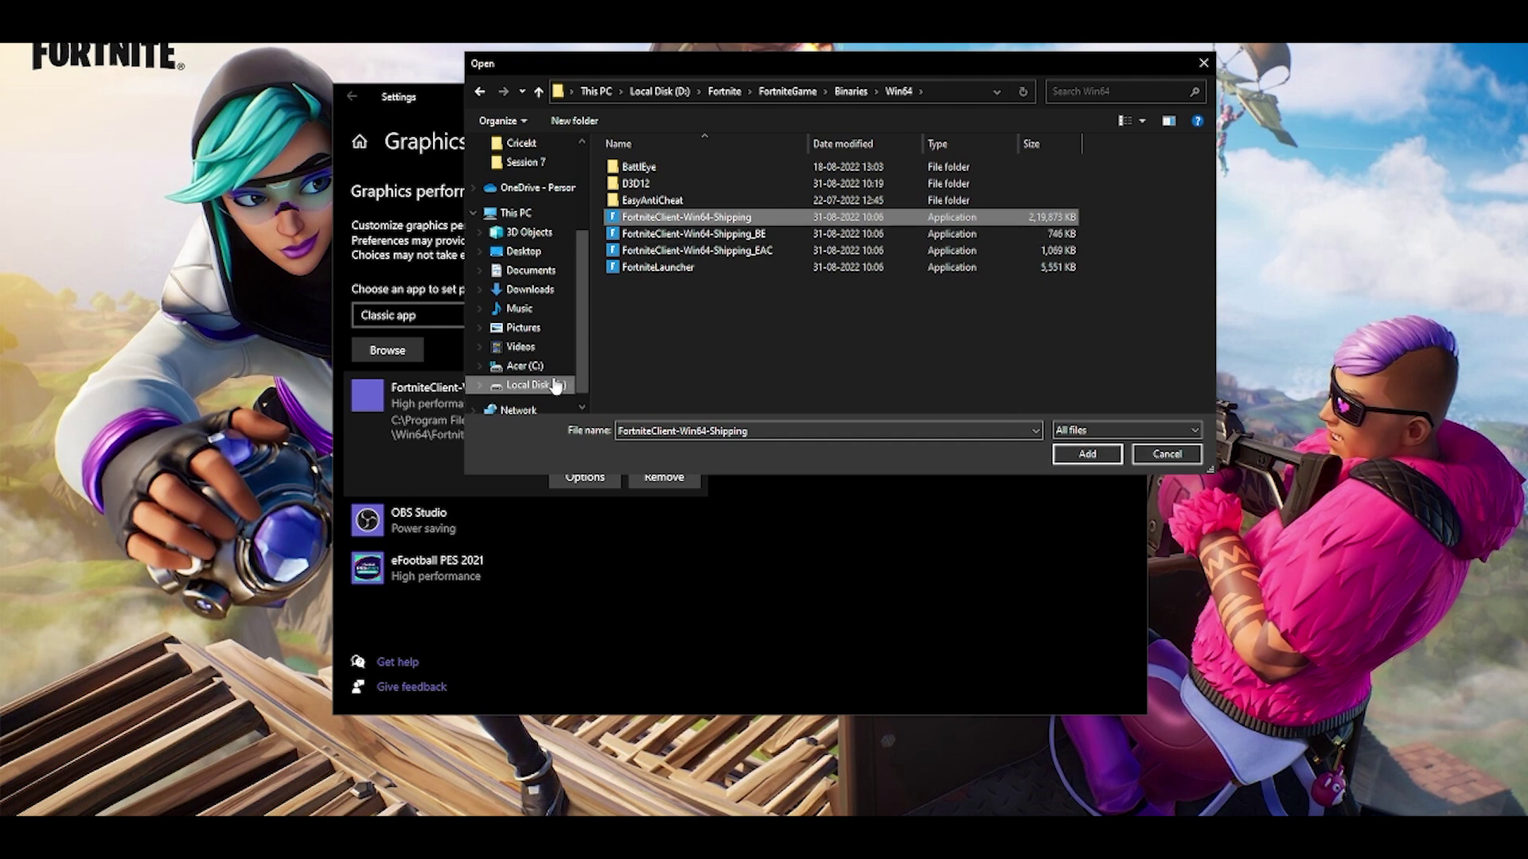
click(1167, 453)
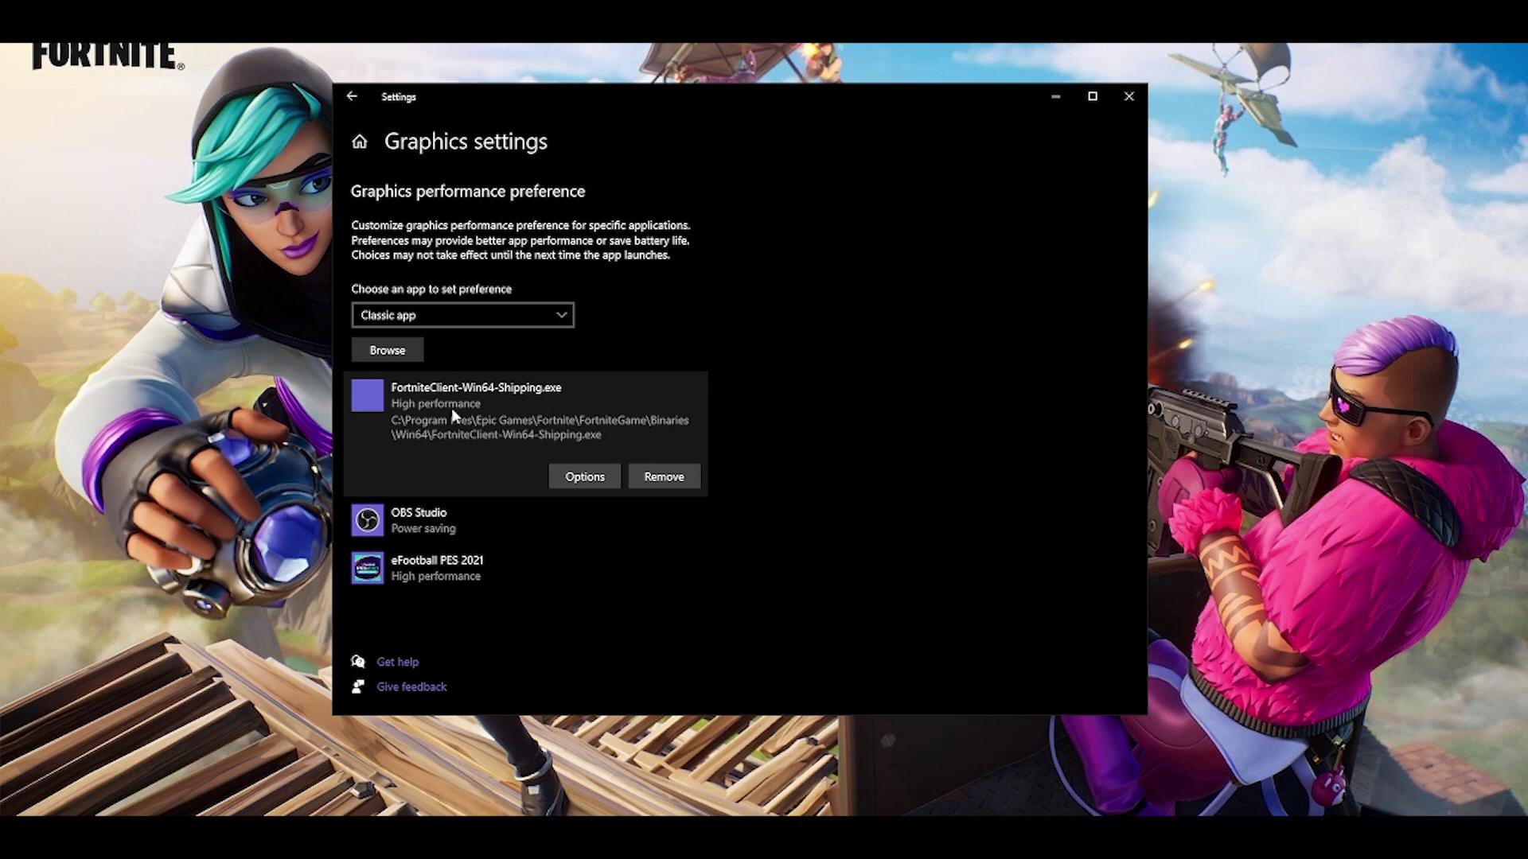
click(586, 484)
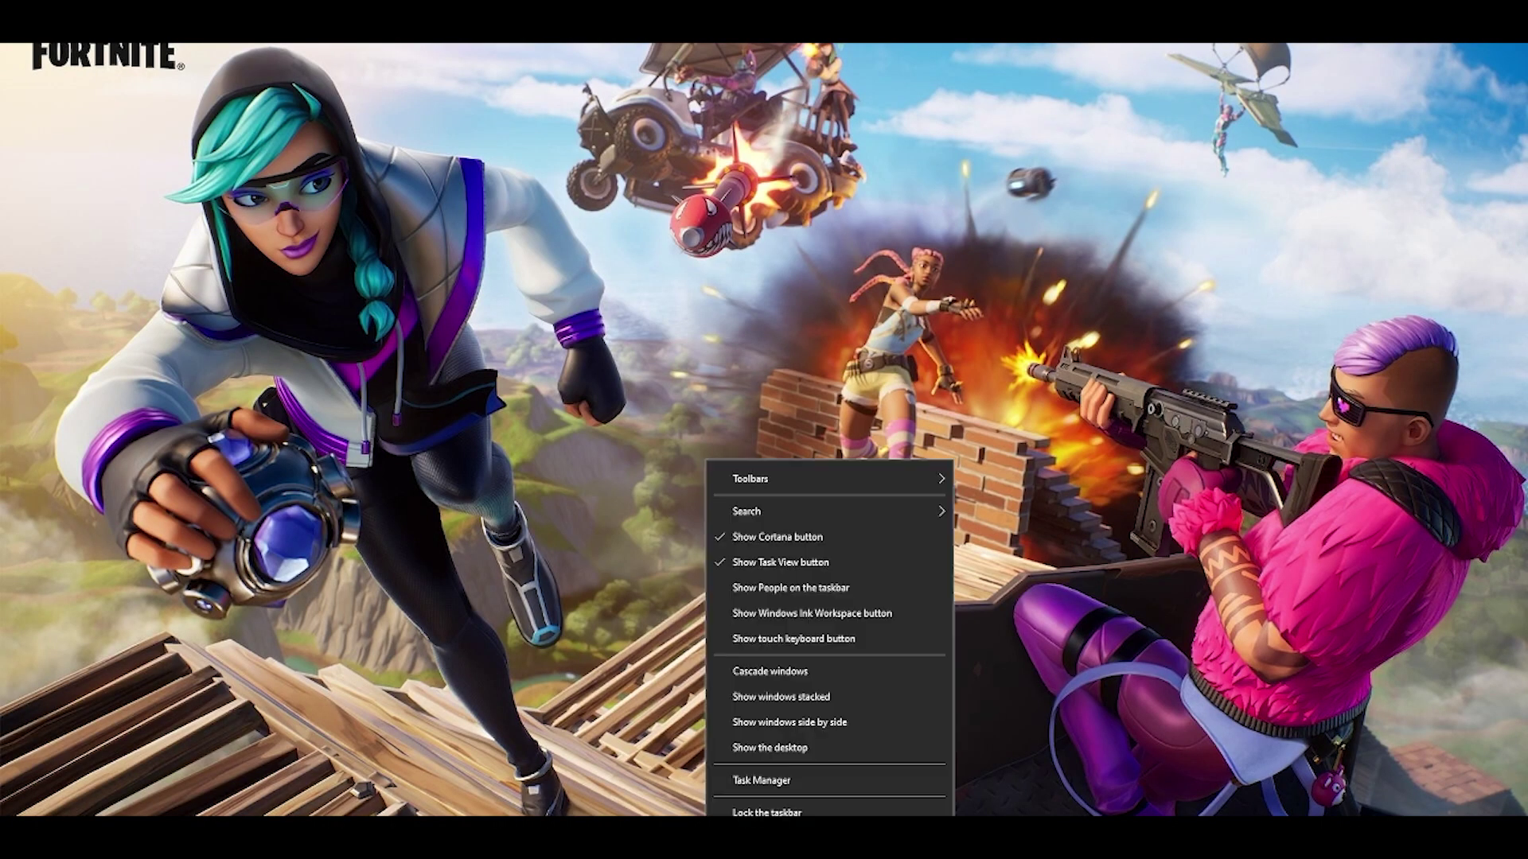
- In Task Manager's Startup list, confirm Spotify and Steam are set to Disabled
click(748, 779)
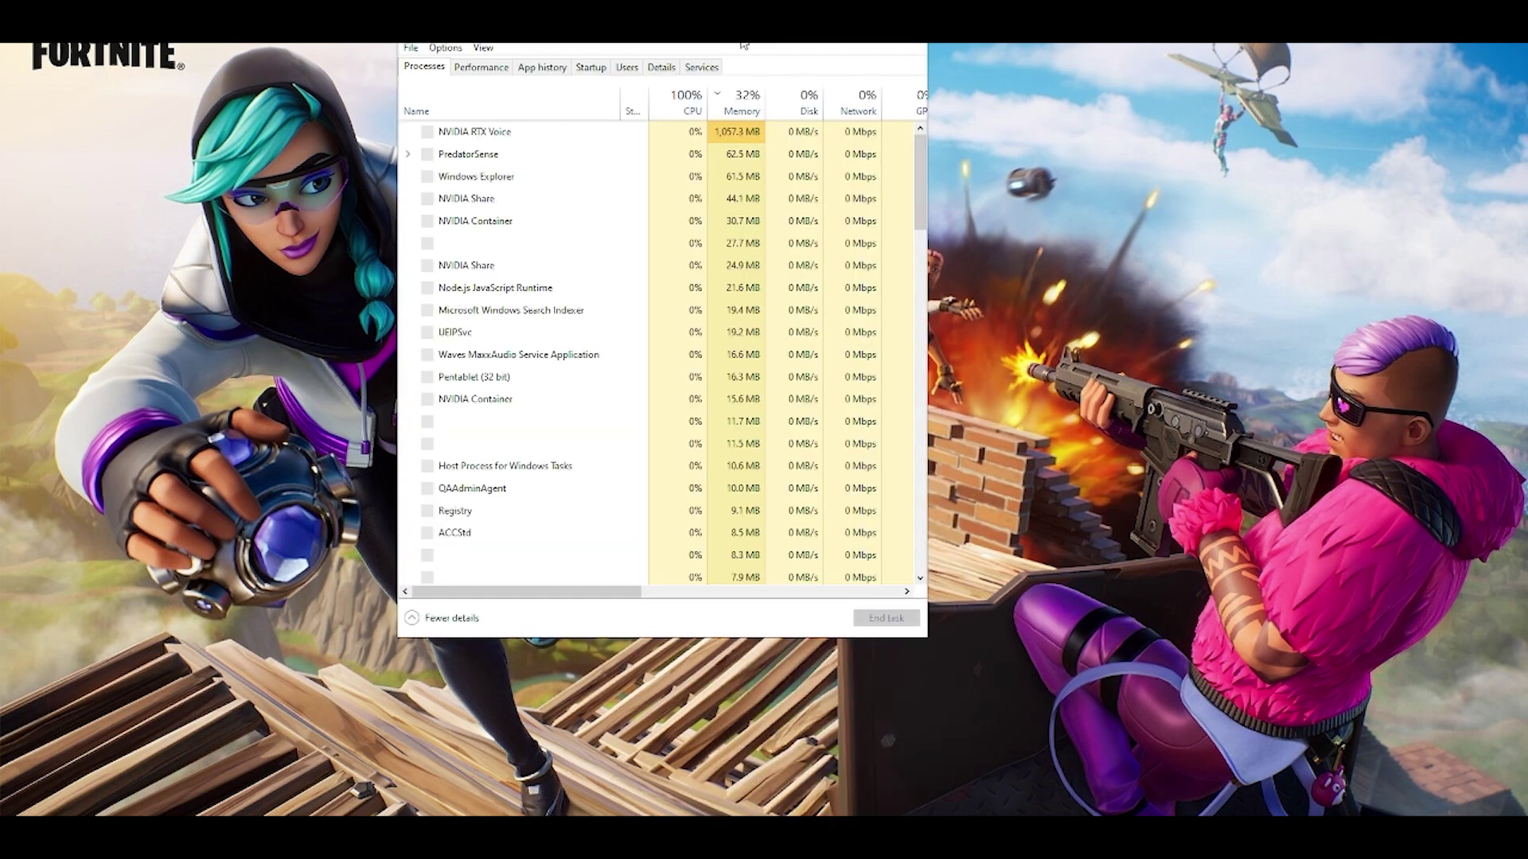
click(766, 72)
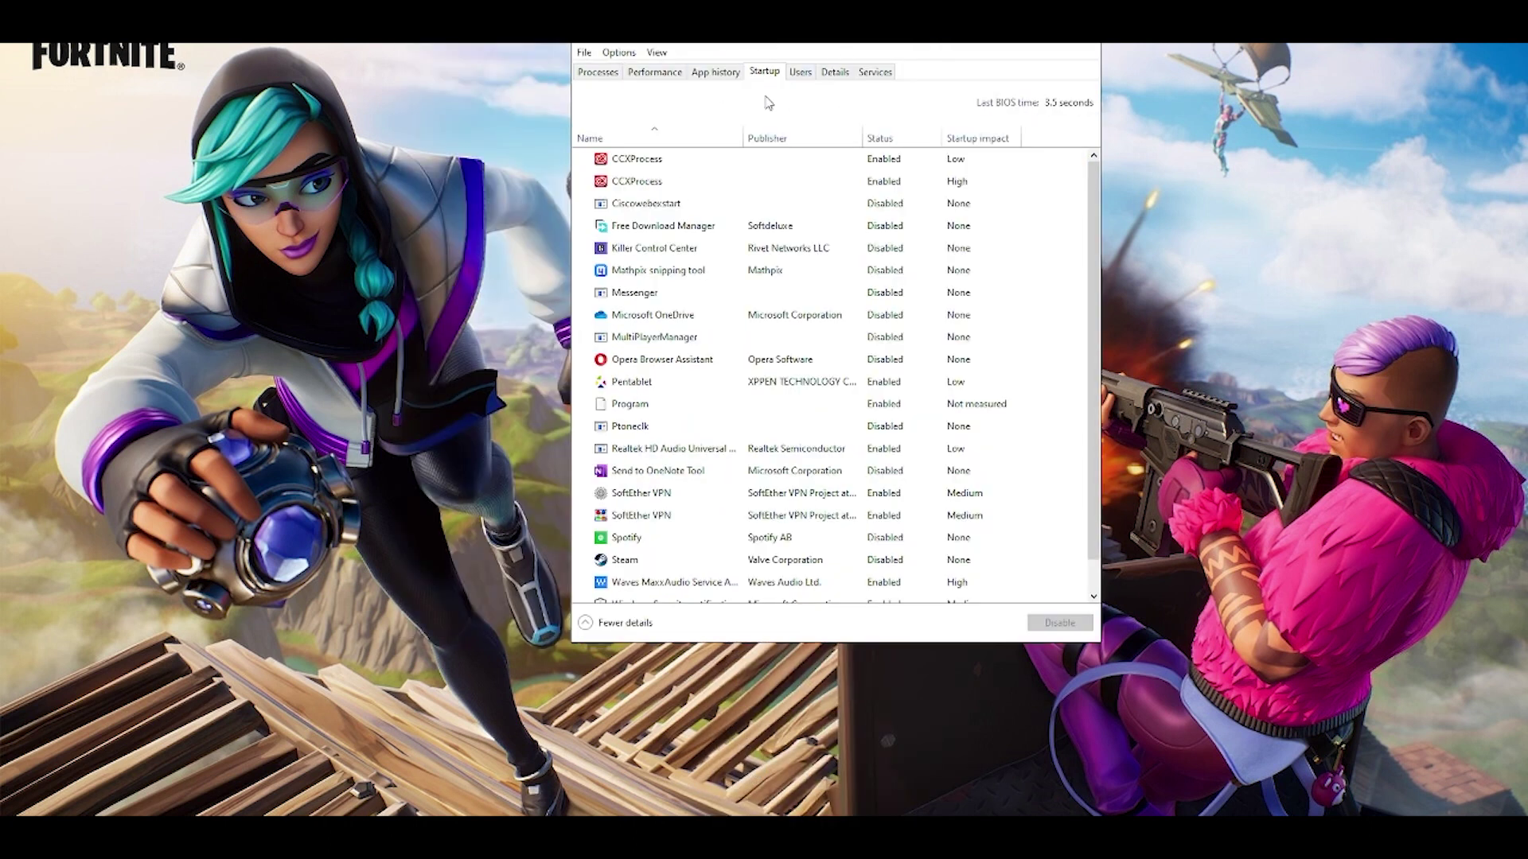
scroll(818, 198, down, 1)
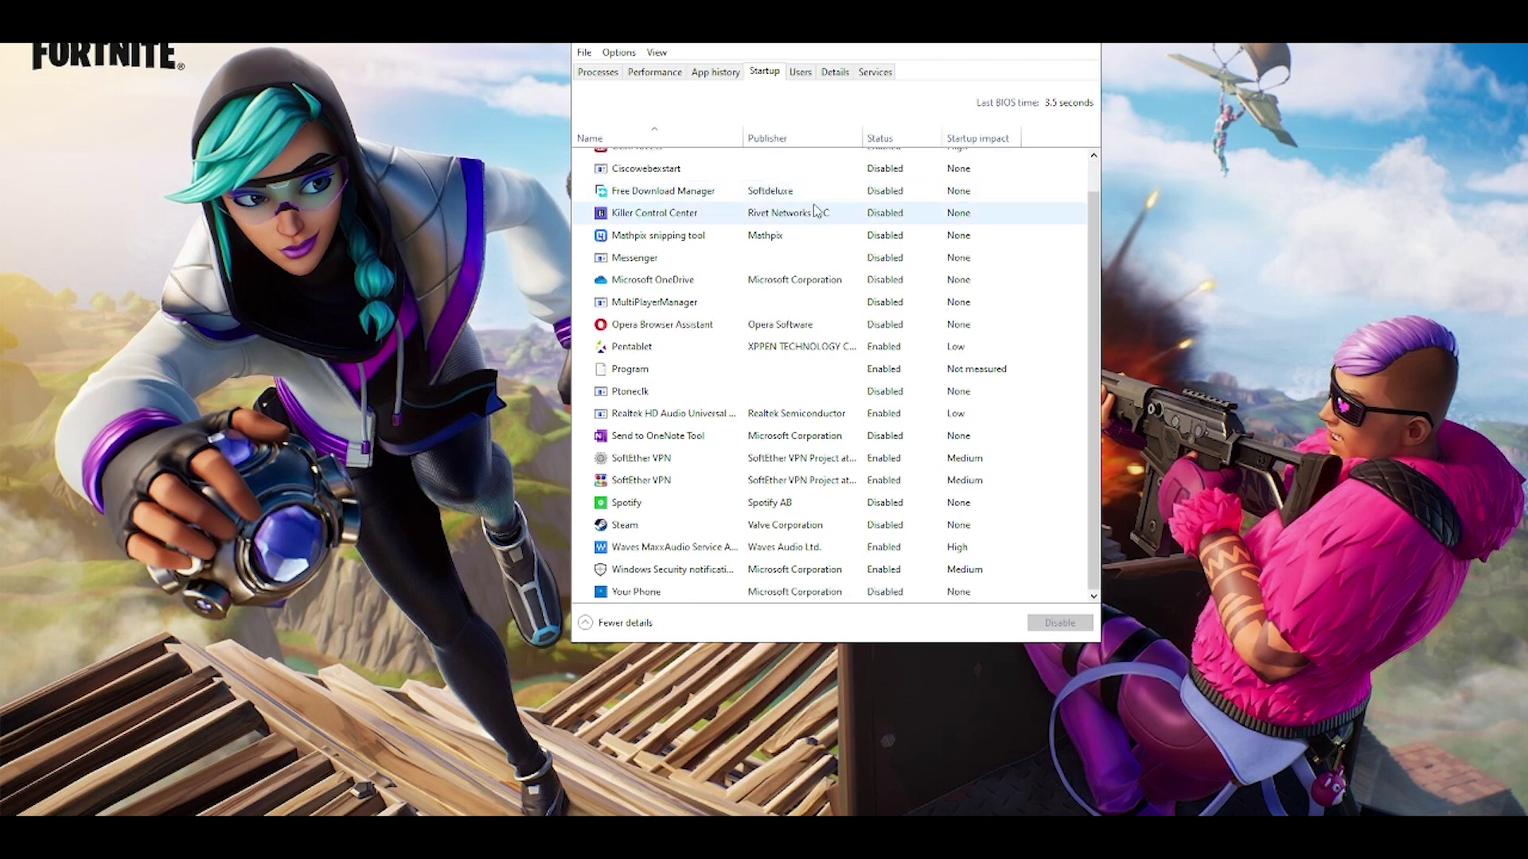
scroll(828, 239, up, 1)
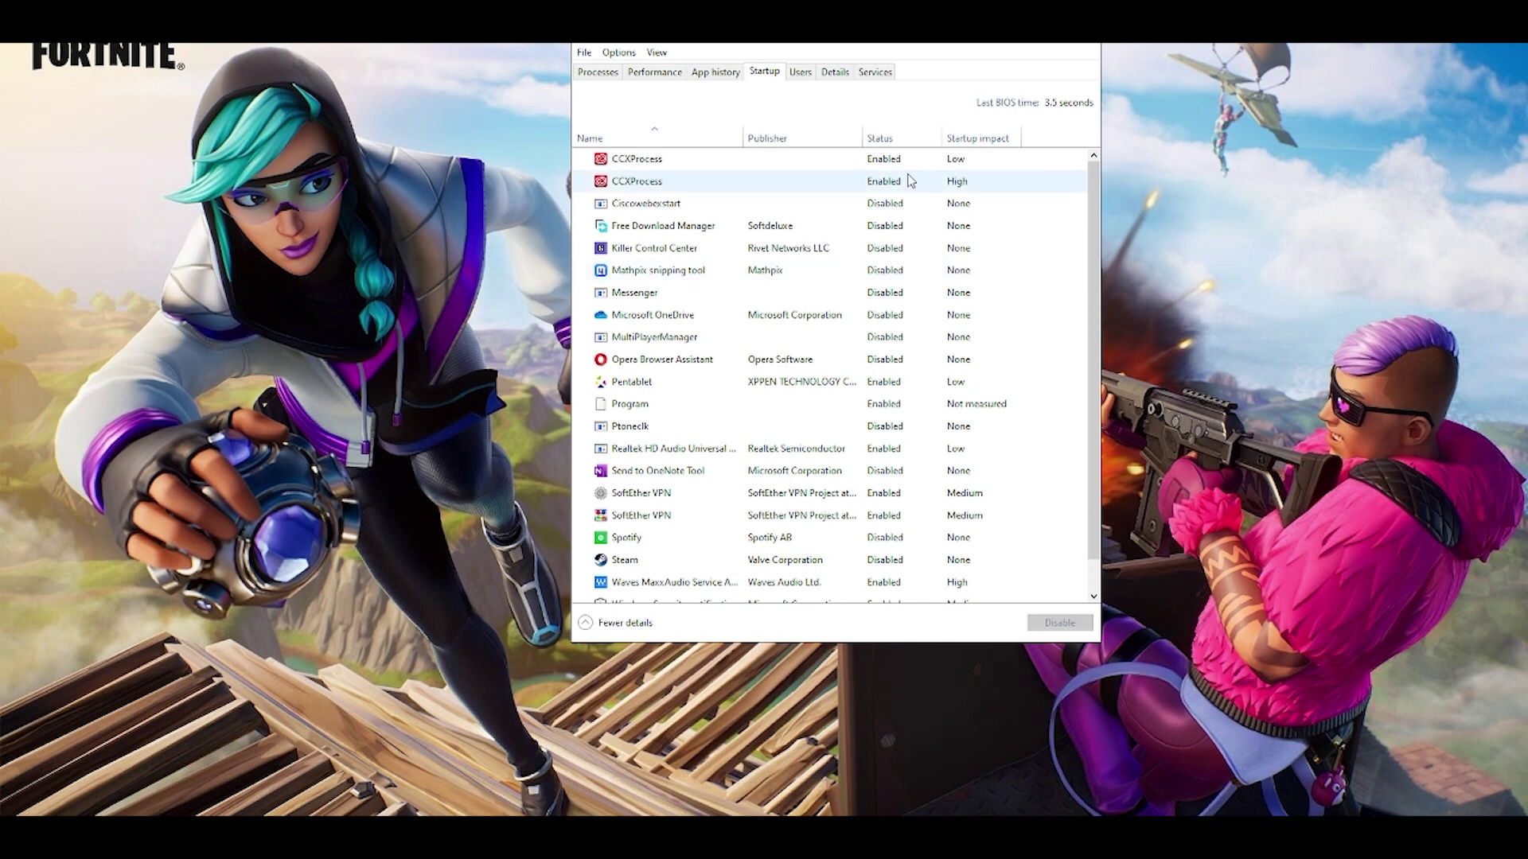
scroll(882, 218, down, 1)
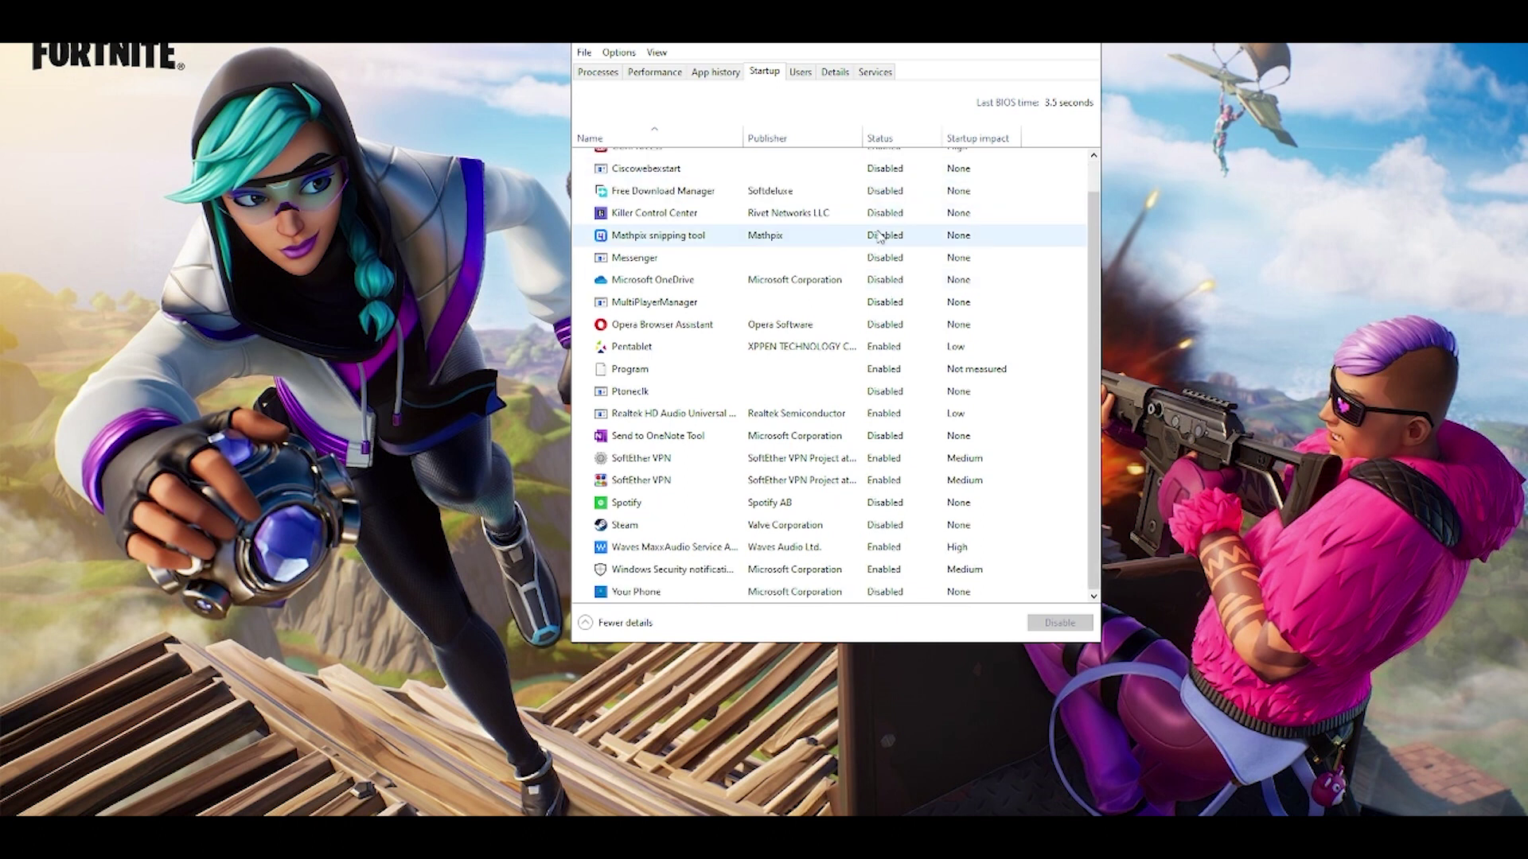
click(641, 503)
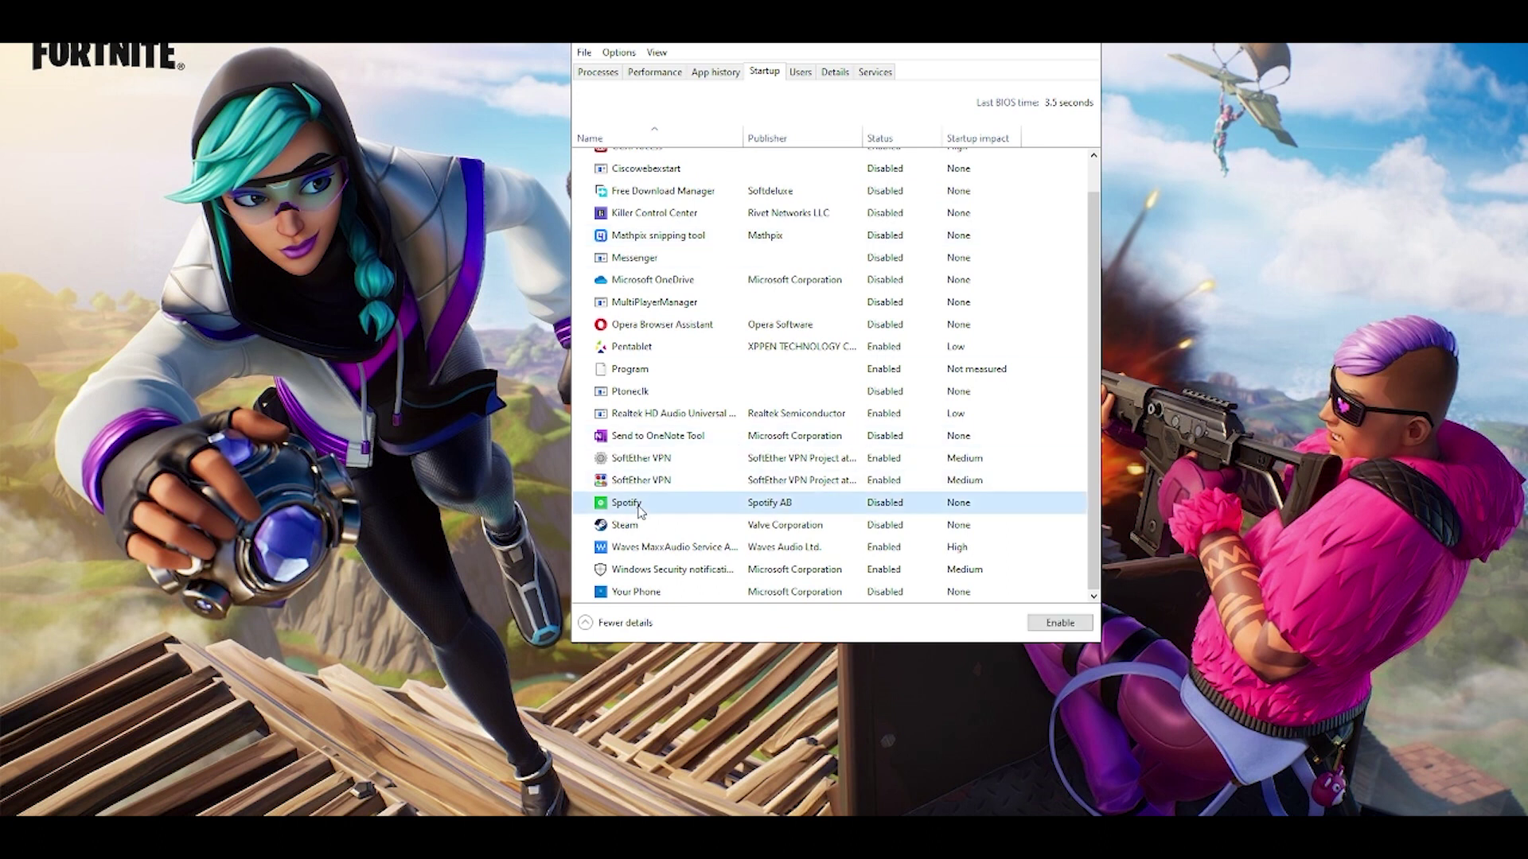
click(660, 525)
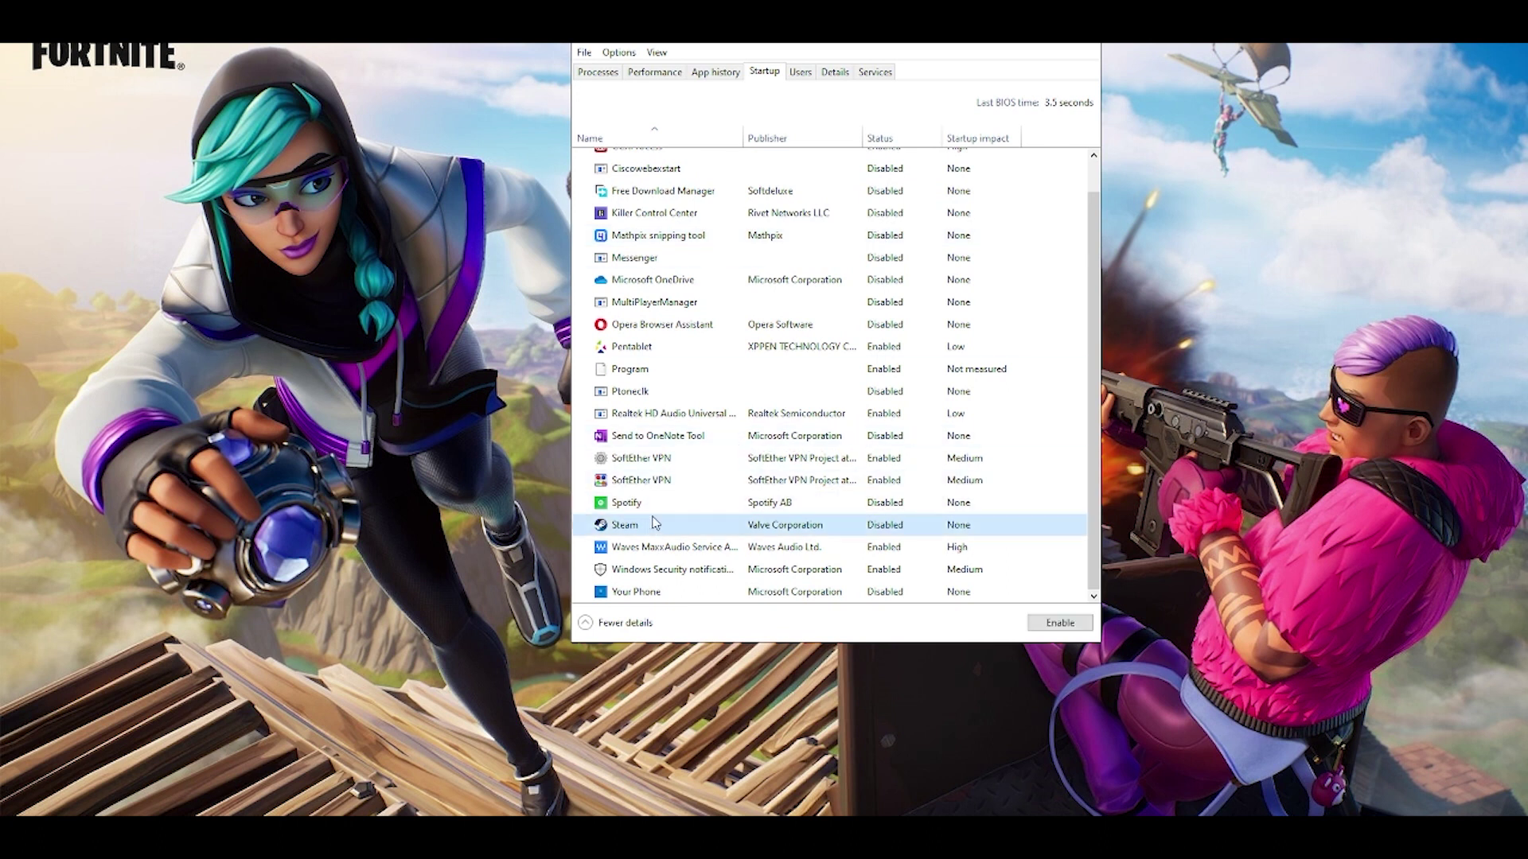
click(899, 502)
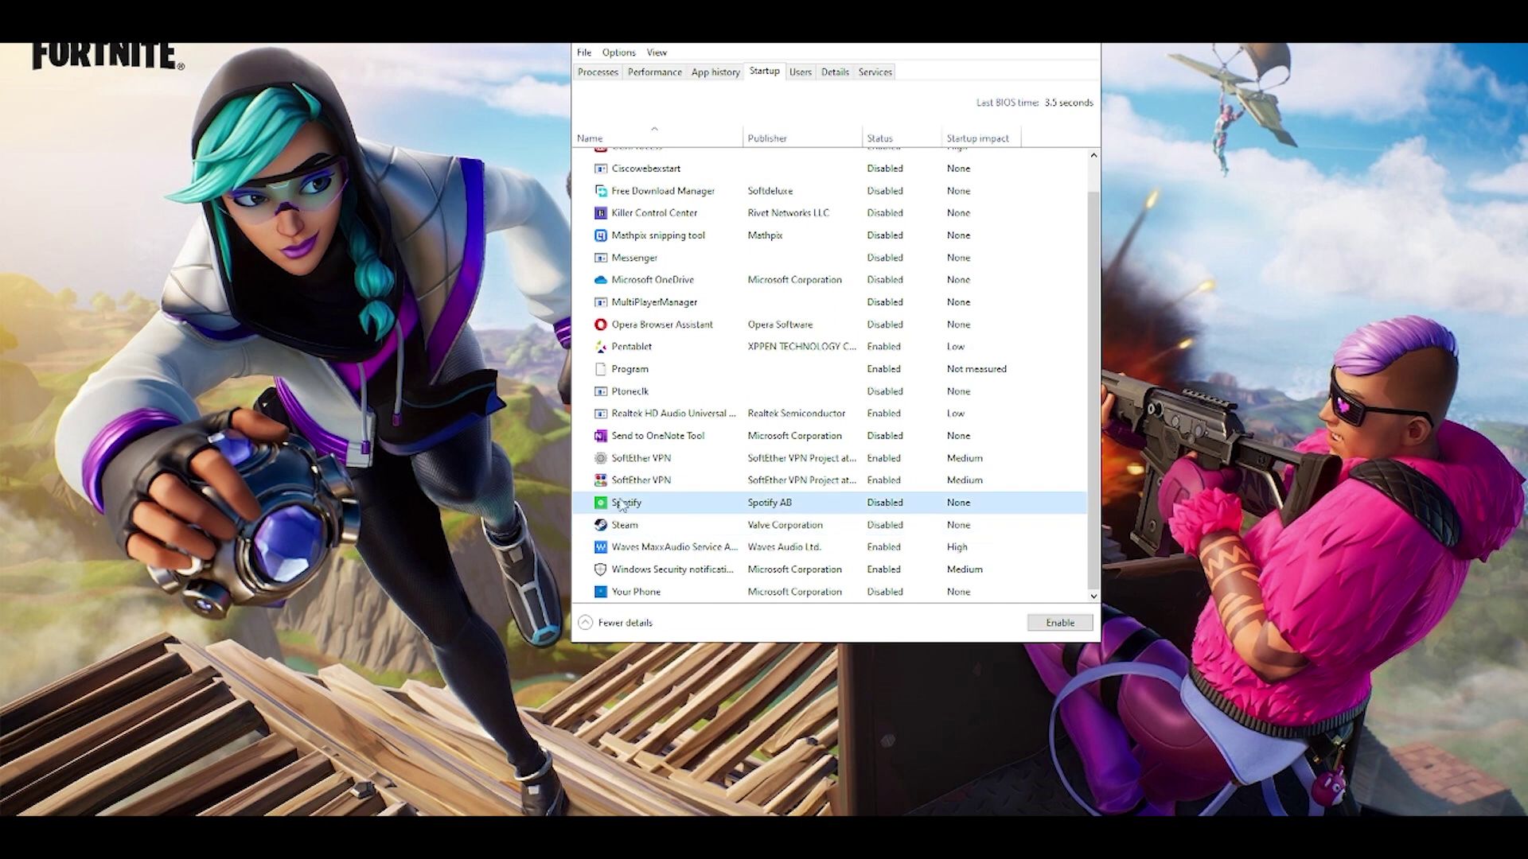
scroll(772, 275, up, 1)
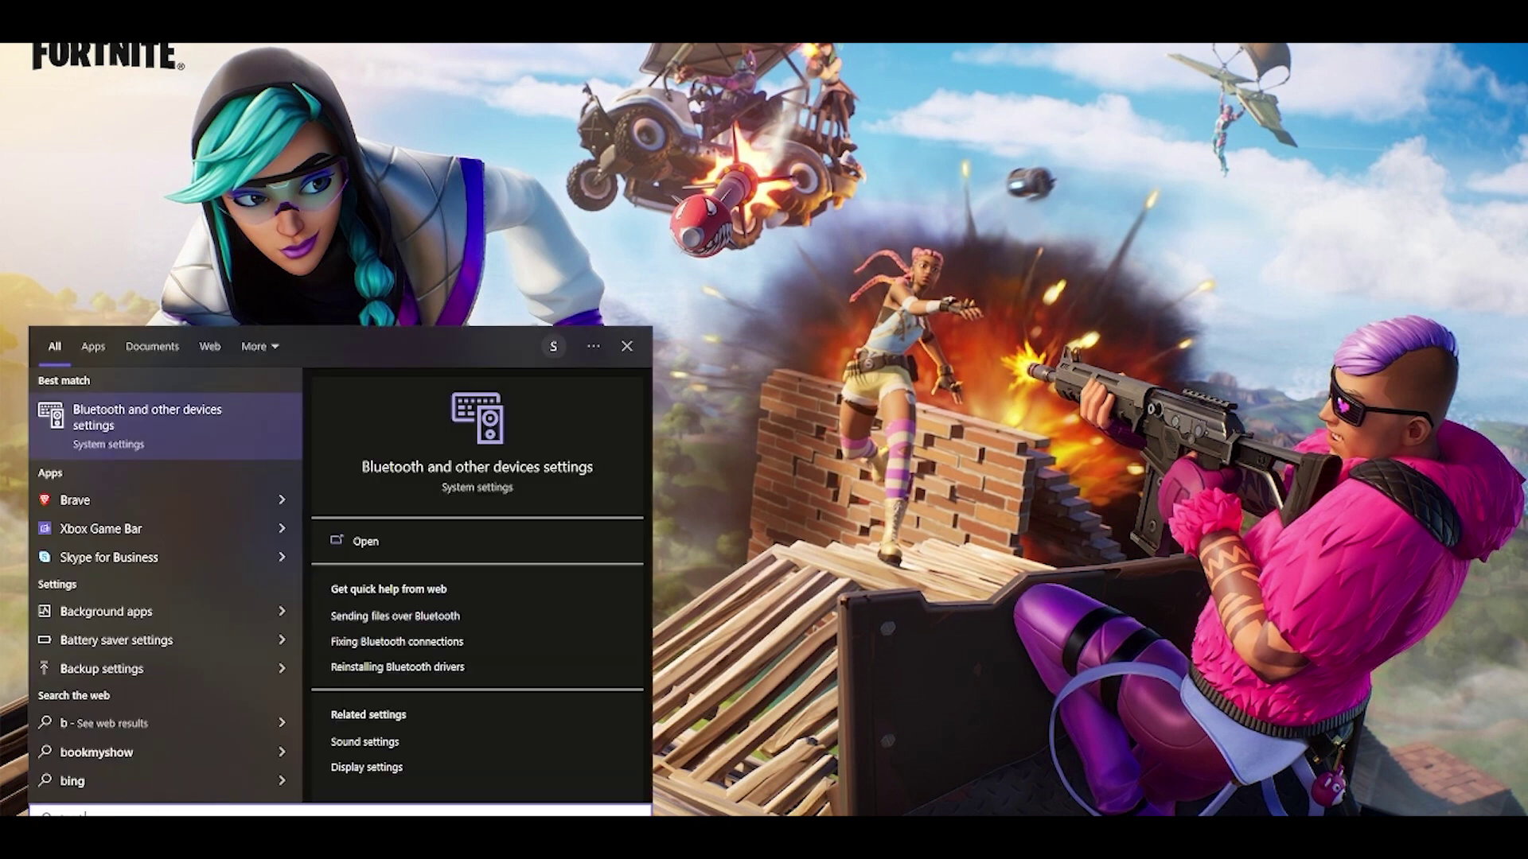
- Switch 'Let apps run in the background' off for all apps, then bring up This PC's menu
key(Return)
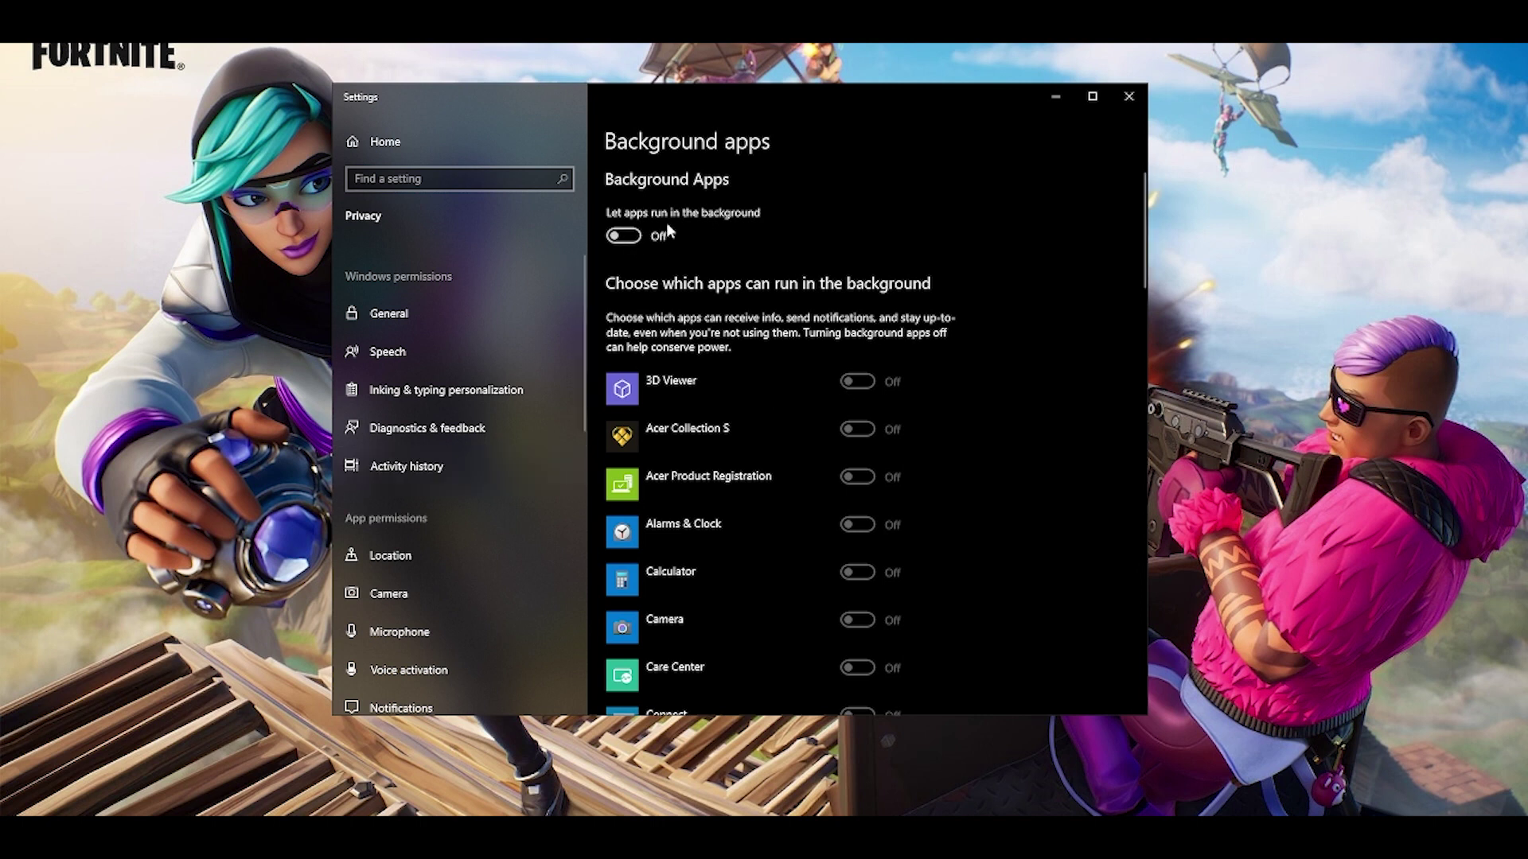
scroll(963, 338, down, 5)
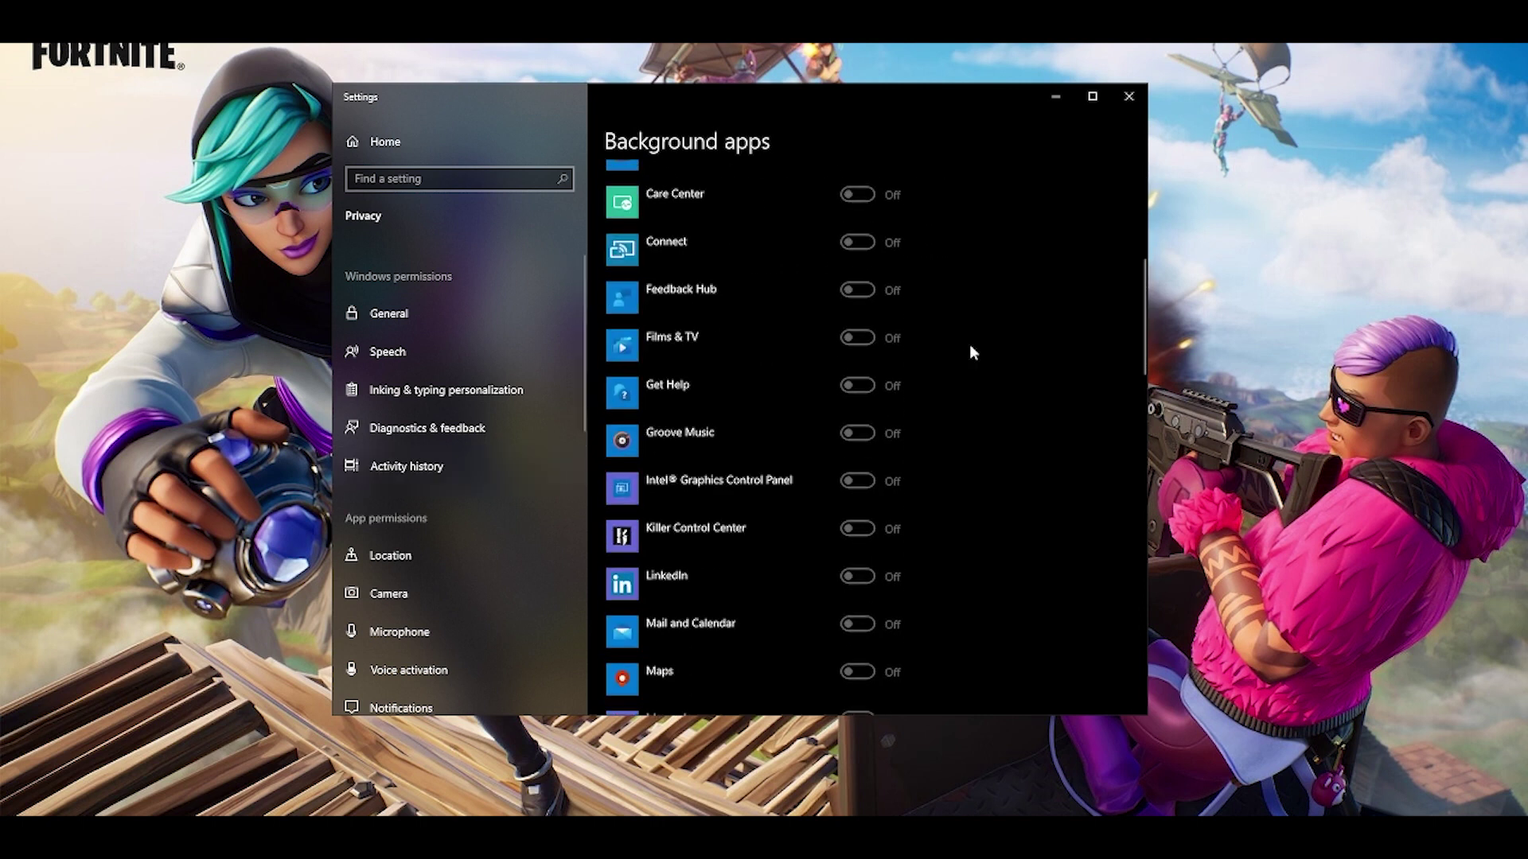
scroll(969, 345, down, 5)
scroll(969, 352, up, 5)
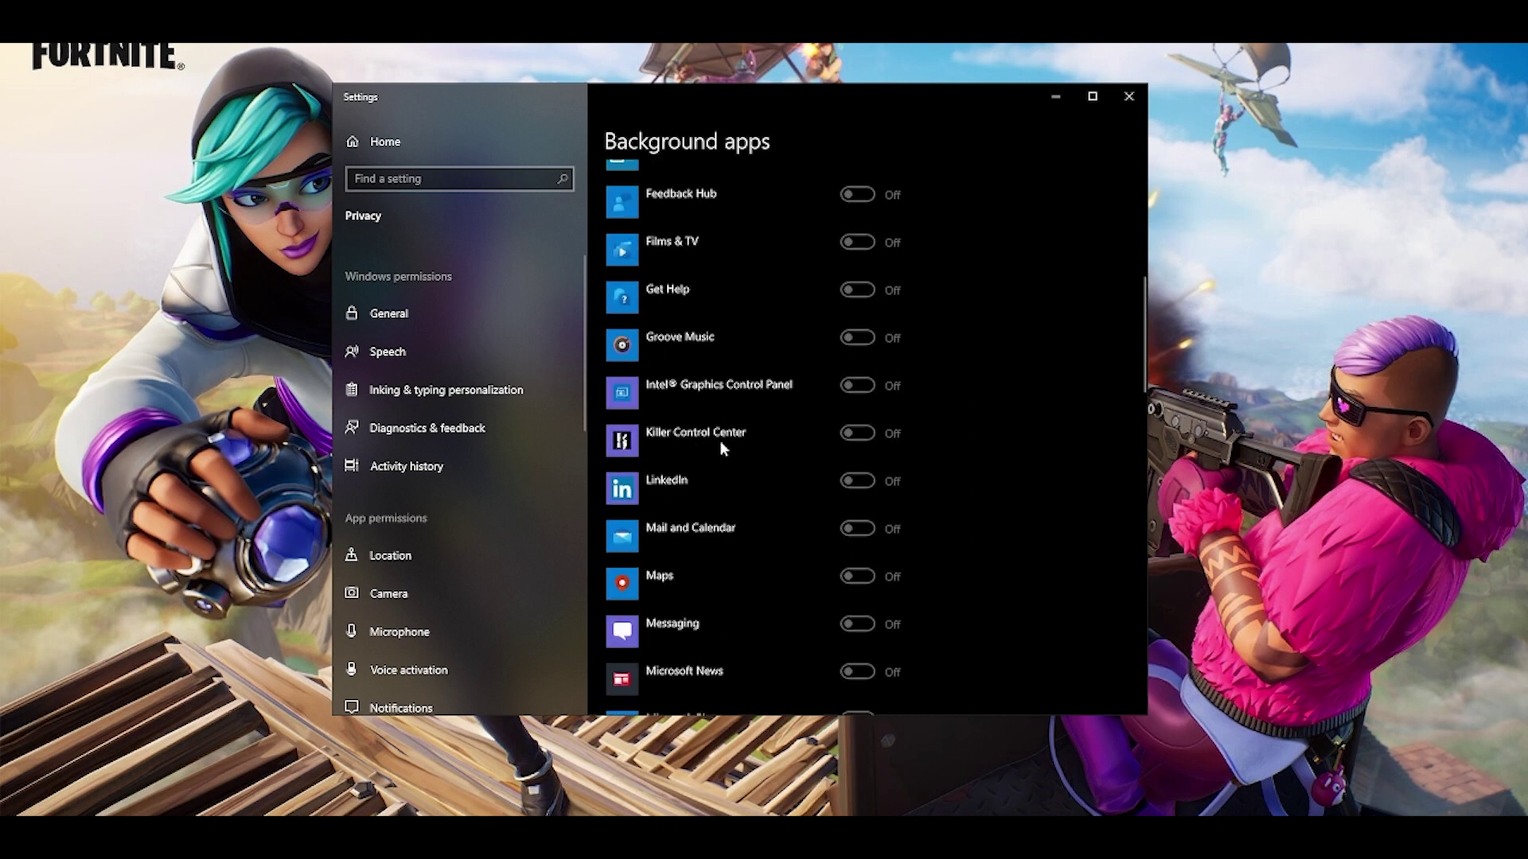
scroll(854, 435, up, 5)
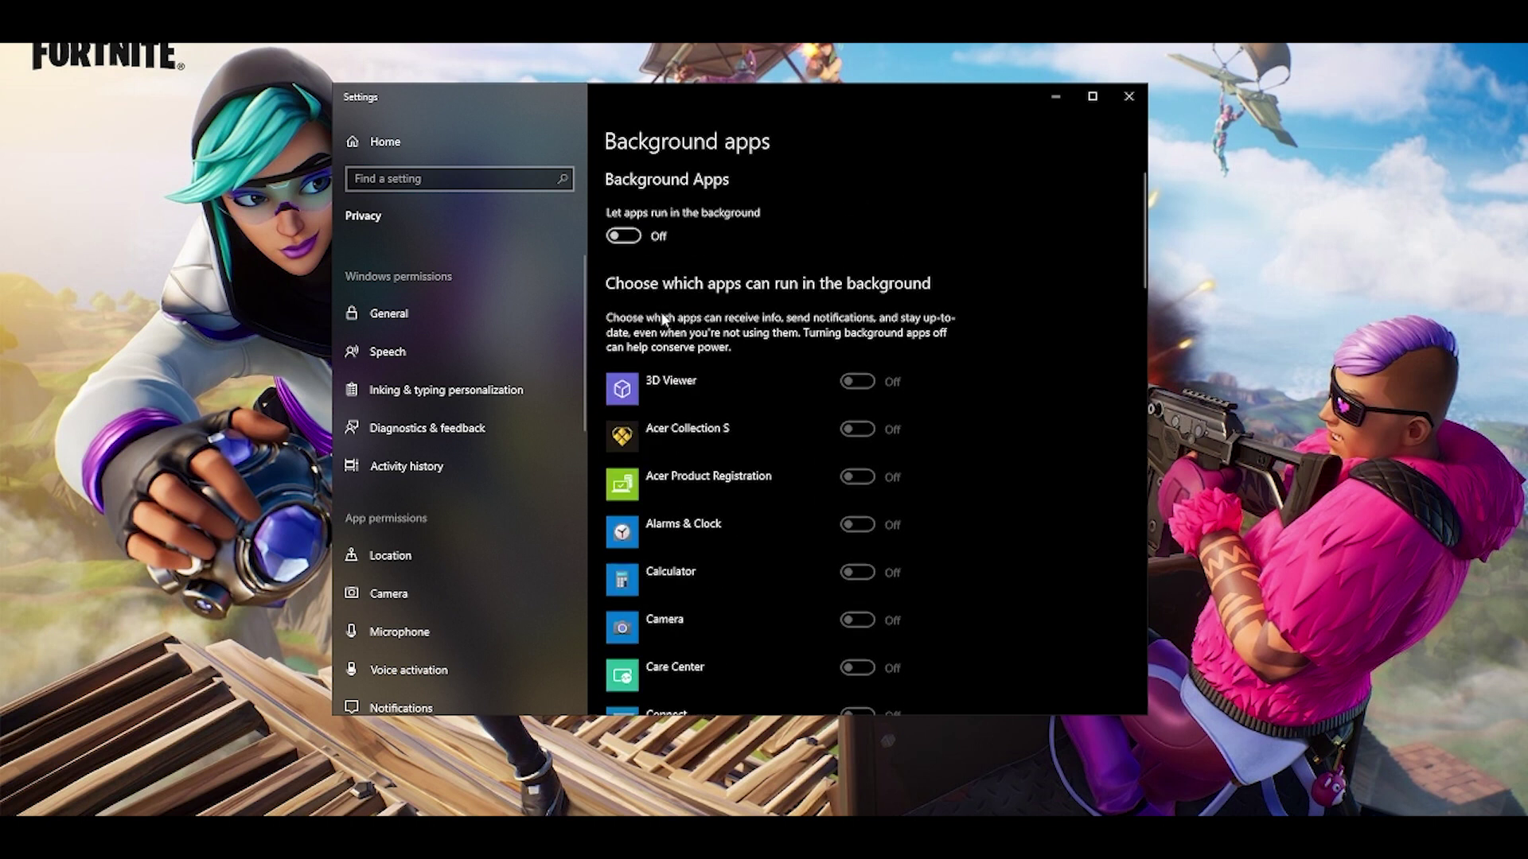
click(632, 237)
scroll(945, 385, down, 5)
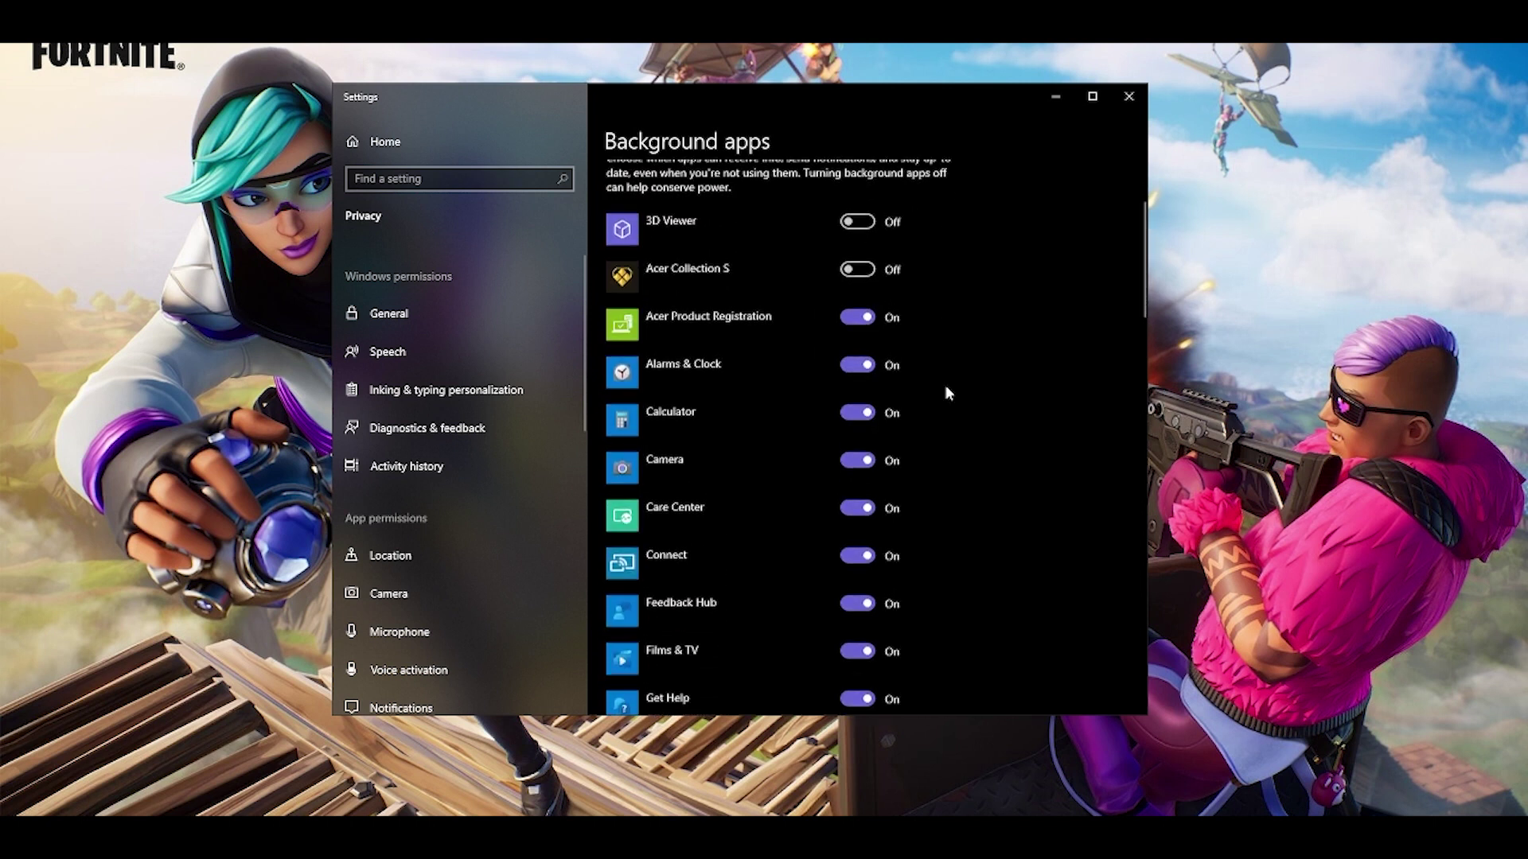
click(869, 624)
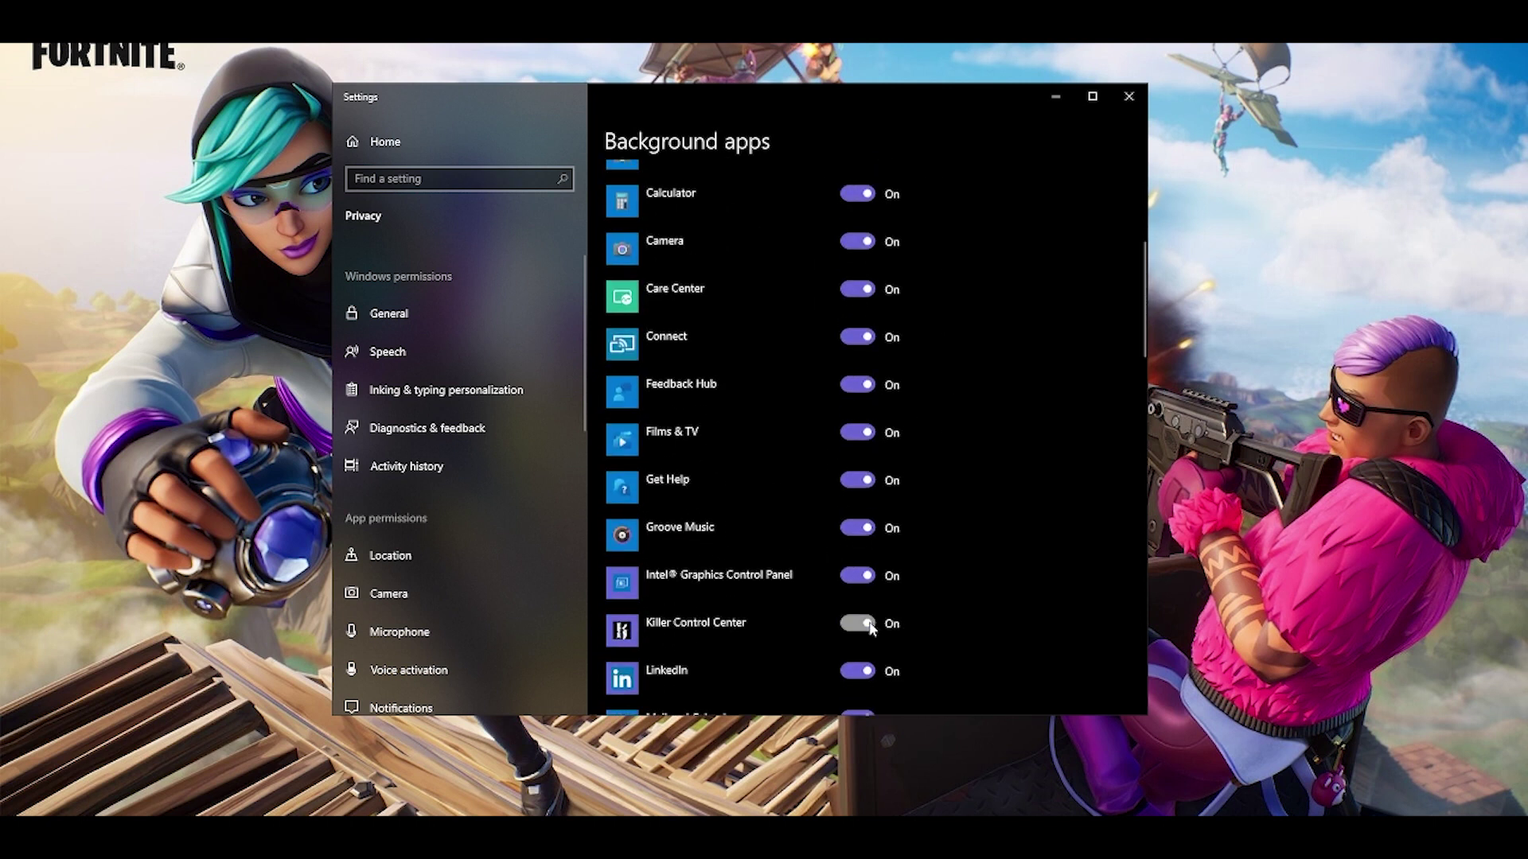
scroll(639, 430, up, 5)
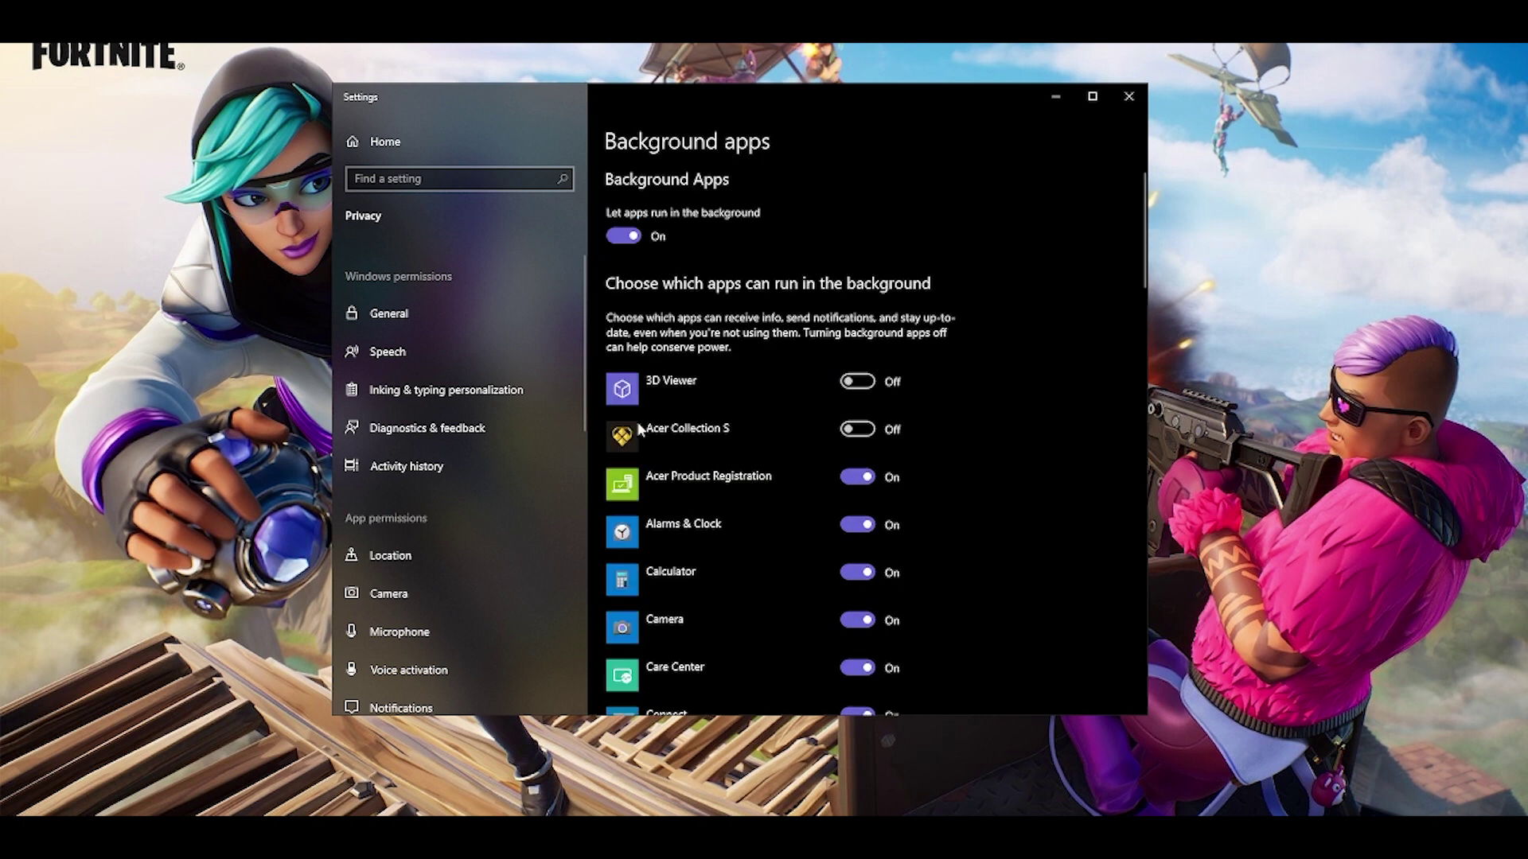
click(624, 239)
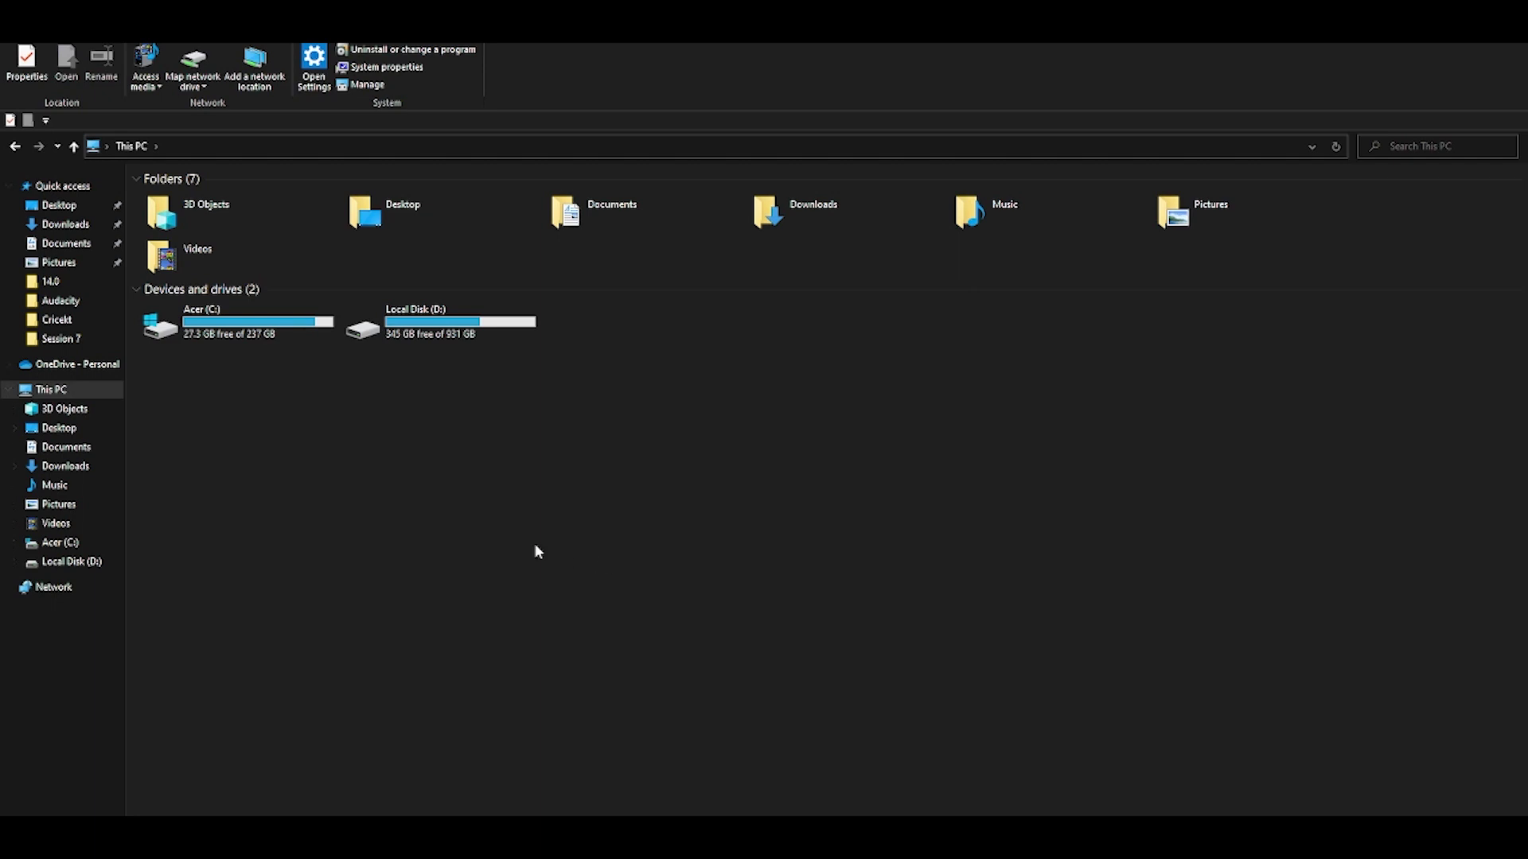
right_click(535, 551)
- Set Performance Options visual effects to Custom, keeping only Smooth edges of screen fonts
click(568, 718)
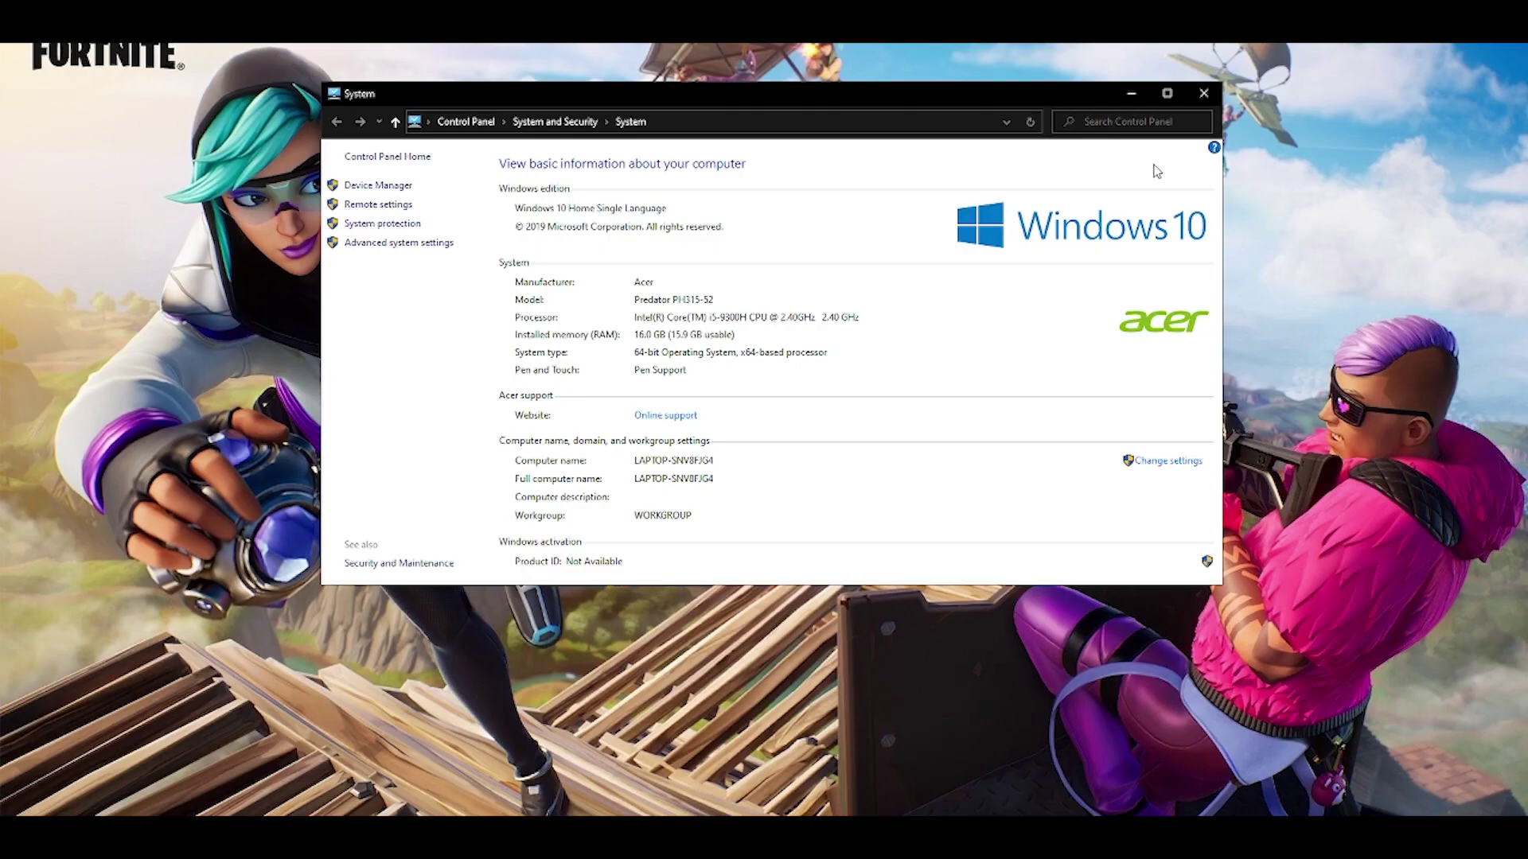
click(382, 242)
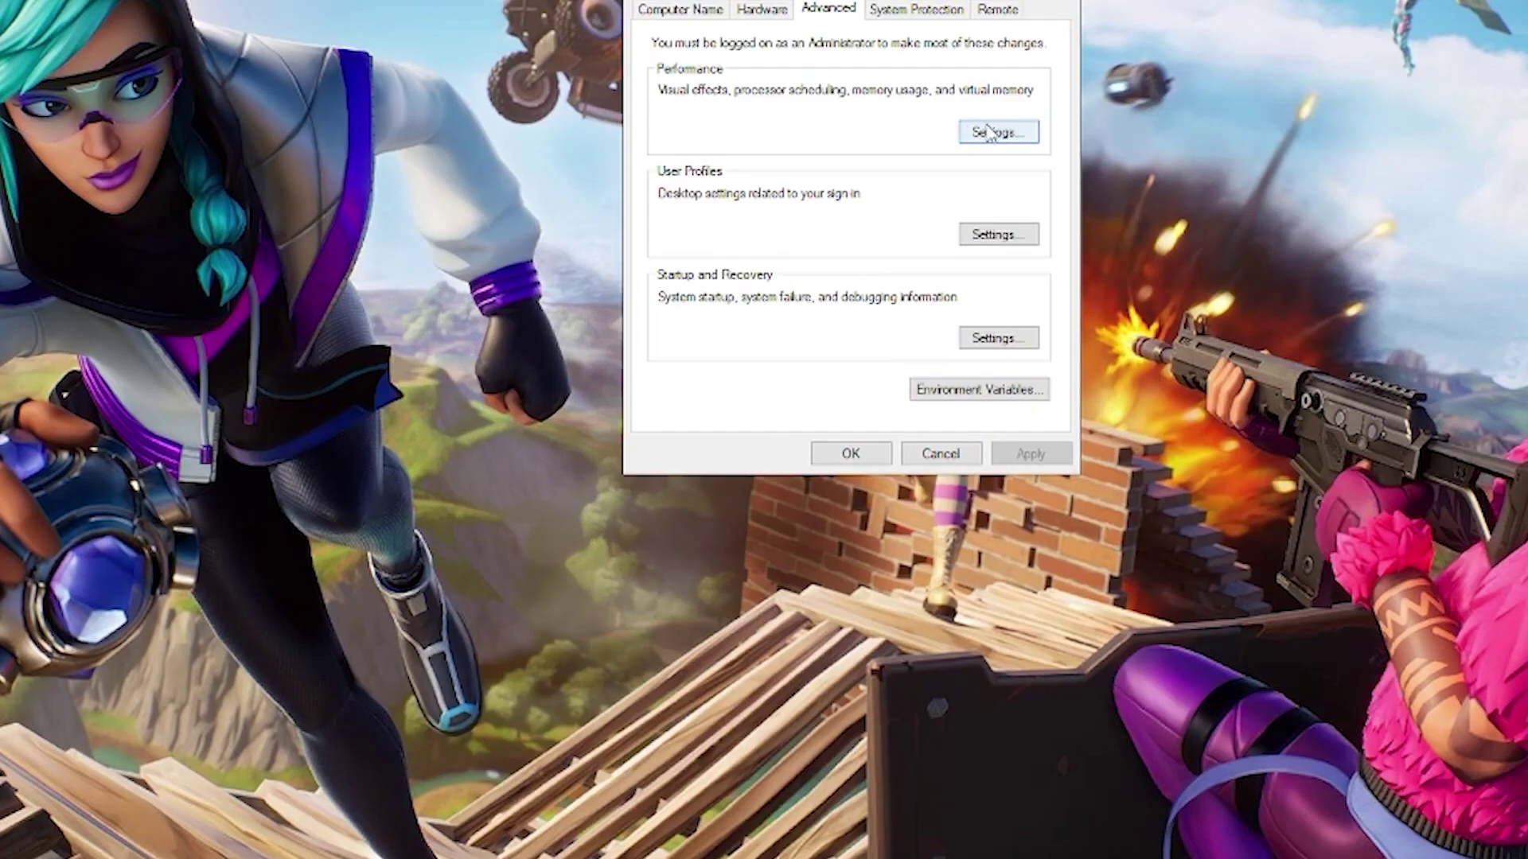
click(987, 132)
drag(802, 68, 534, 0)
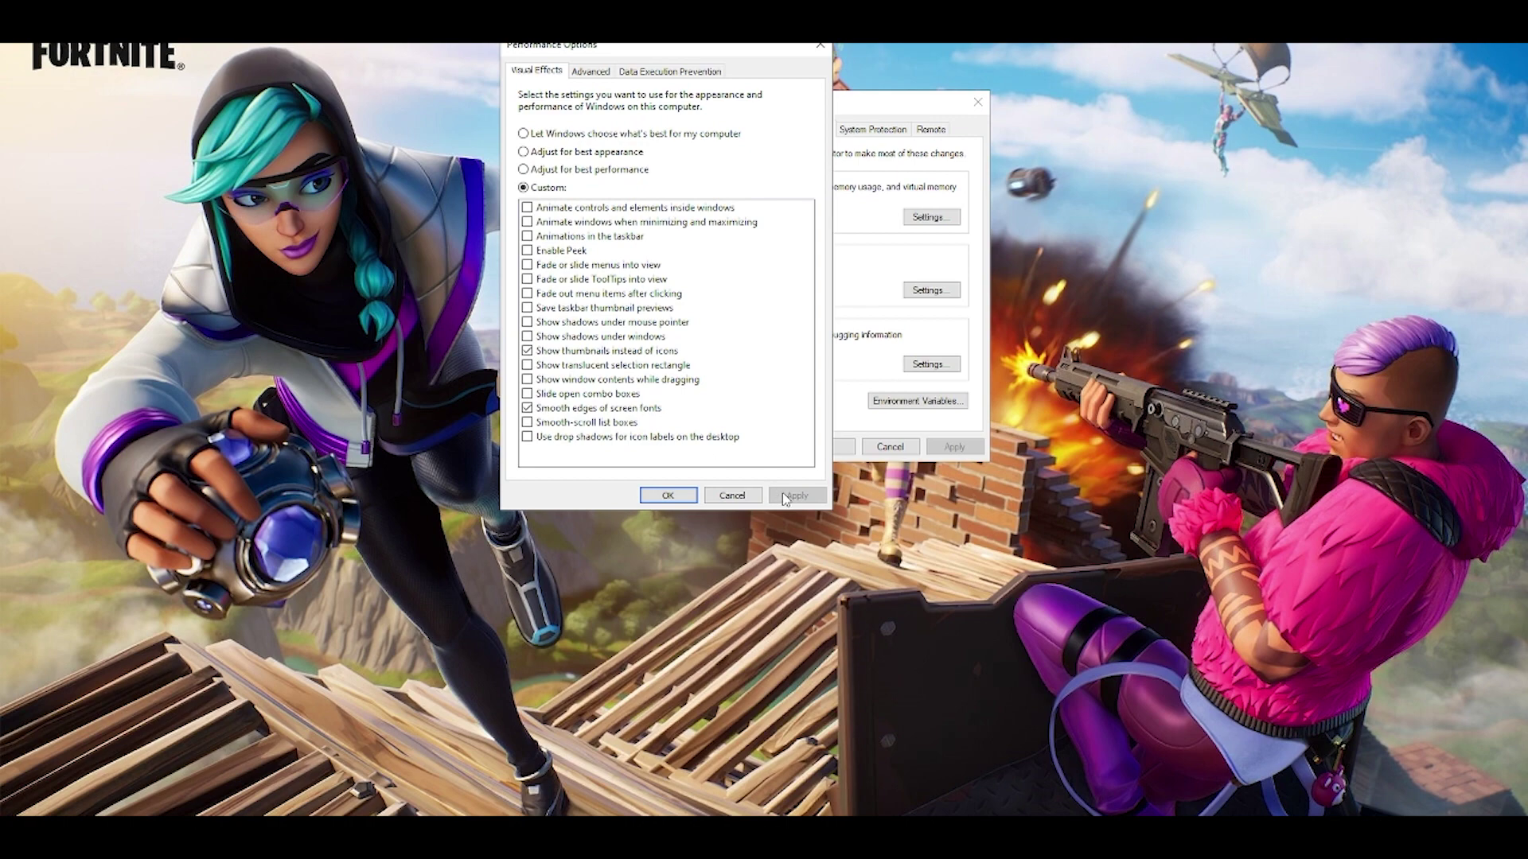
click(667, 495)
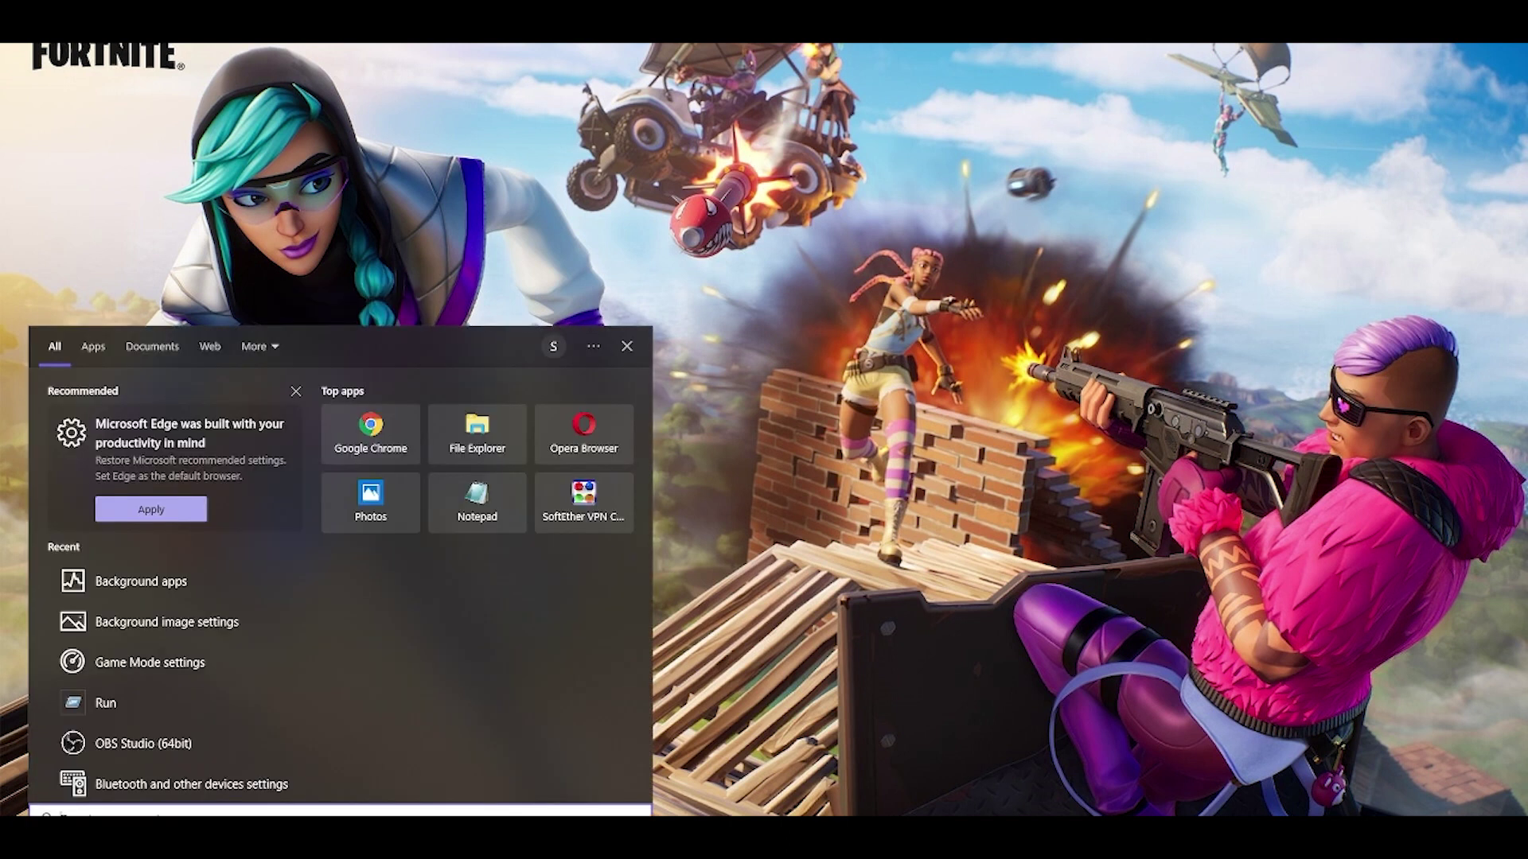
- Run %appdata% and navigate to Local\FortniteGame\Saved\Config\WindowsClient to select GameUserSettings
text(run)
key(Return)
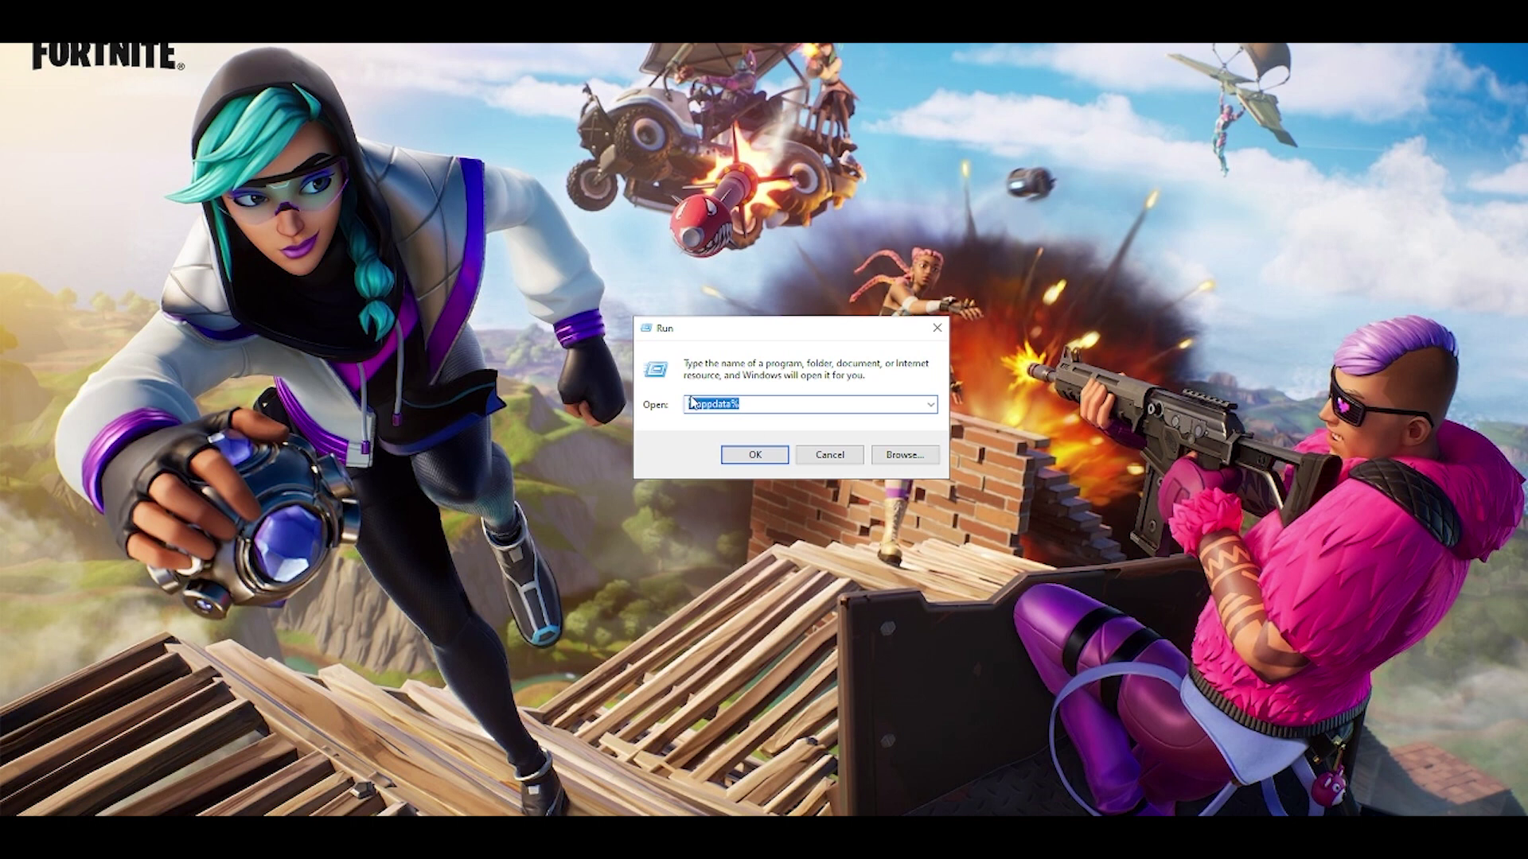
click(751, 411)
drag(751, 411, 683, 407)
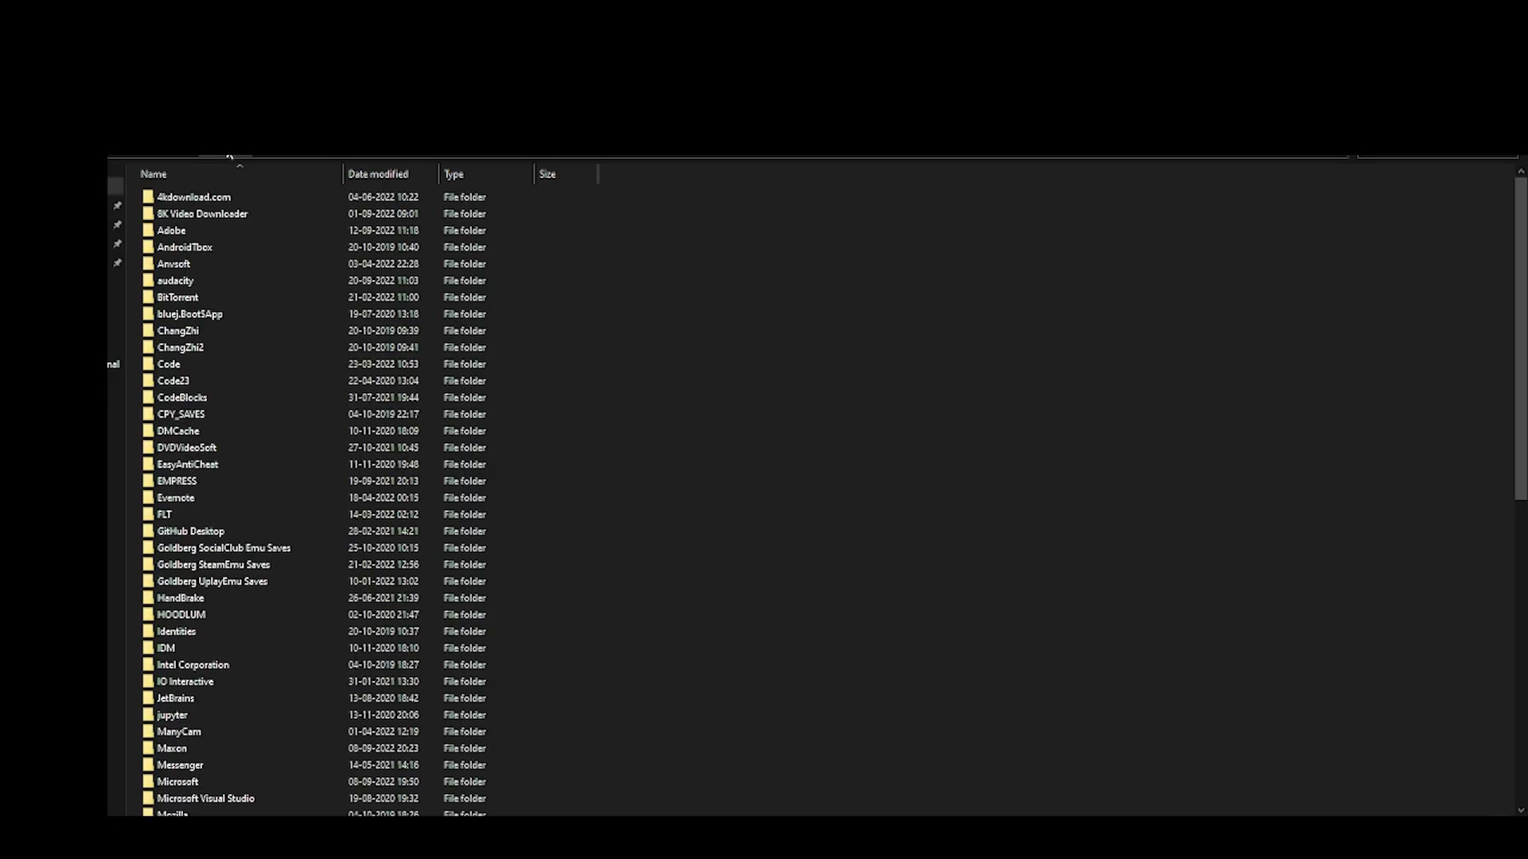
double_click(170, 199)
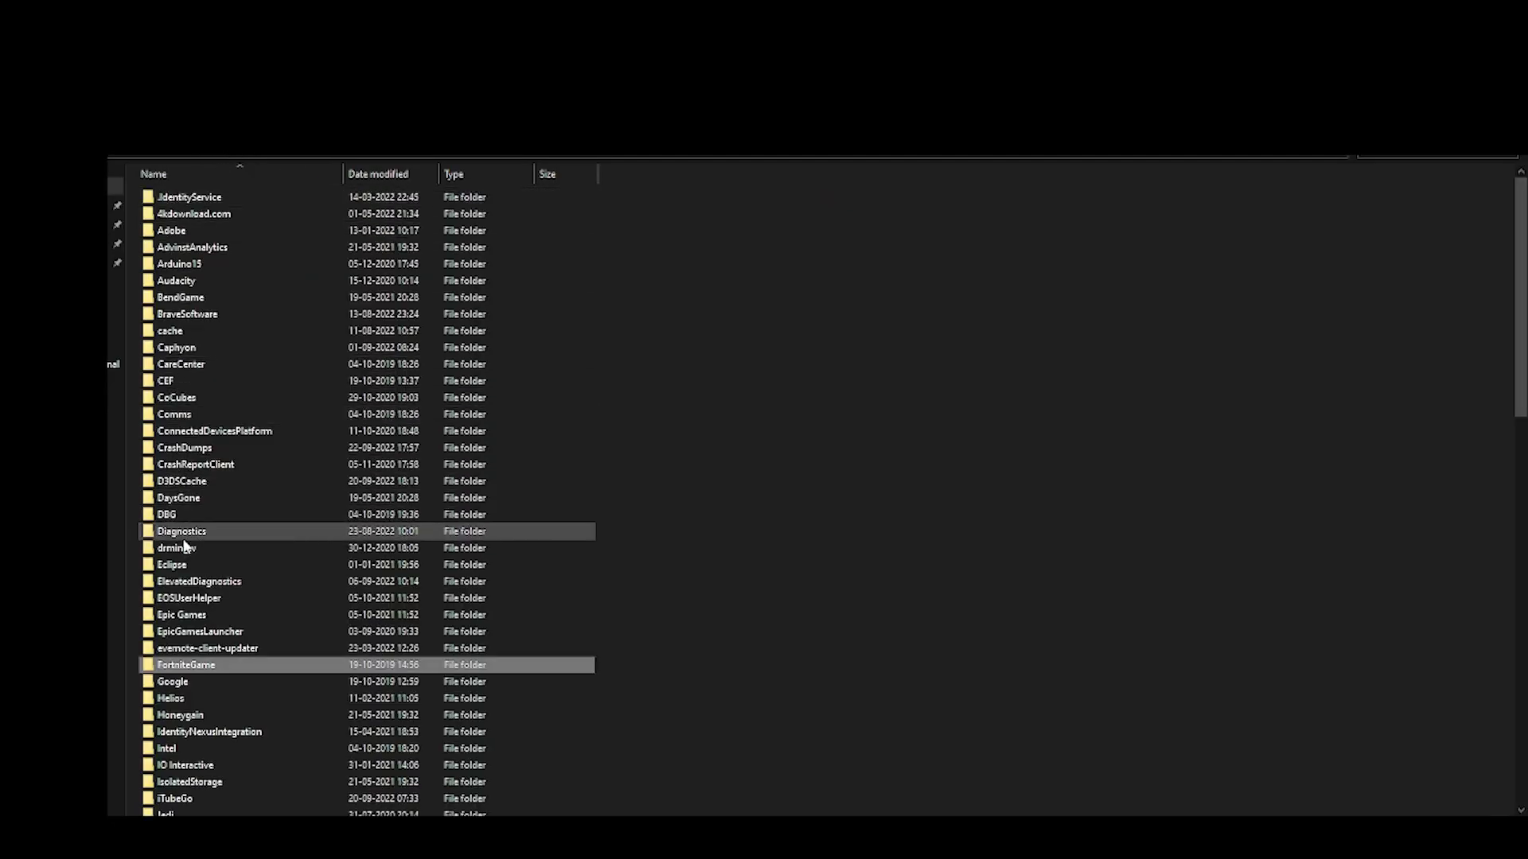
double_click(180, 664)
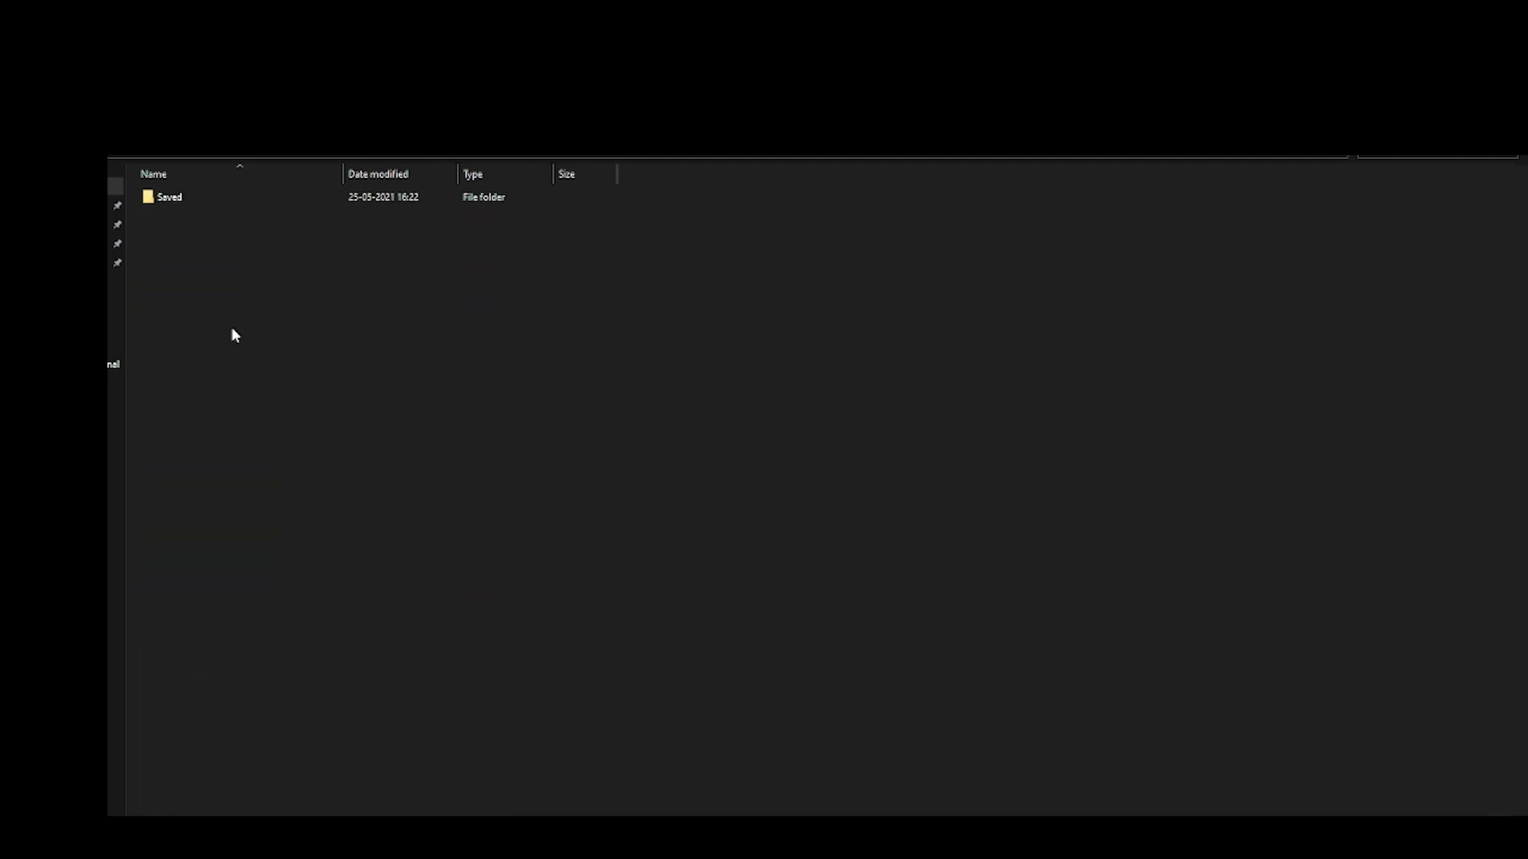
double_click(204, 199)
double_click(191, 213)
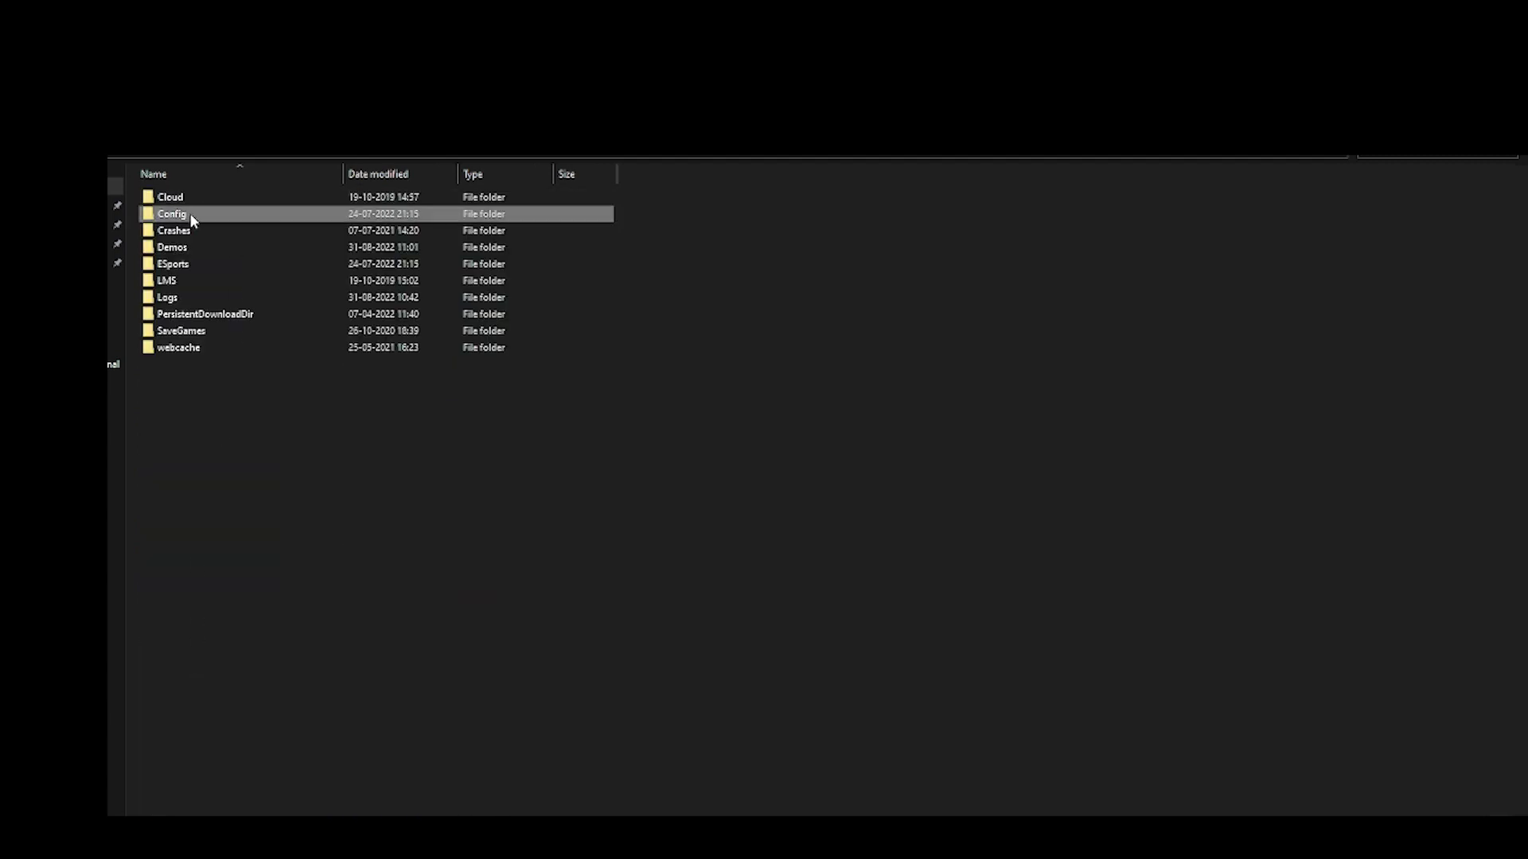
double_click(175, 214)
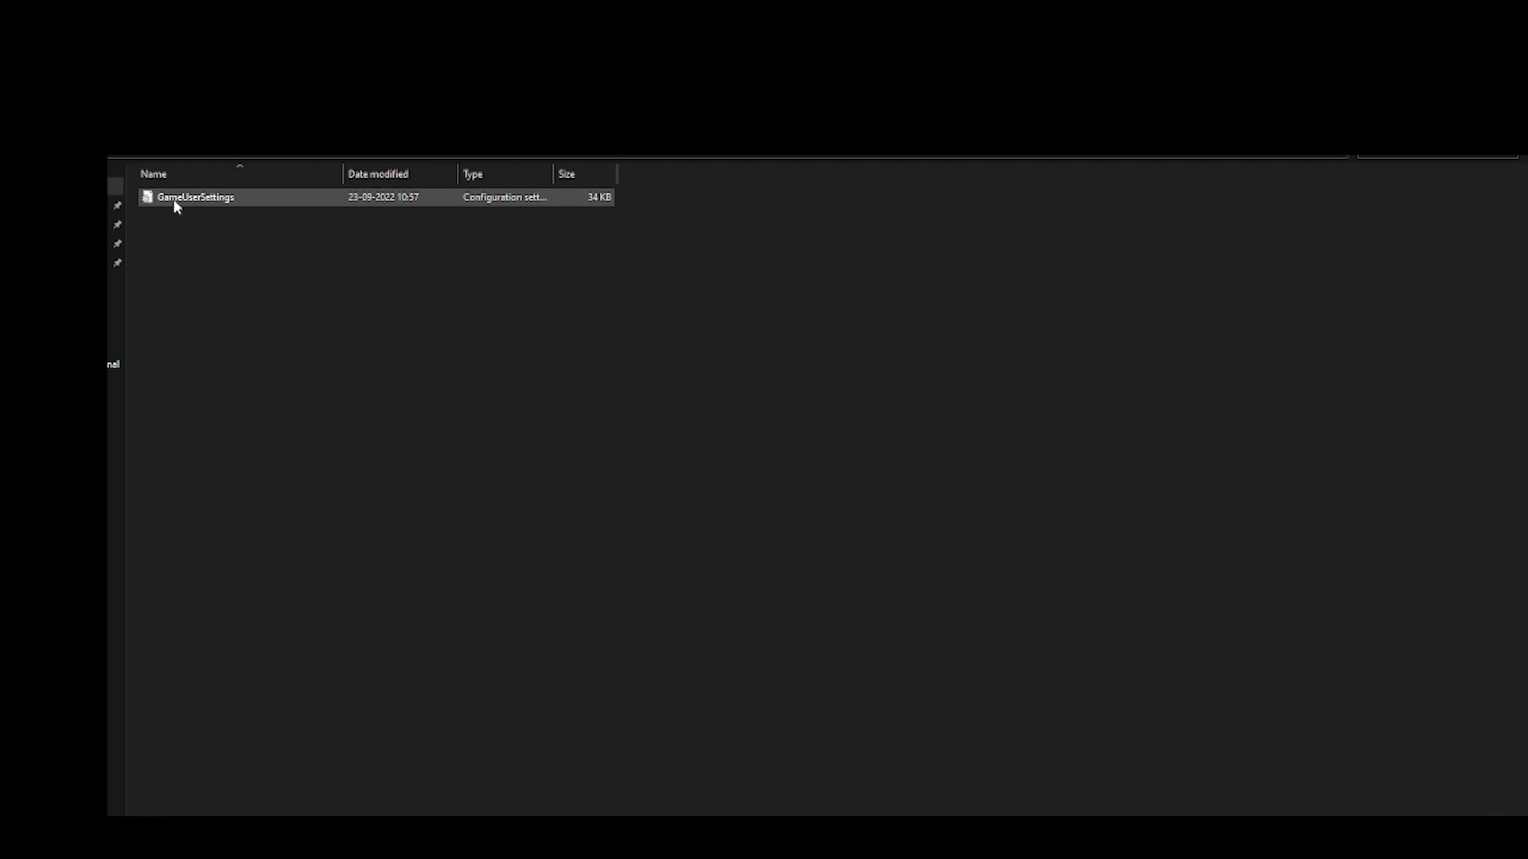
click(174, 198)
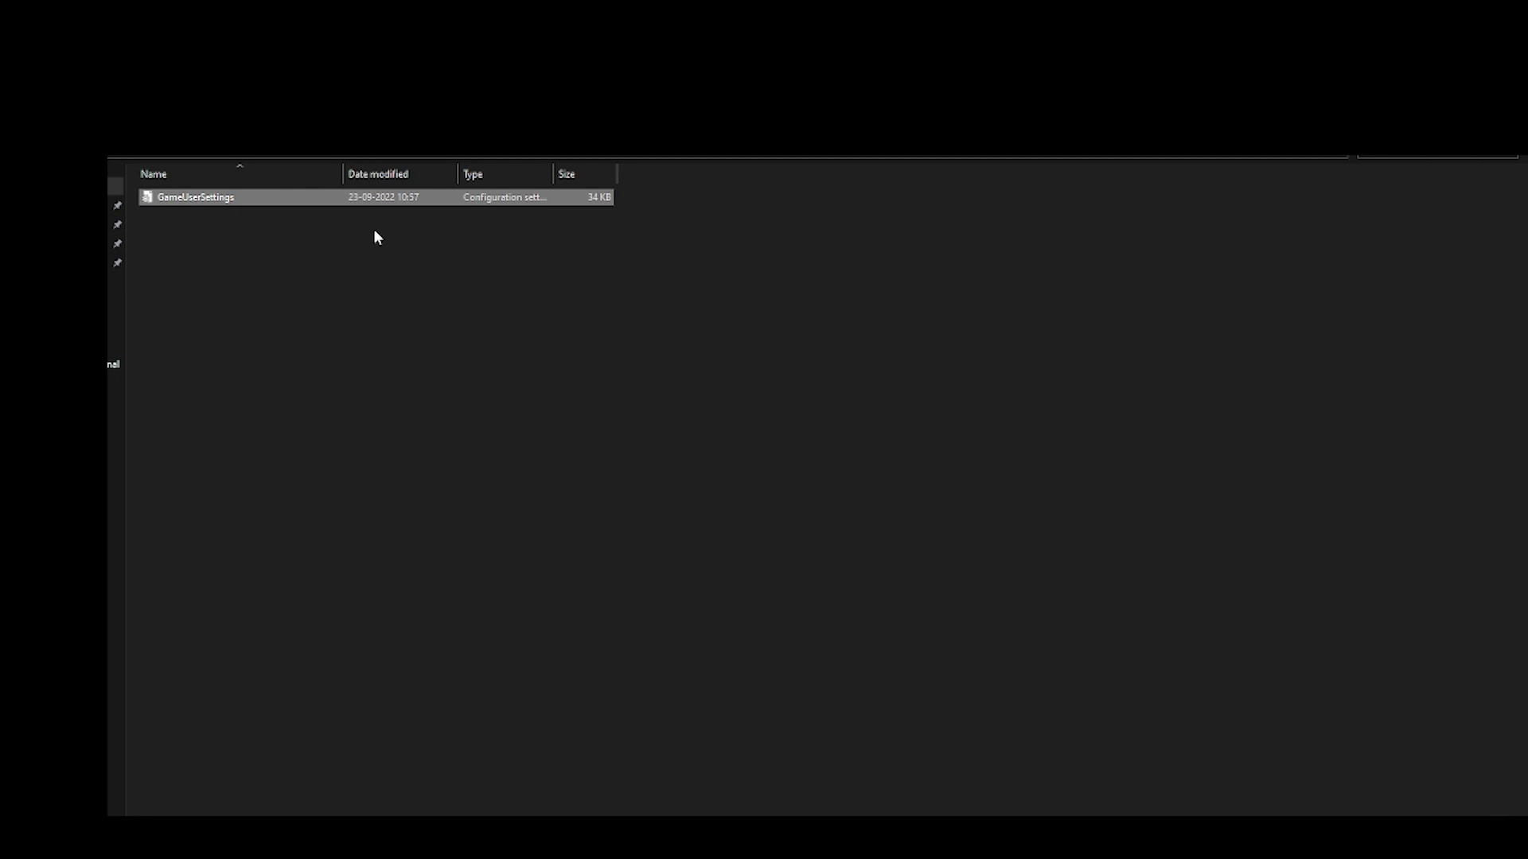
- Clear the Read-only attribute on GameUserSettings in its Properties and apply it
right_click(306, 198)
click(364, 571)
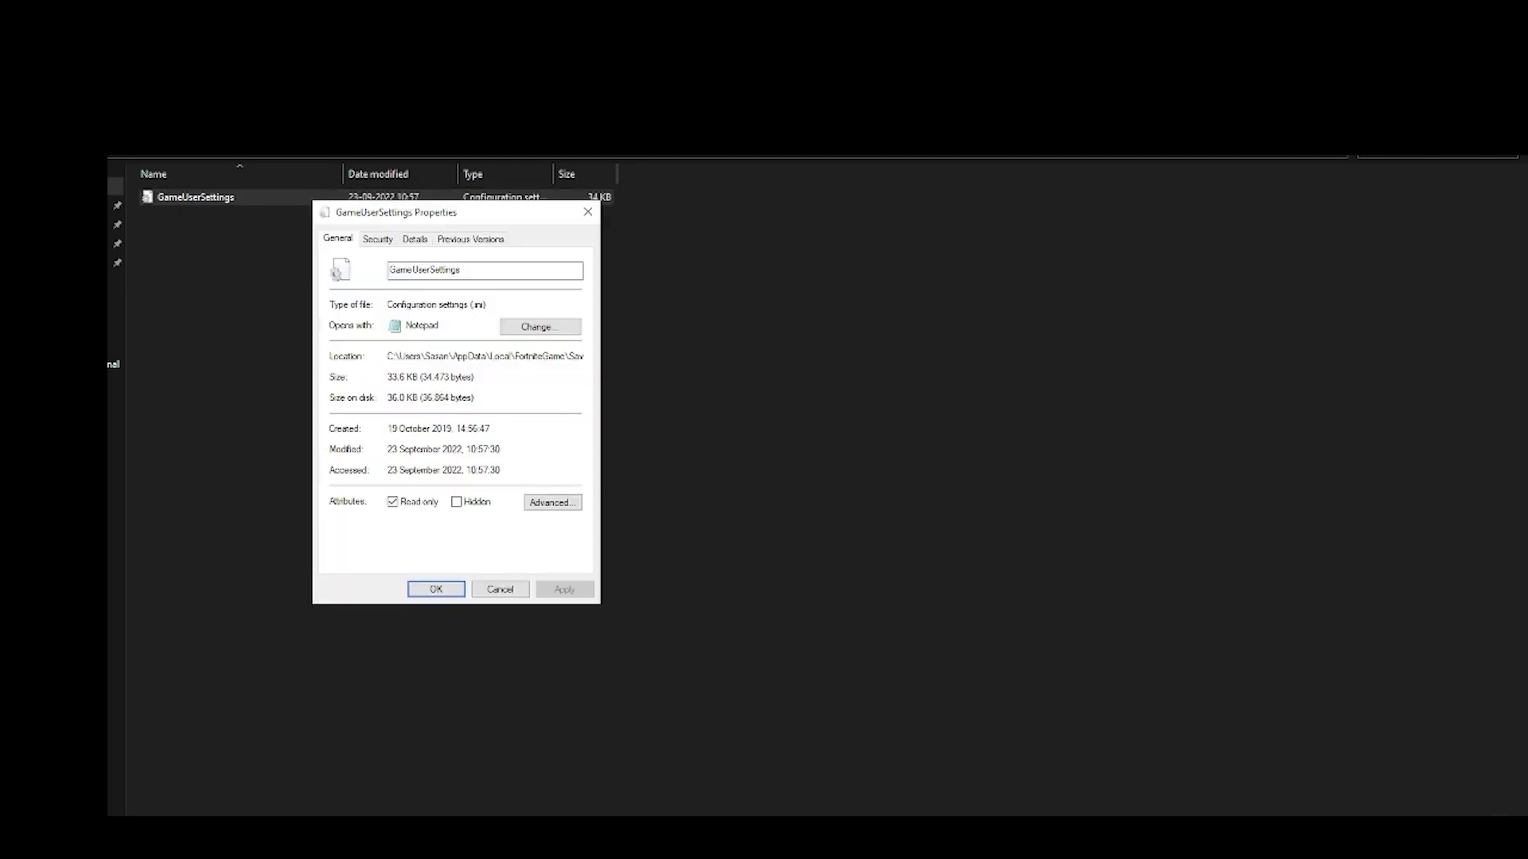
drag(445, 212, 821, 129)
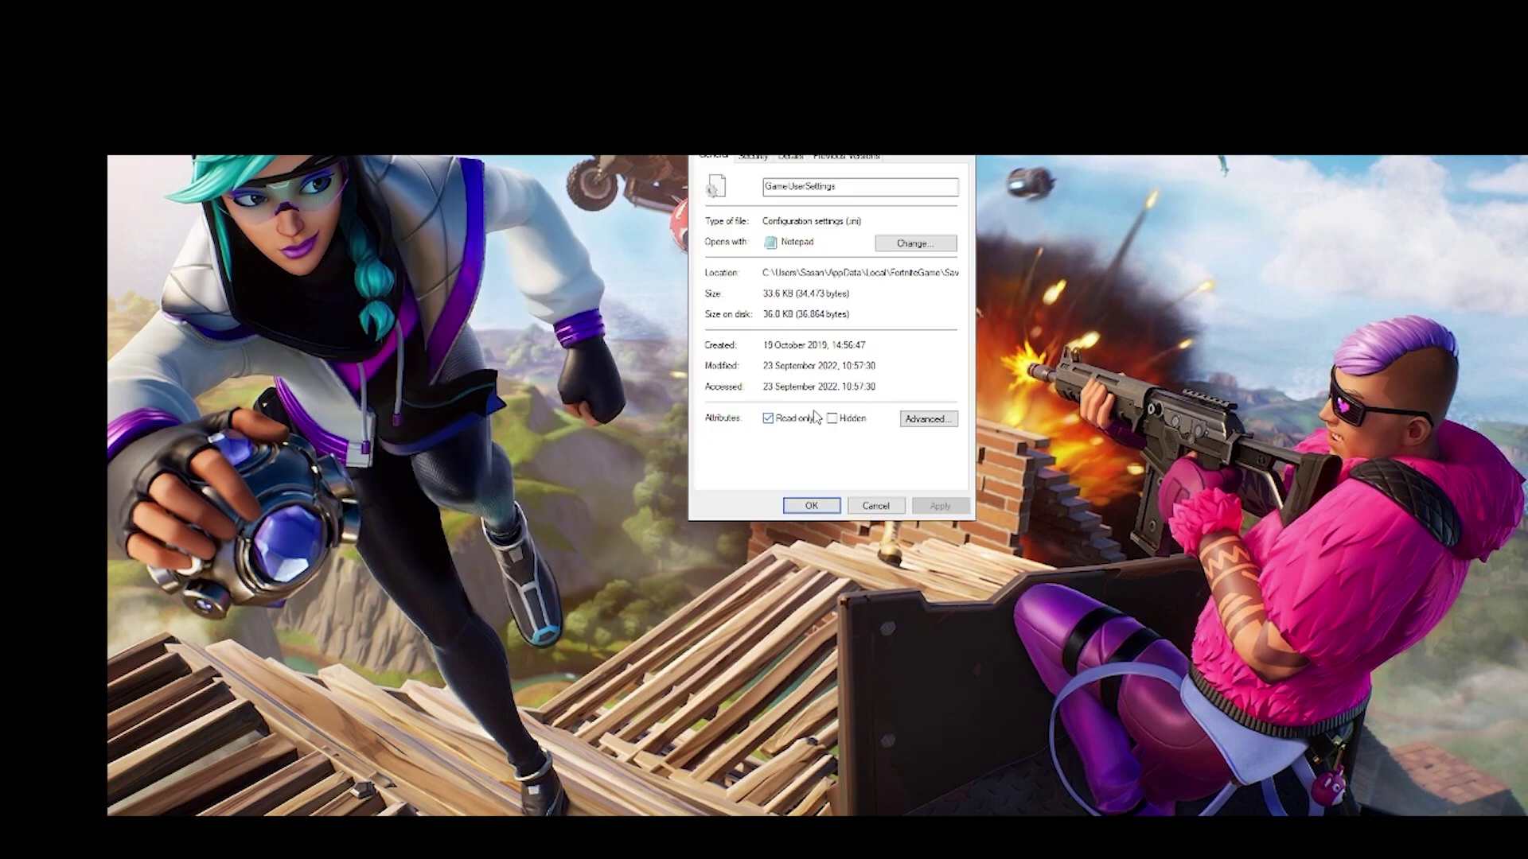
click(774, 424)
click(940, 506)
click(811, 506)
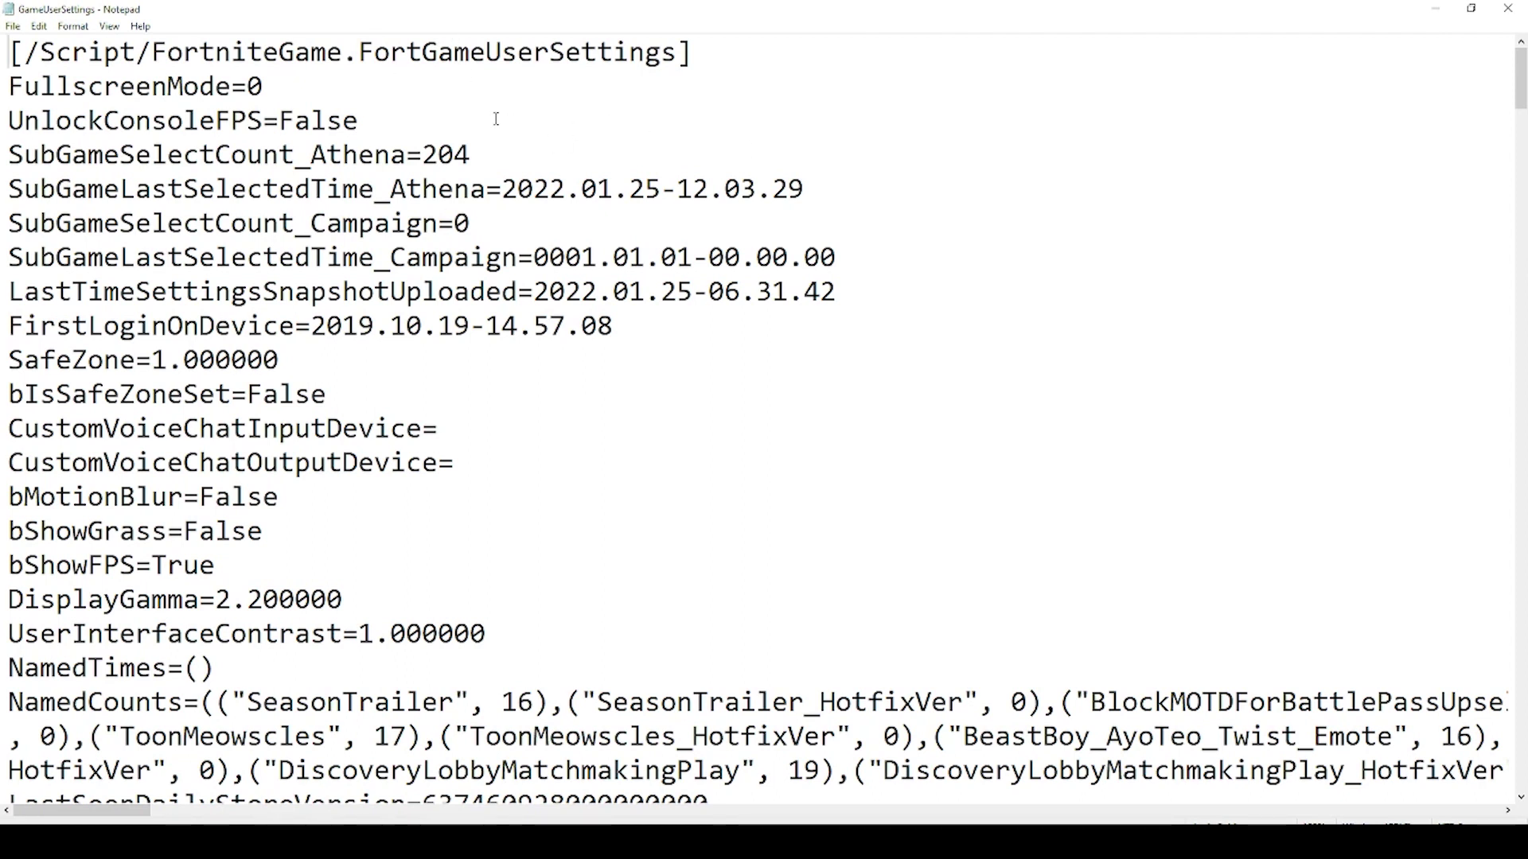
drag(9, 530, 296, 534)
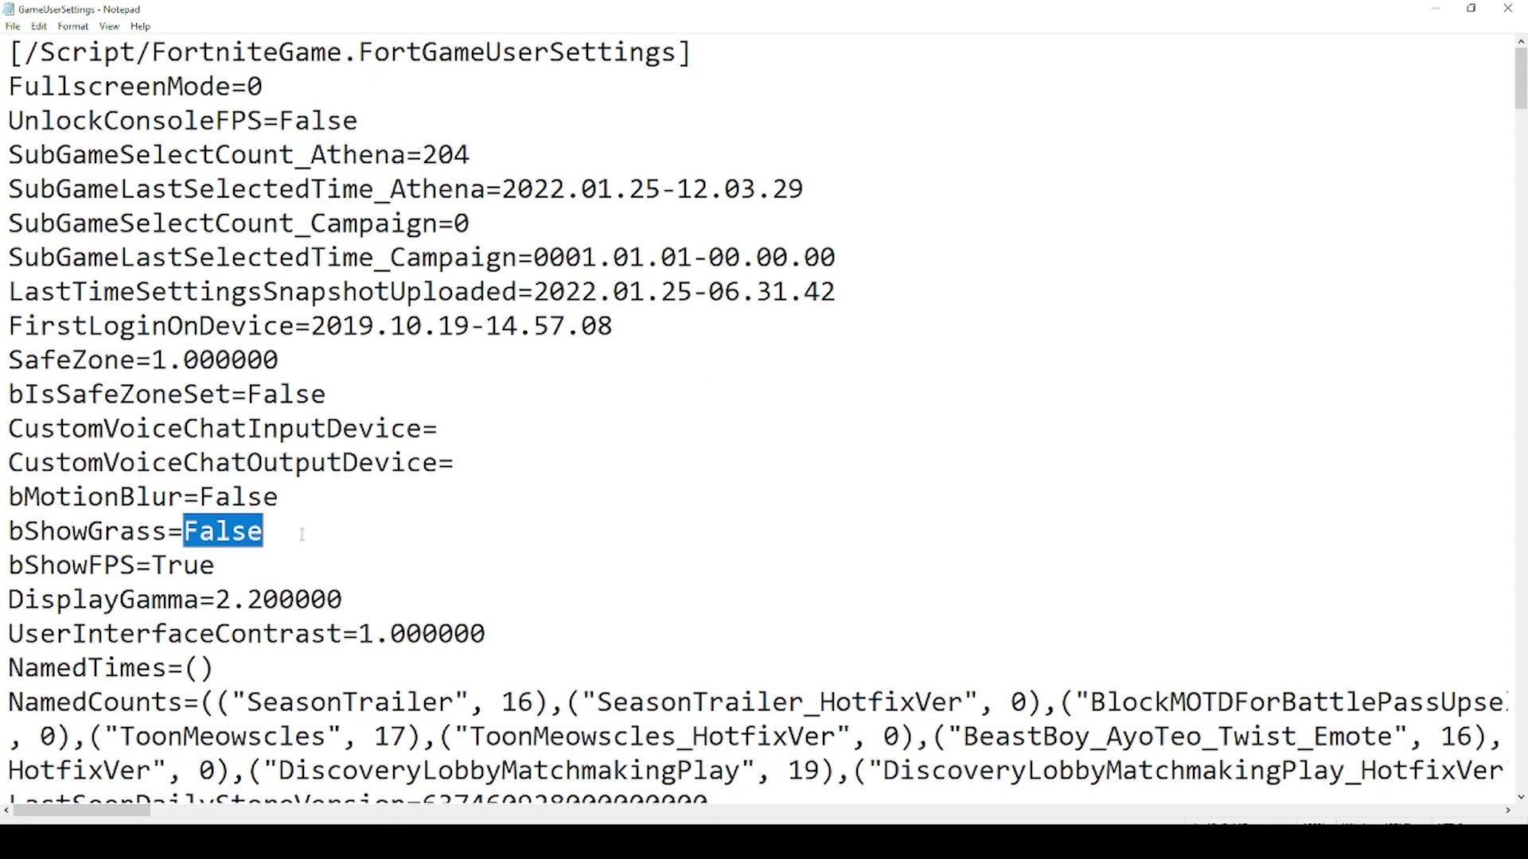
click(296, 534)
double_click(347, 528)
click(400, 463)
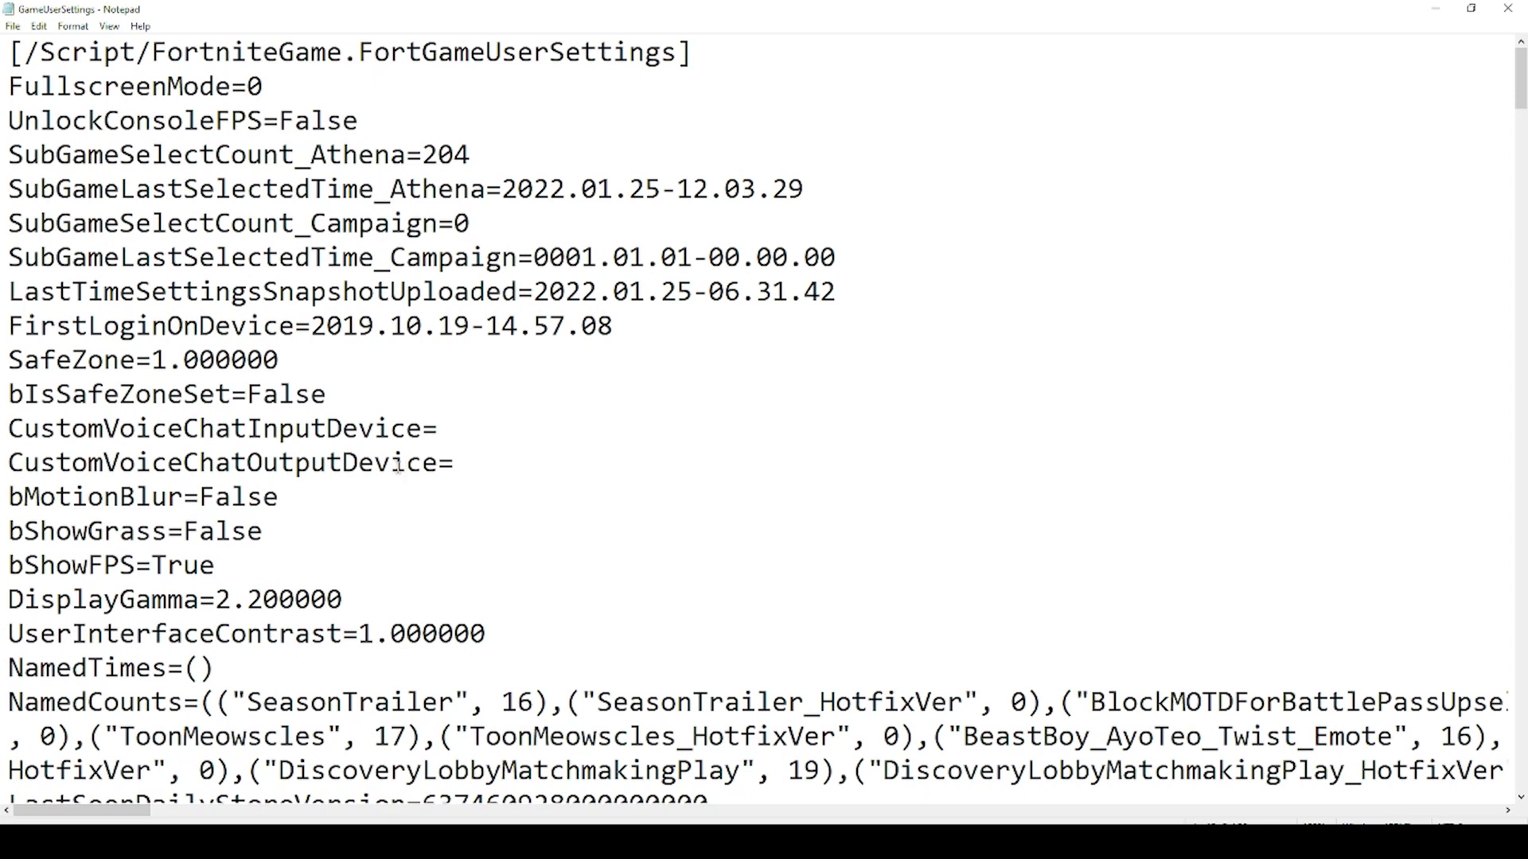
drag(185, 531, 216, 531)
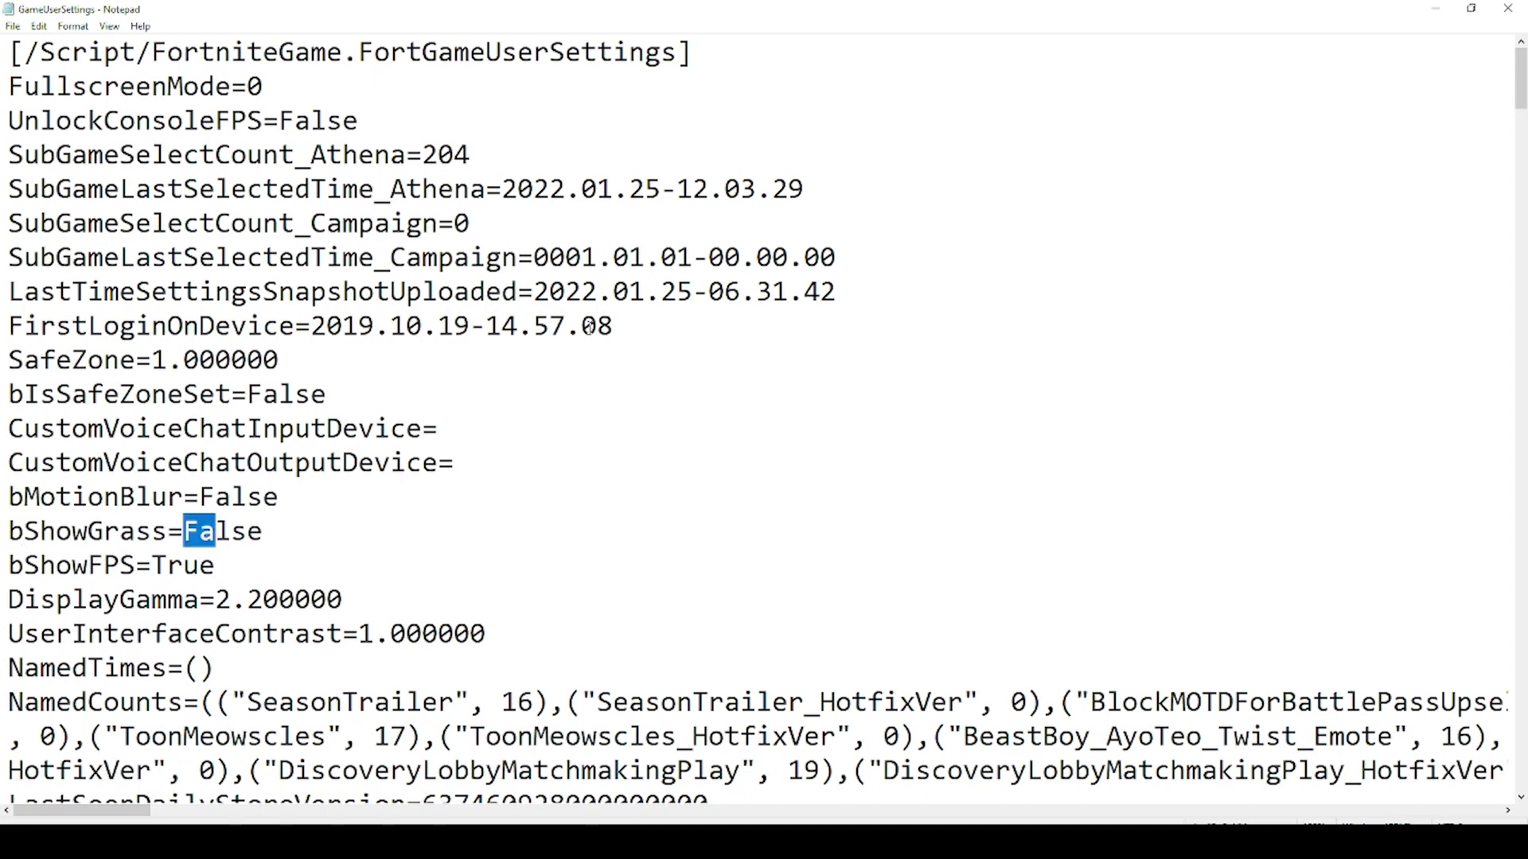
drag(1518, 79, 1446, 634)
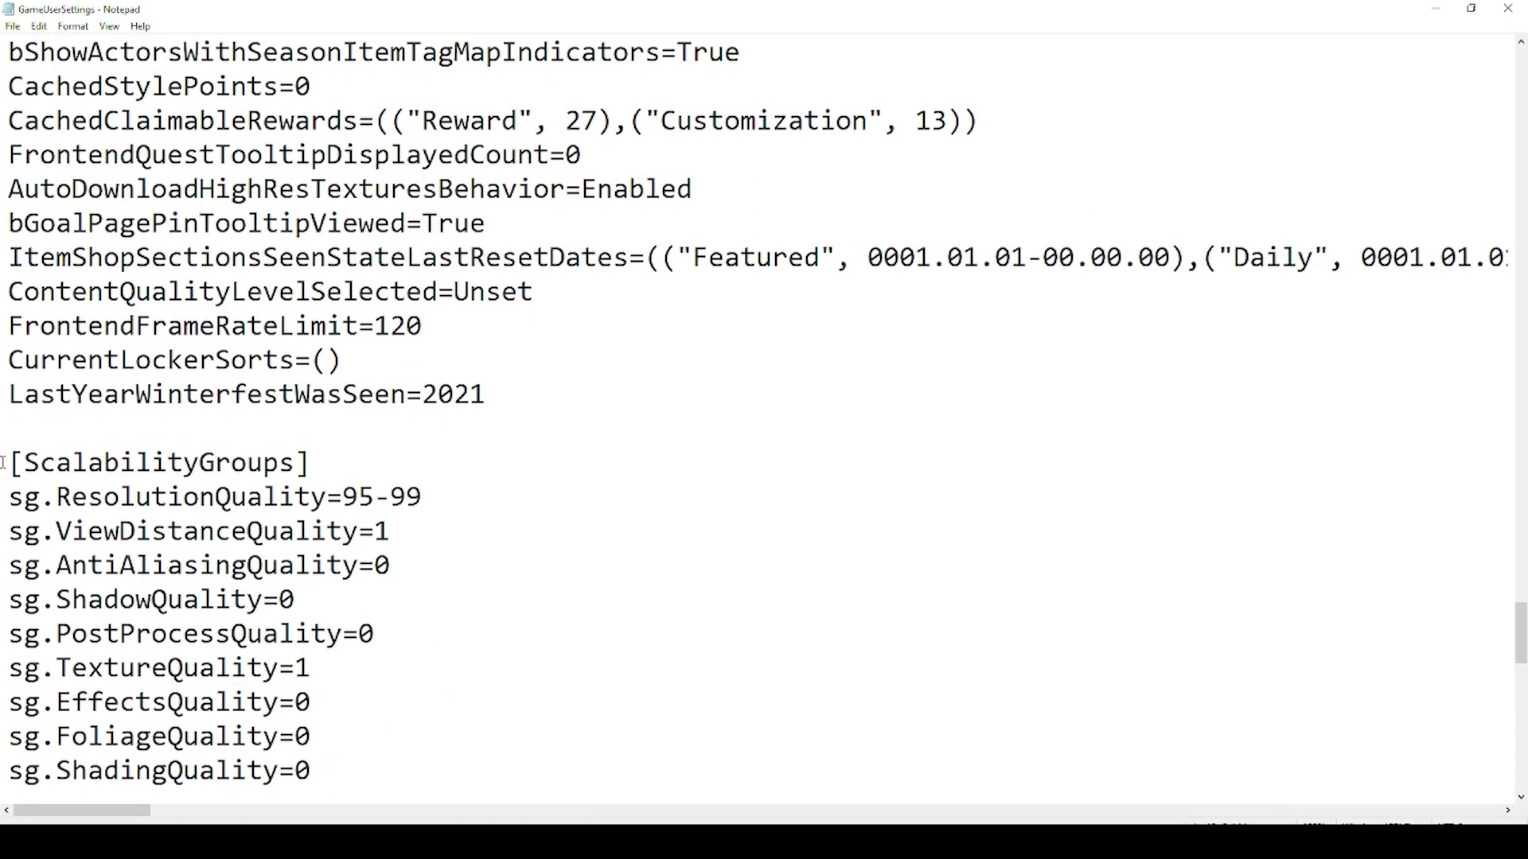
- Replace sg.ResolutionQuality's 95-99 value with 97
drag(10, 462, 326, 454)
click(16, 430)
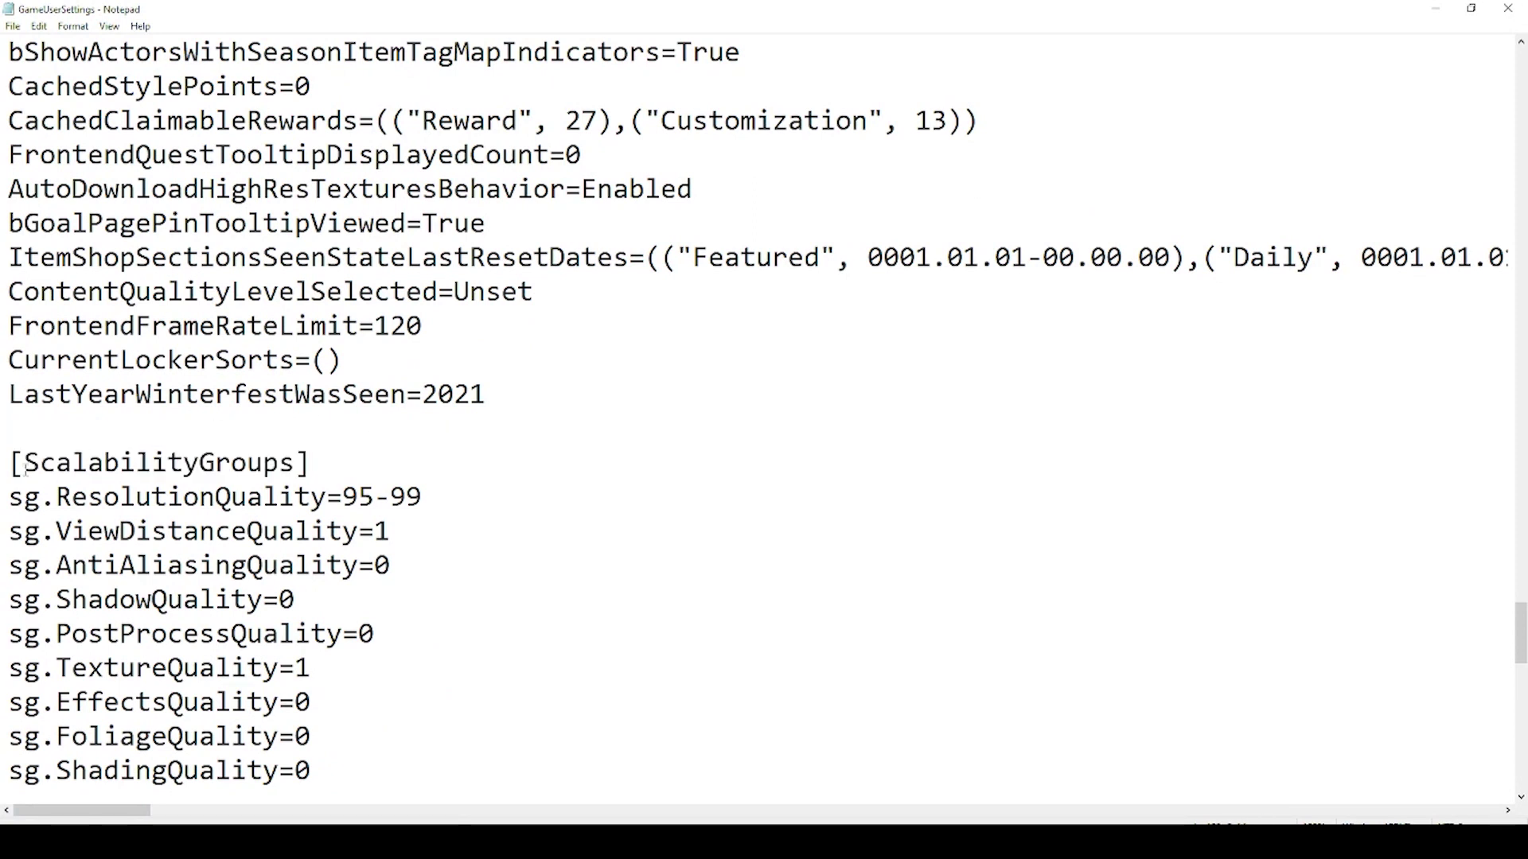
drag(10, 497, 423, 497)
click(342, 497)
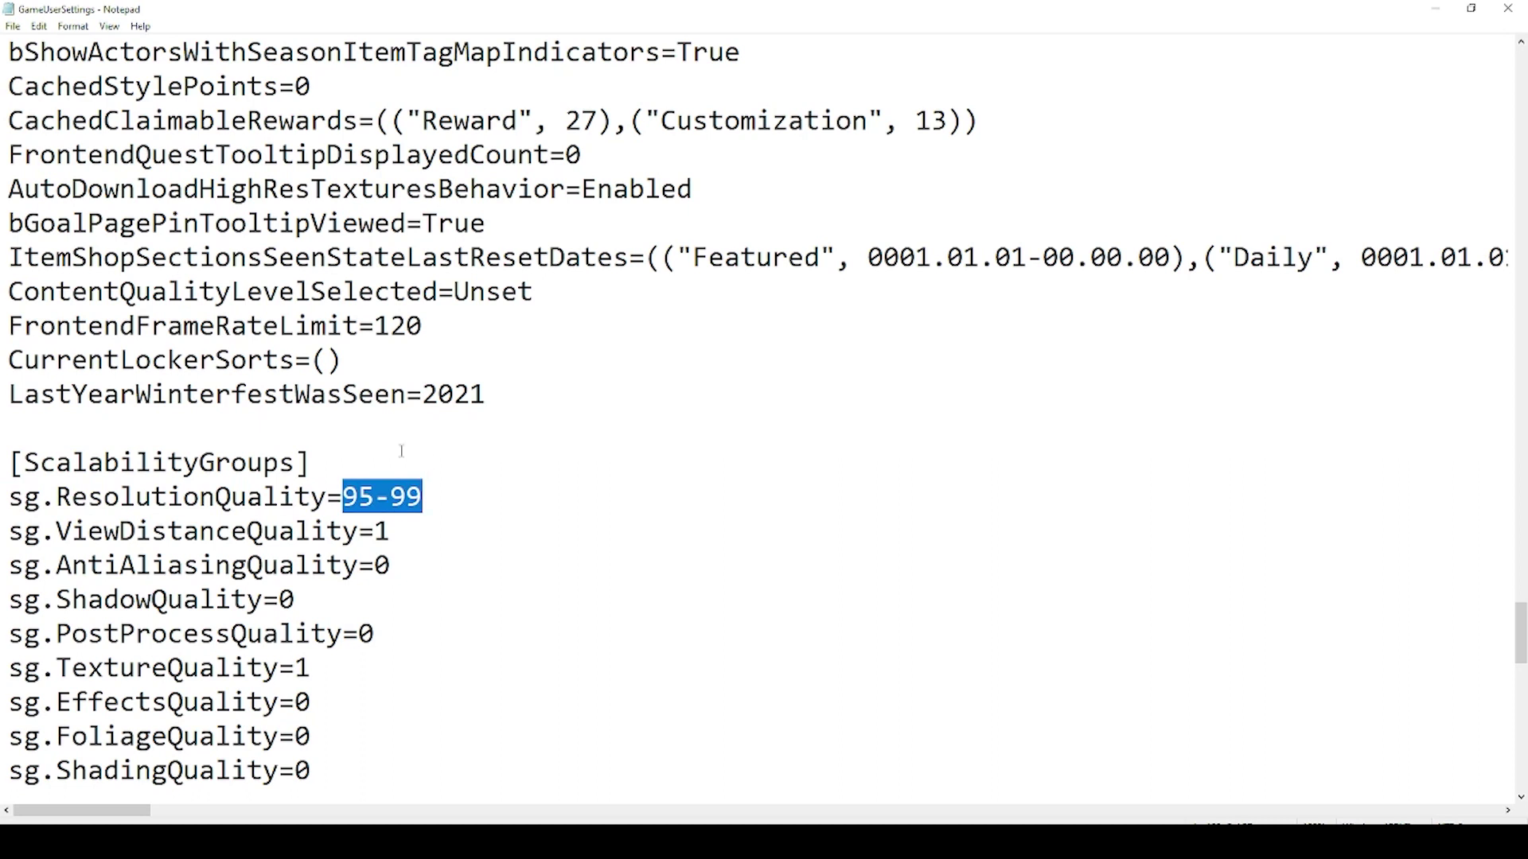
click(407, 495)
drag(342, 496, 423, 496)
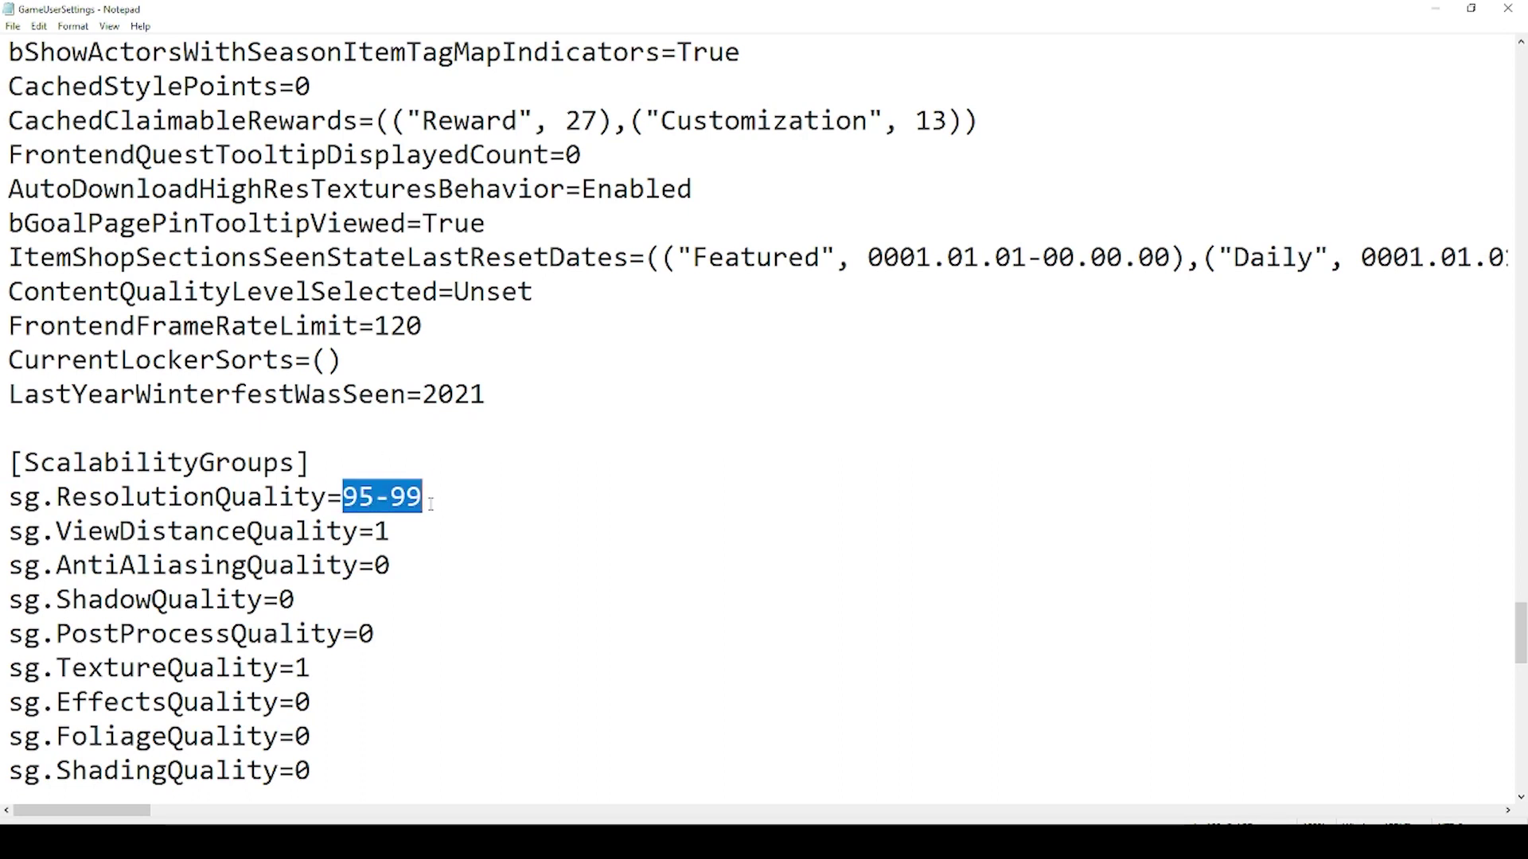
text(97)
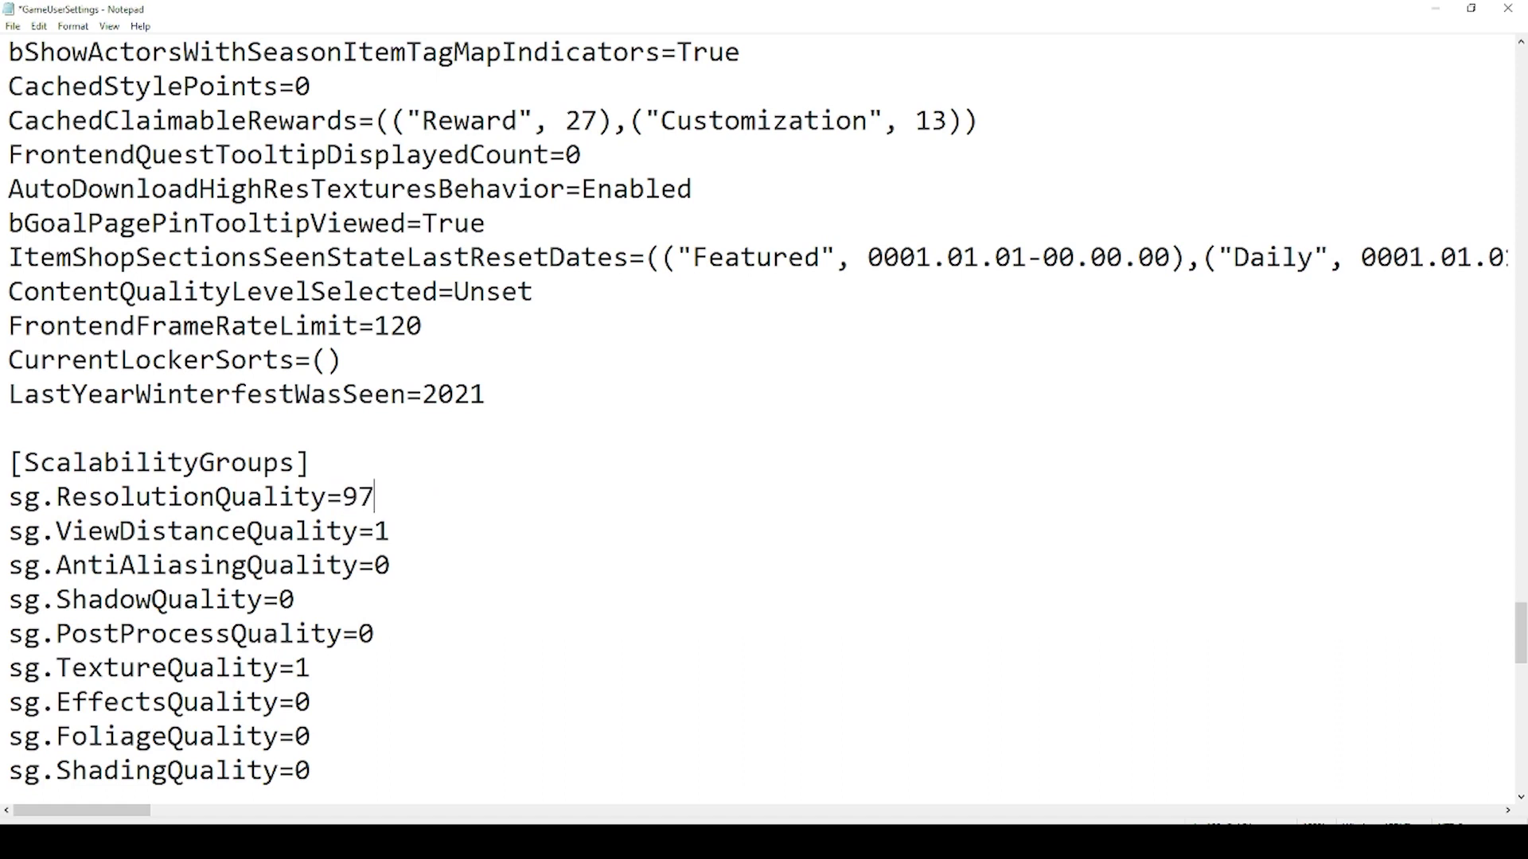
- Review the other ScalabilityGroups quality lines (ViewDistance, Texture, AntiAliasing to Shading) and reselect 97
click(419, 522)
drag(326, 497, 382, 494)
drag(58, 531, 409, 518)
drag(40, 667, 330, 670)
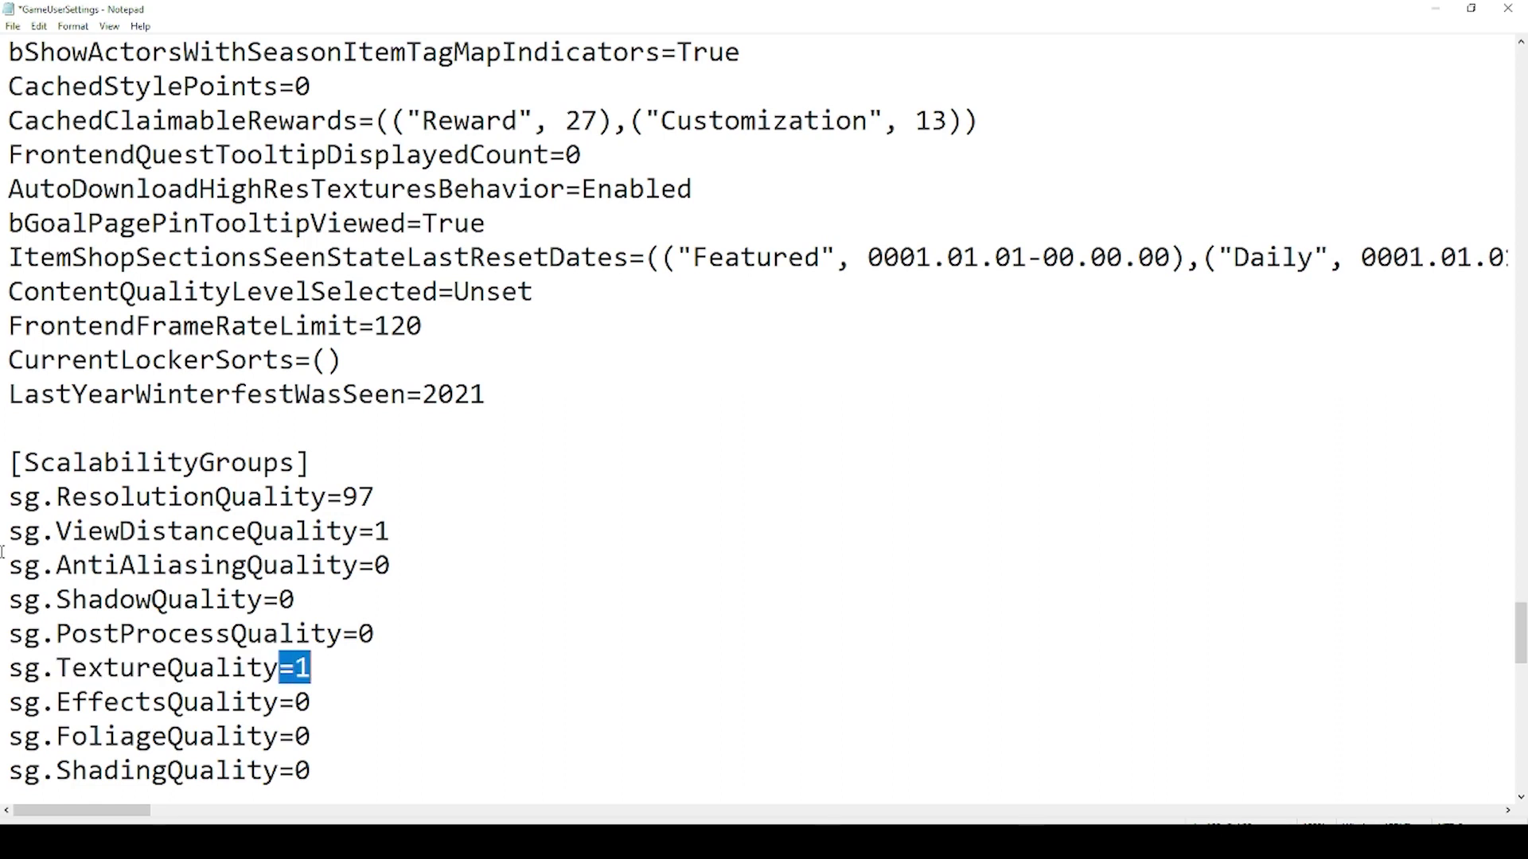
drag(10, 565, 408, 783)
click(613, 492)
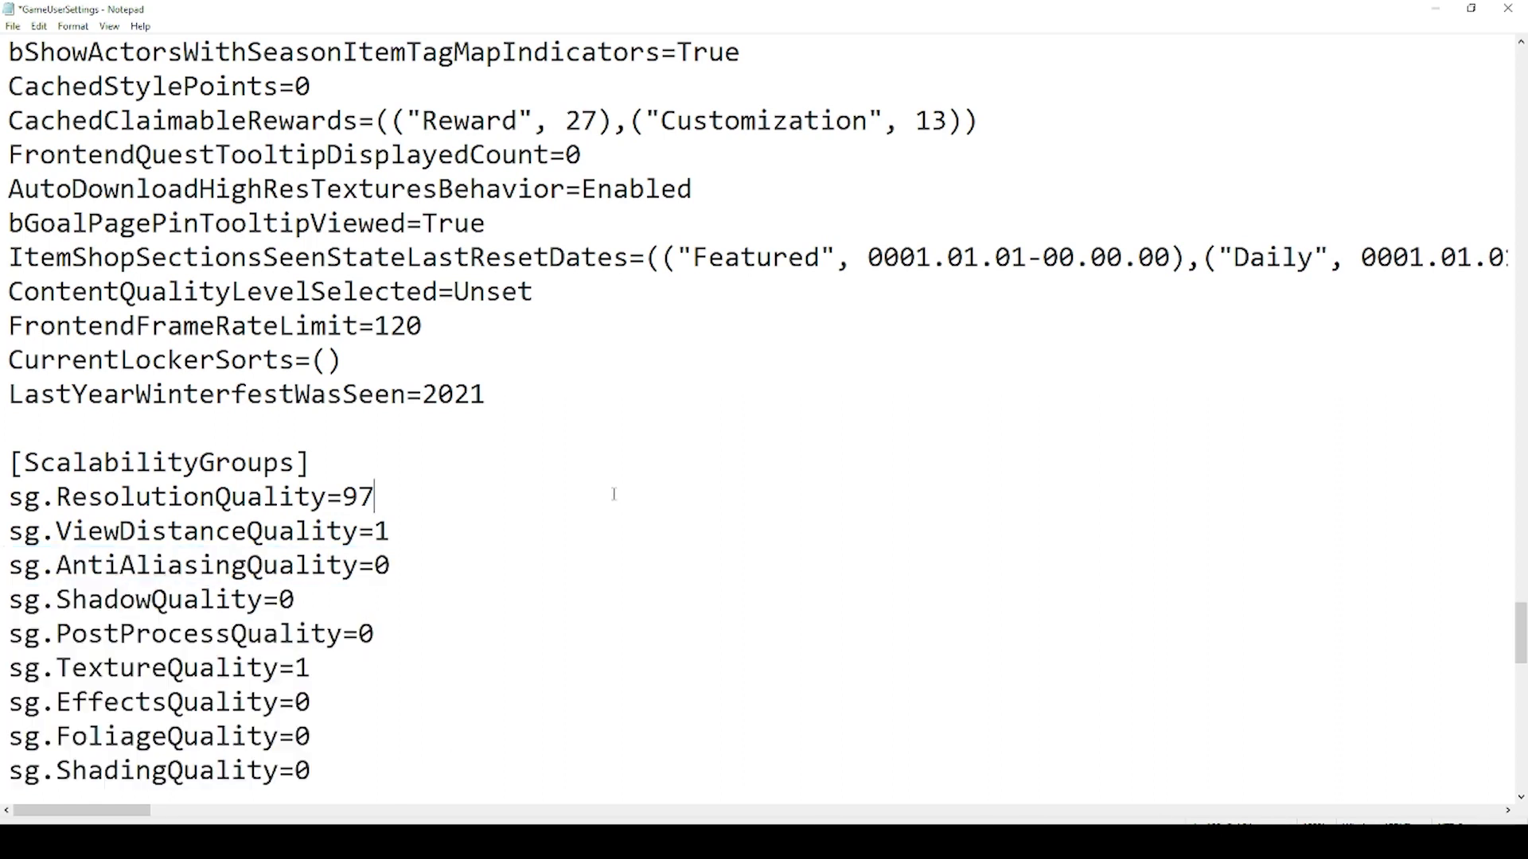
scroll(614, 494, down, 1)
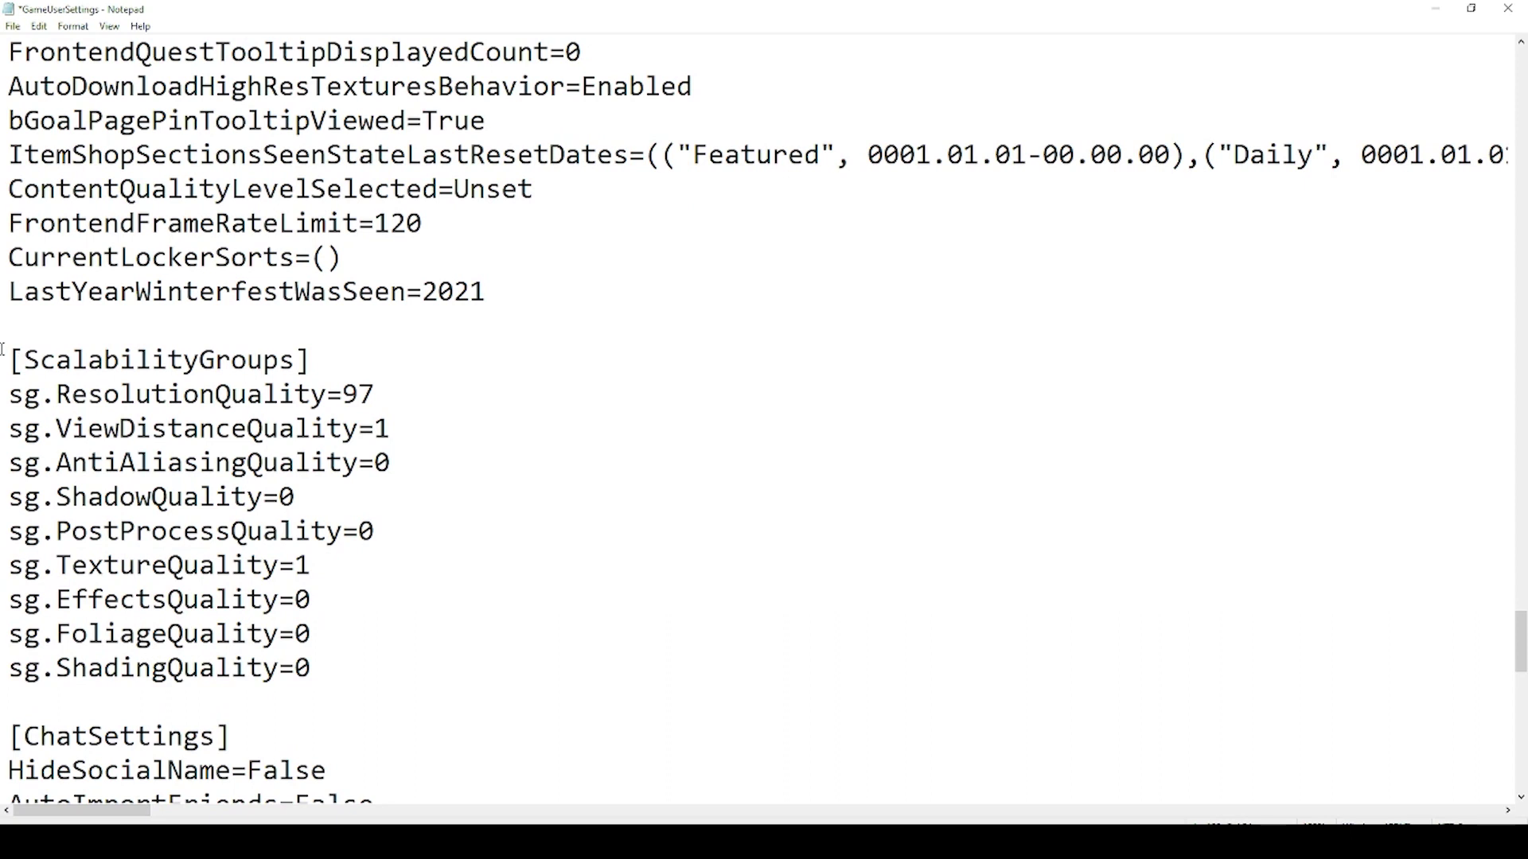
drag(9, 360, 375, 344)
drag(3, 388, 416, 665)
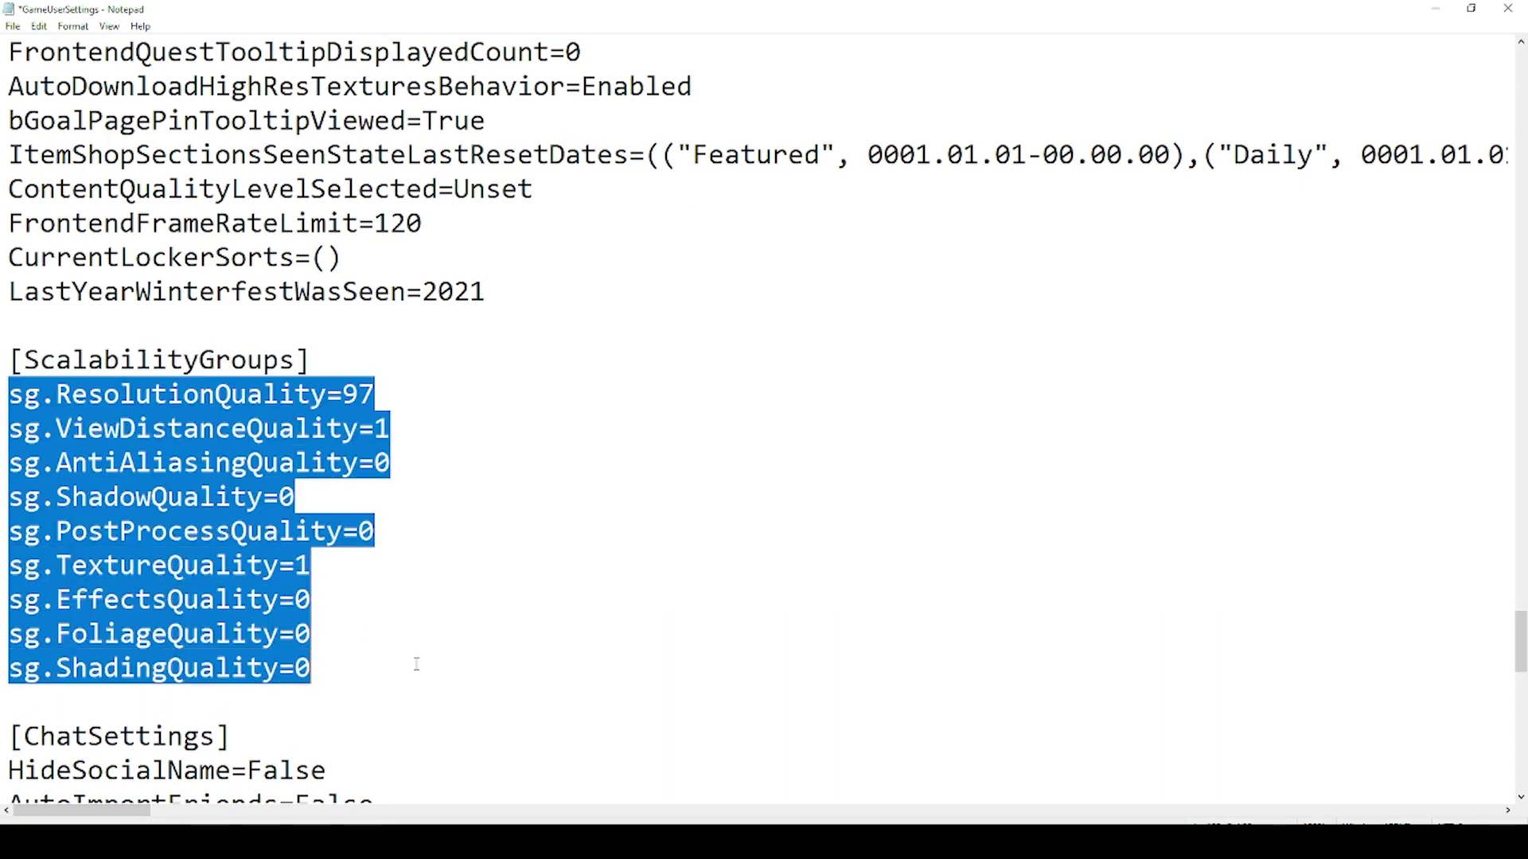
click(512, 611)
double_click(363, 392)
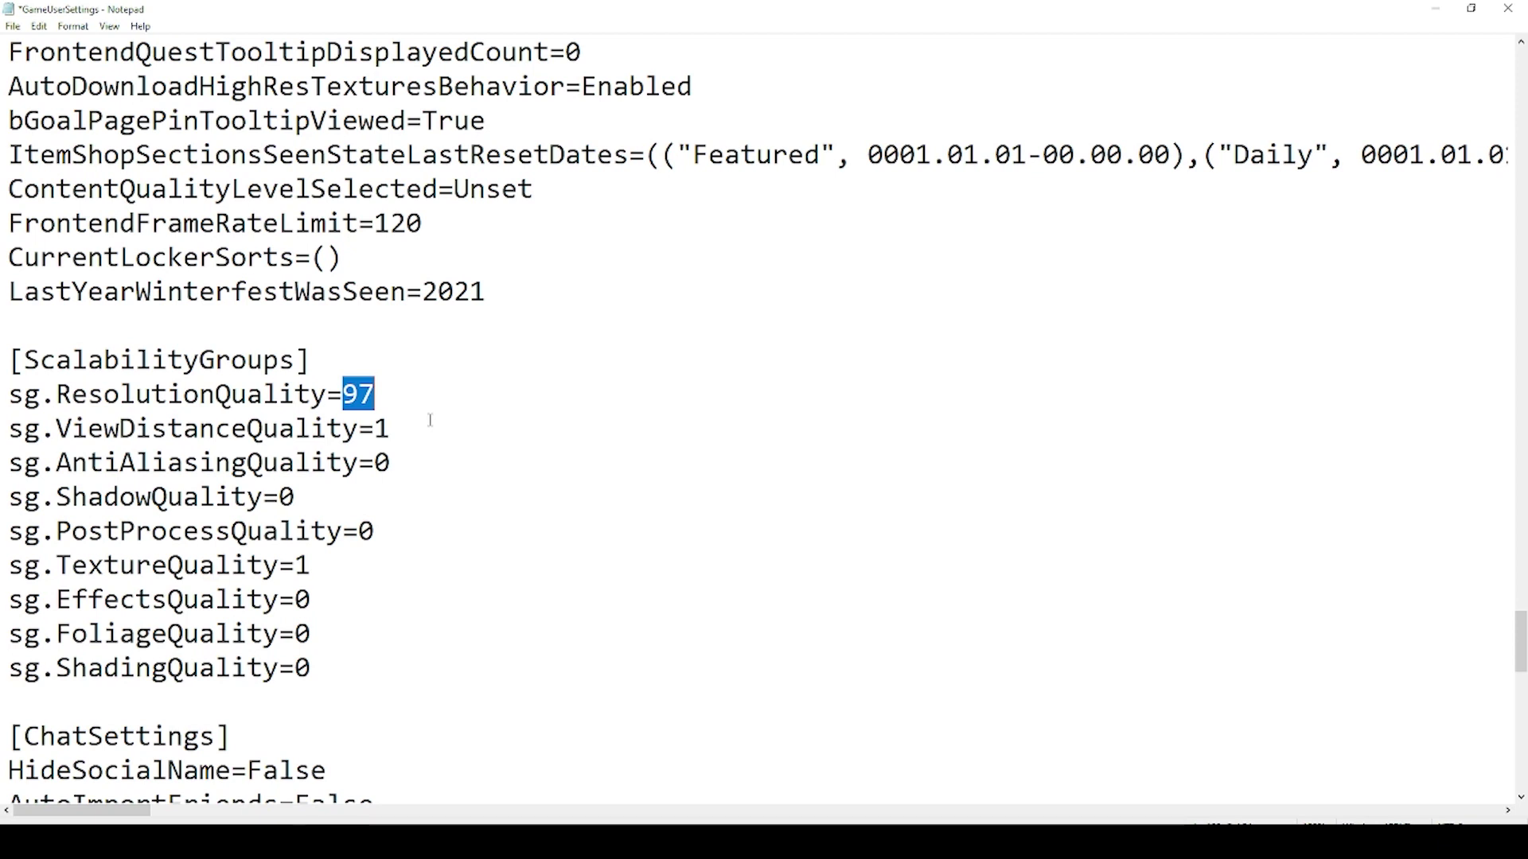
key(Left)
scroll(418, 333, down, 8)
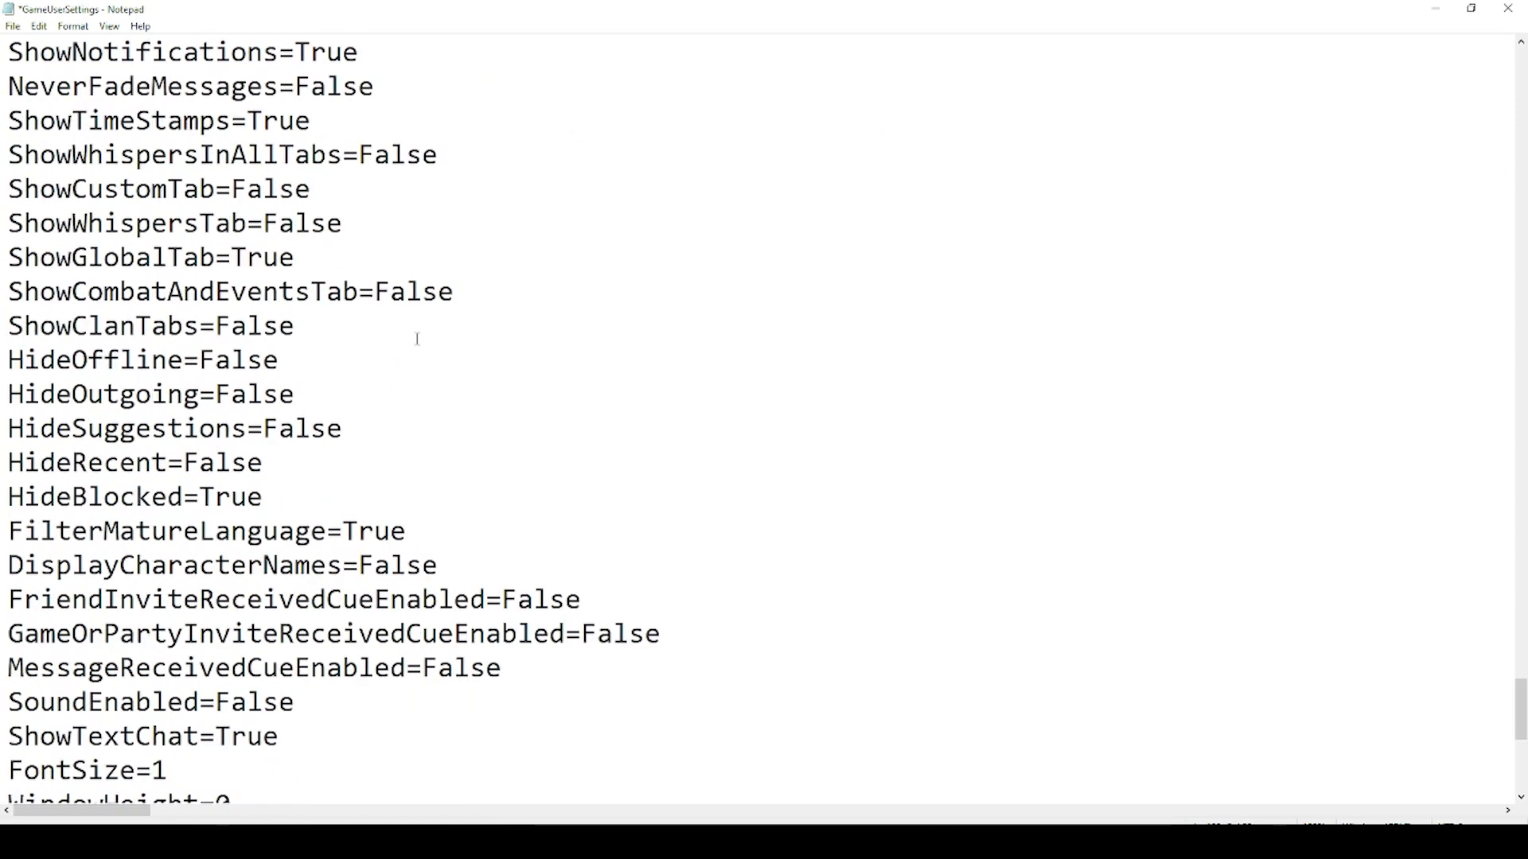
- Confirm bUseD3D12InGame, bPreferD3D12InGame and ray tracing are False under [D3DRHIPreference], then save
scroll(417, 339, down, 6)
drag(15, 398, 368, 399)
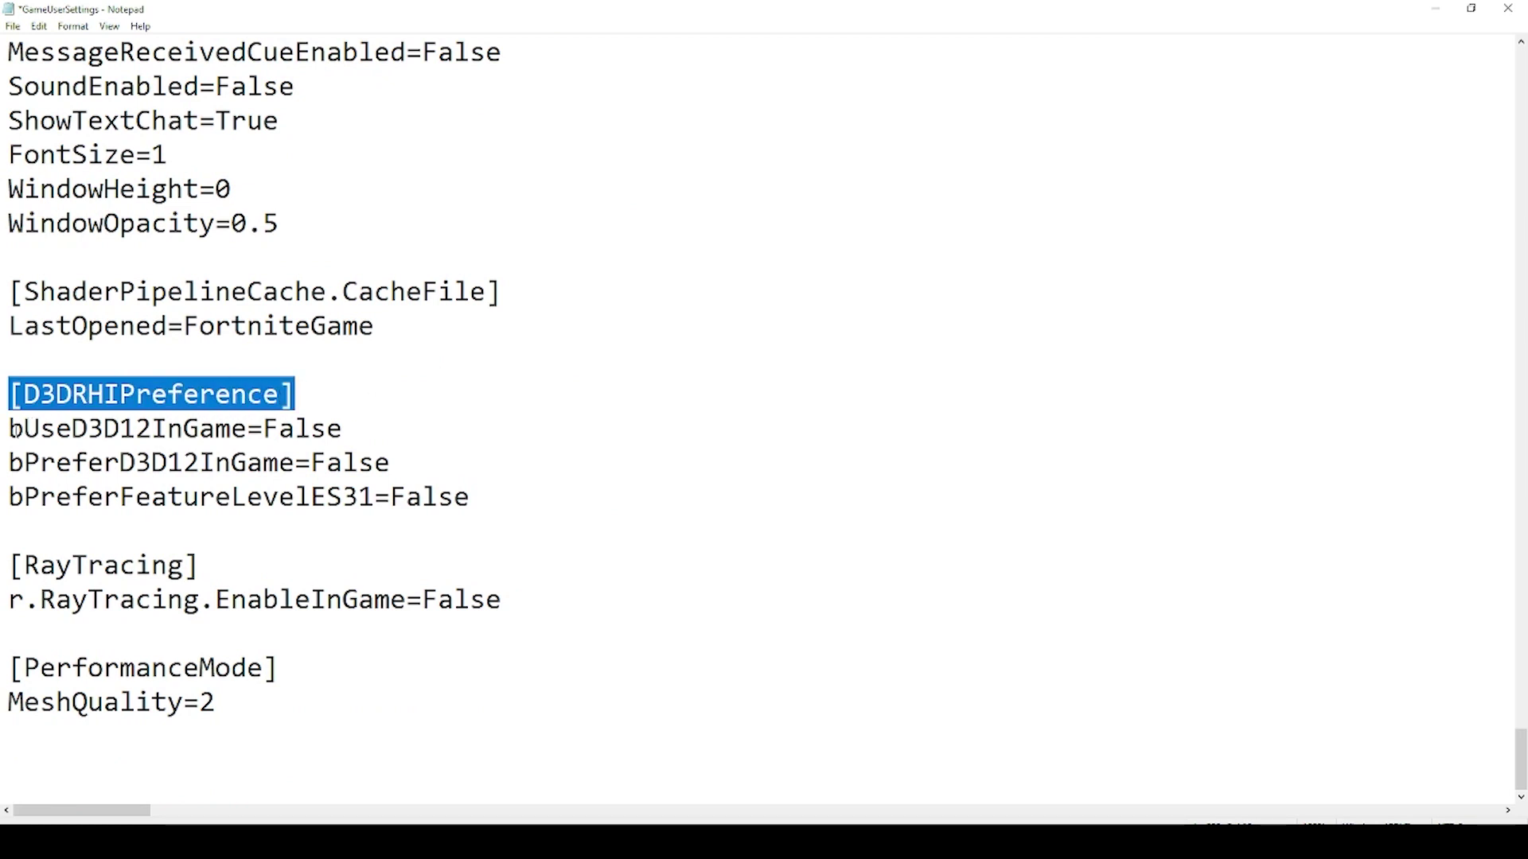
drag(11, 430, 284, 428)
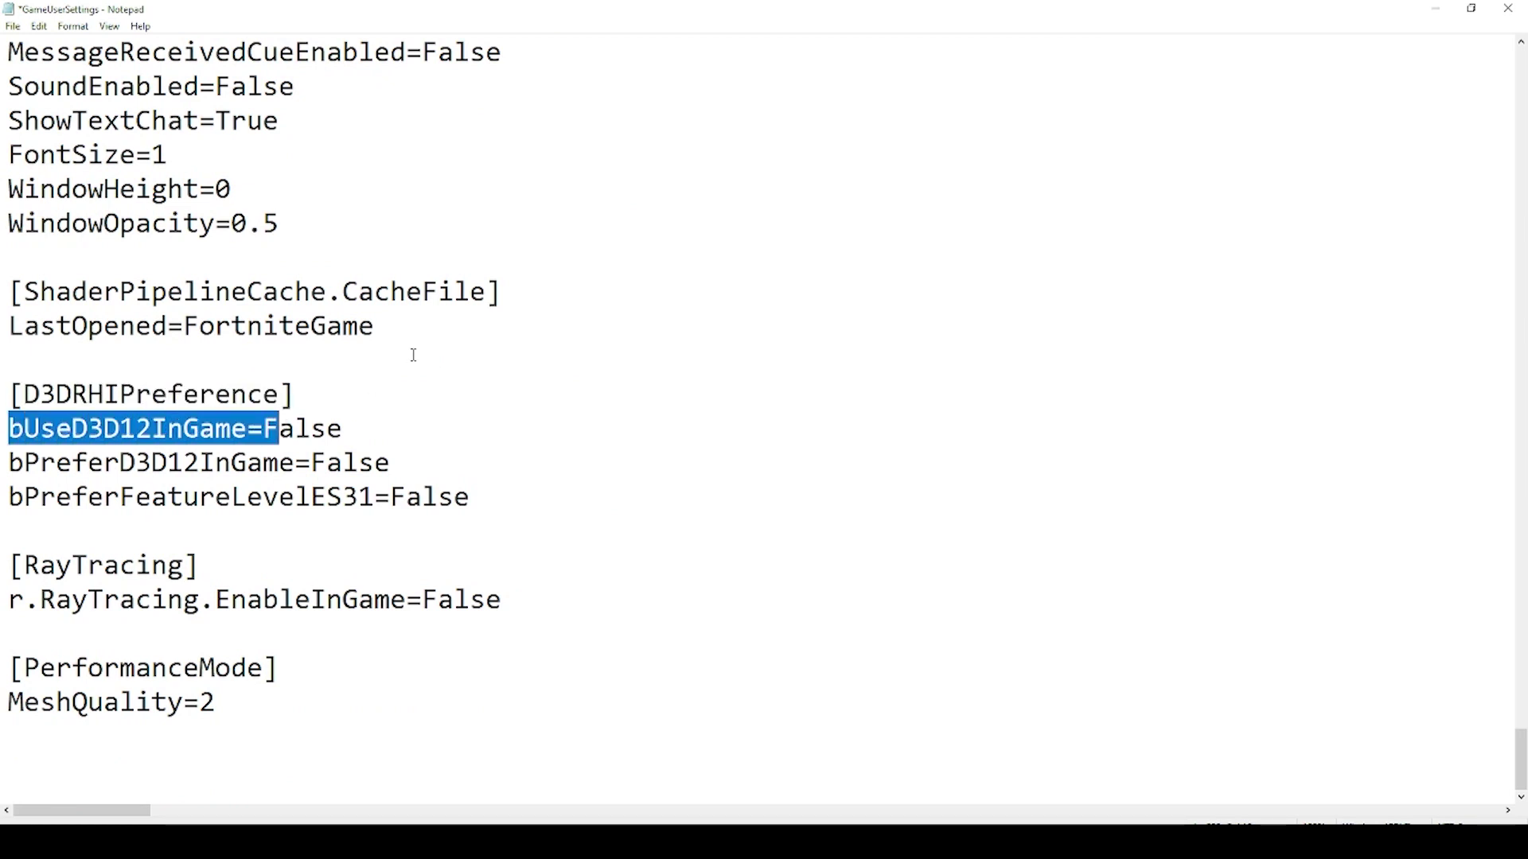
drag(263, 429, 385, 432)
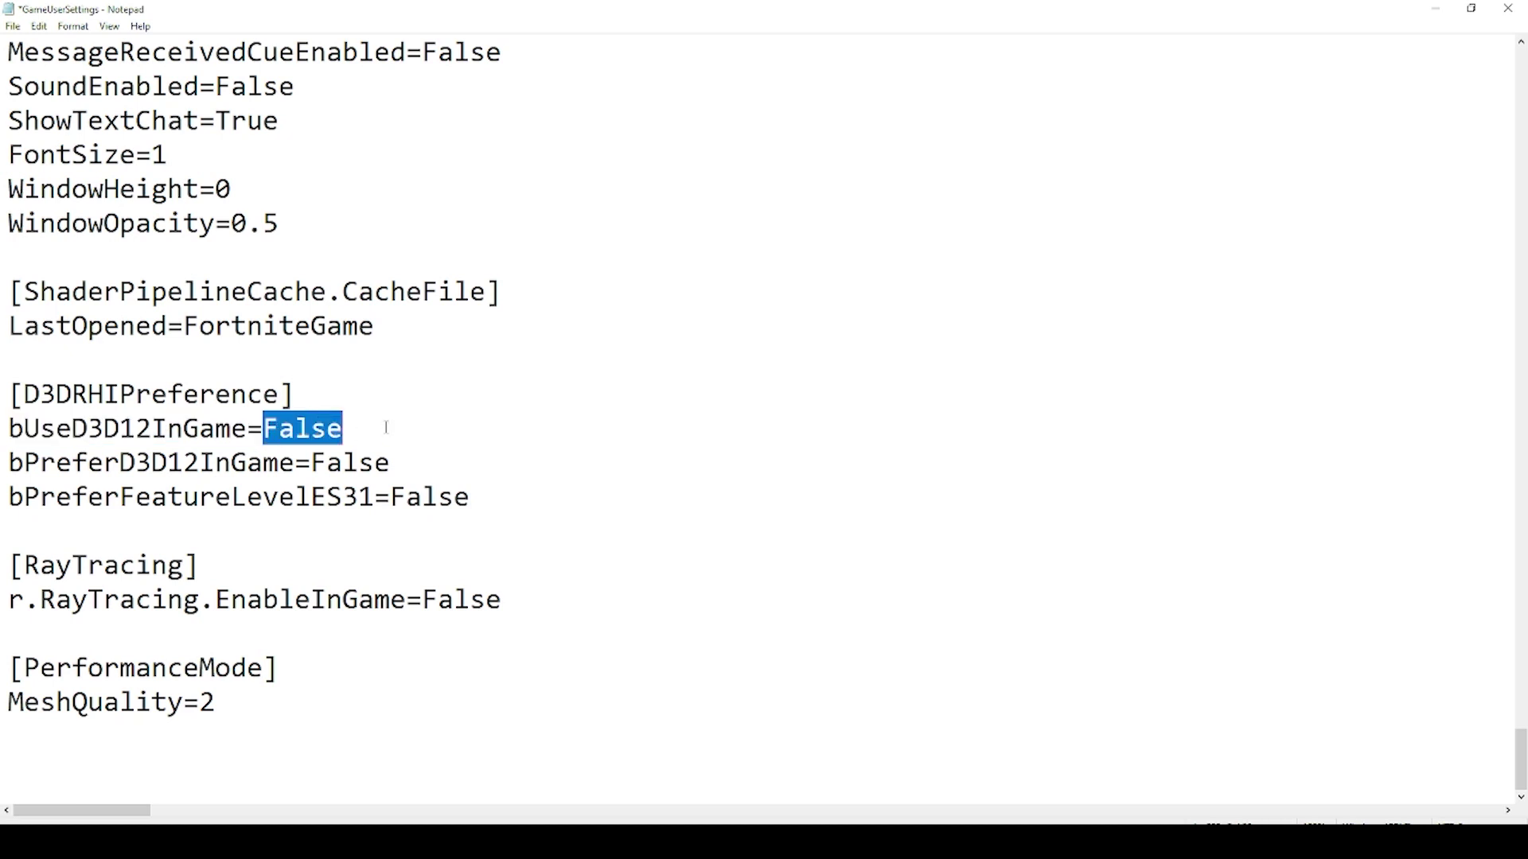
drag(4, 493, 325, 459)
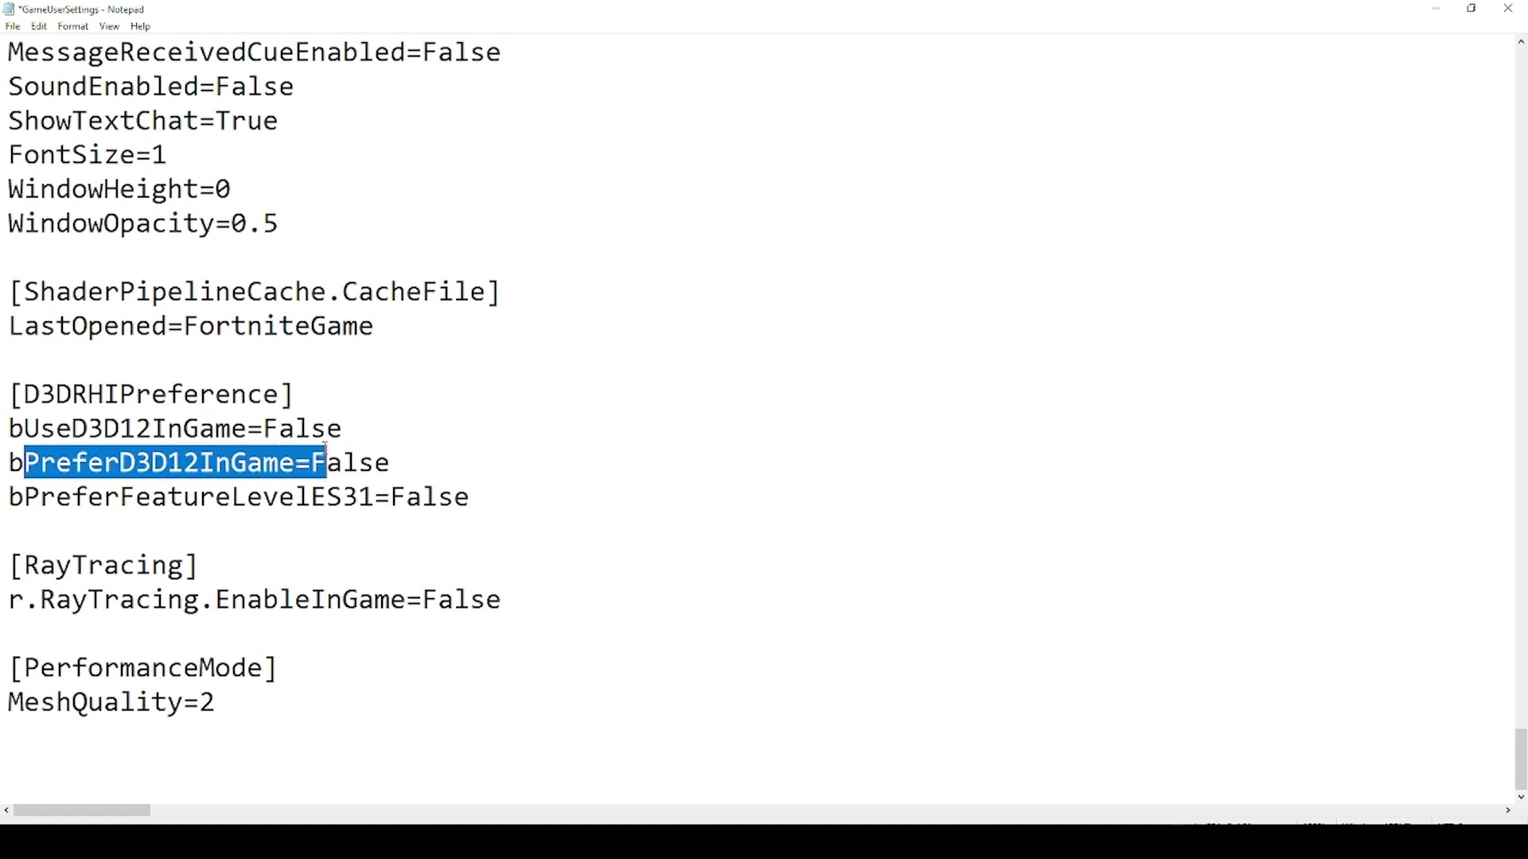
double_click(382, 463)
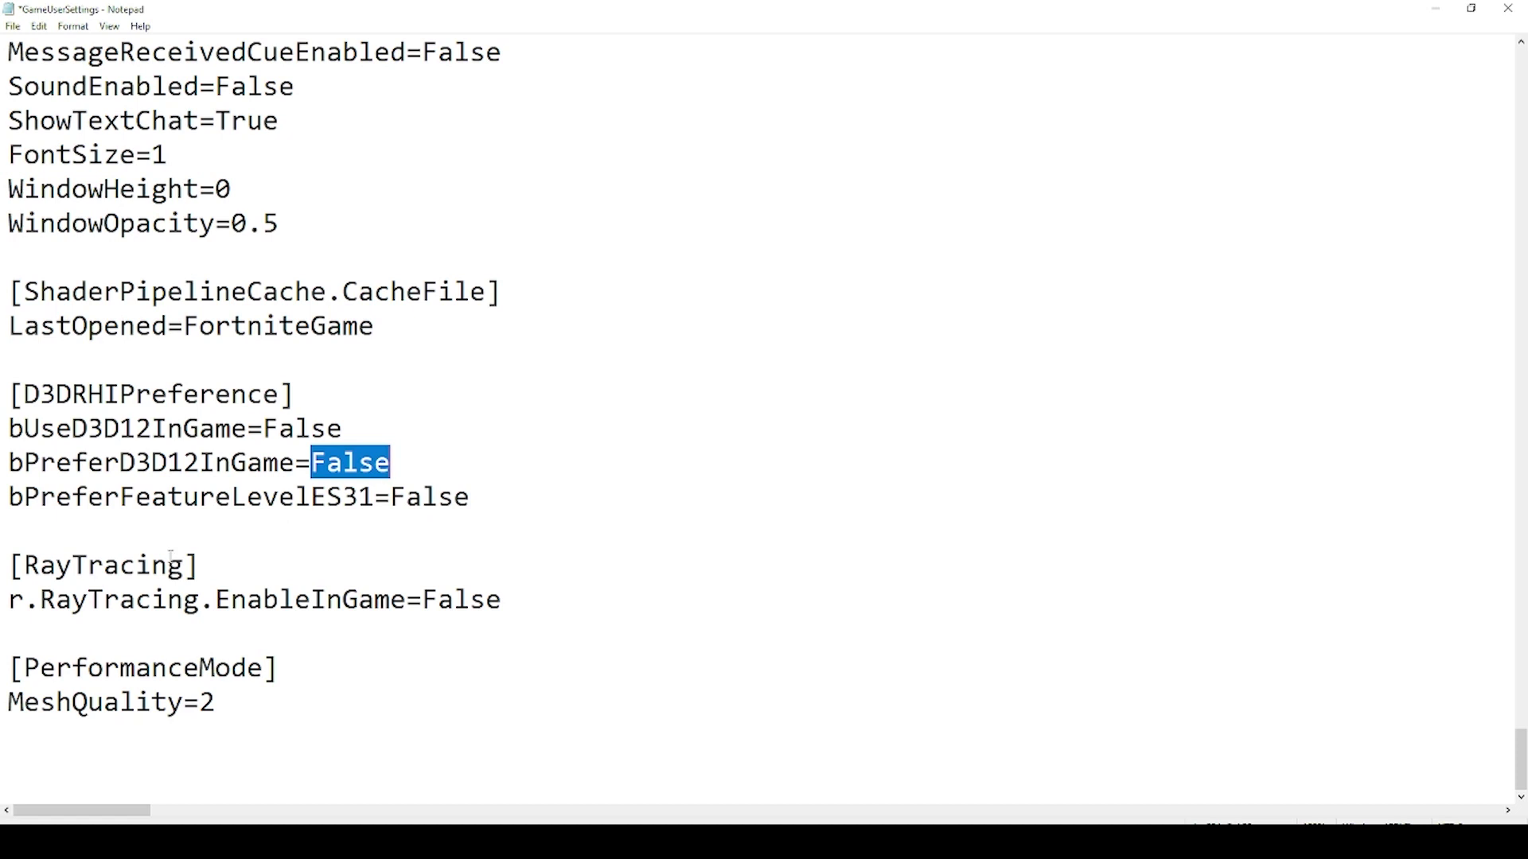
drag(25, 600, 552, 602)
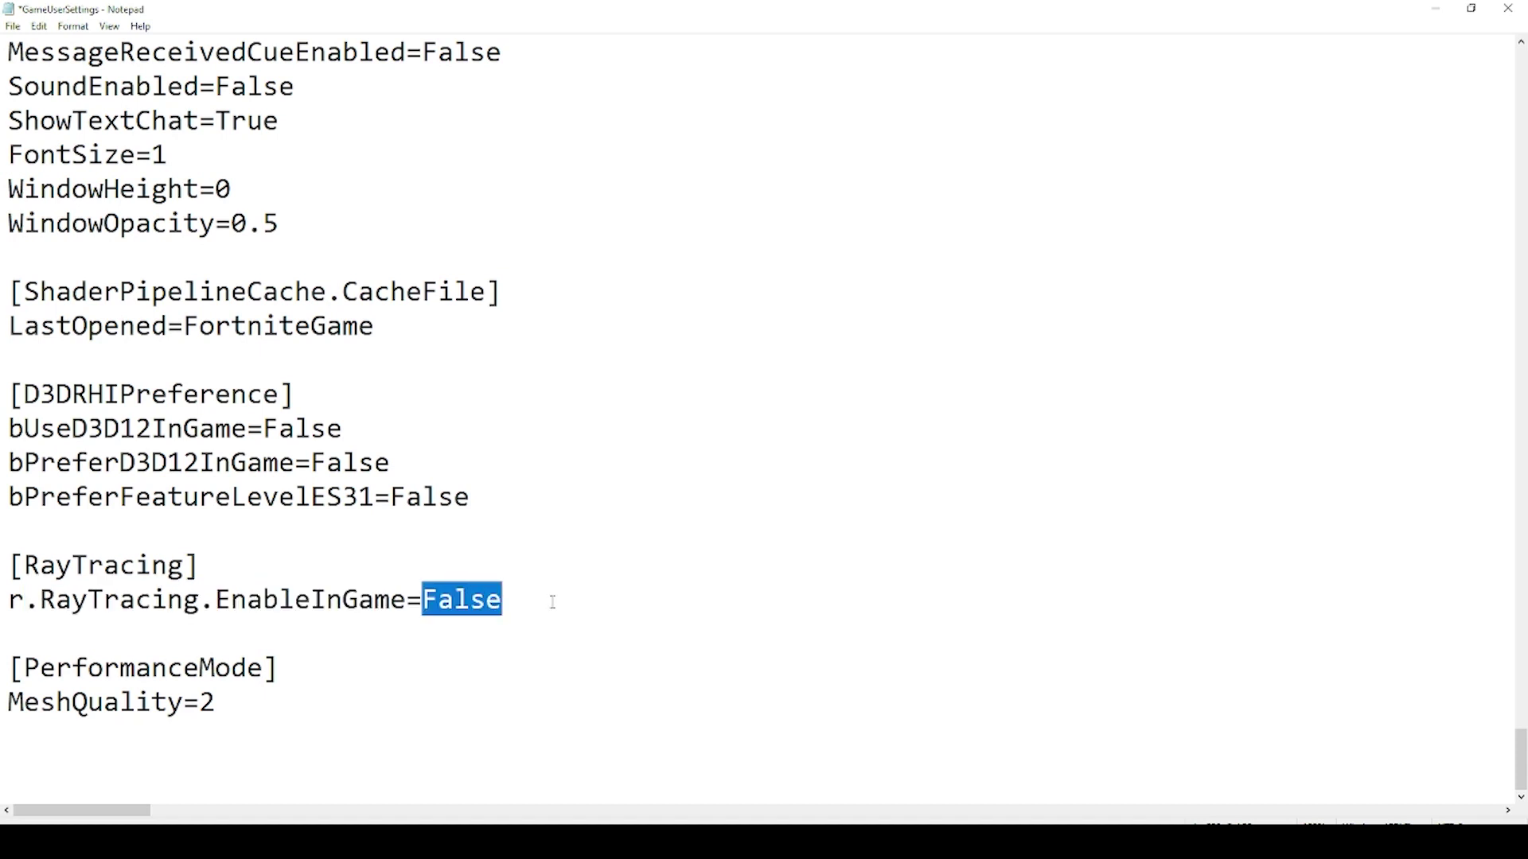
key(Right)
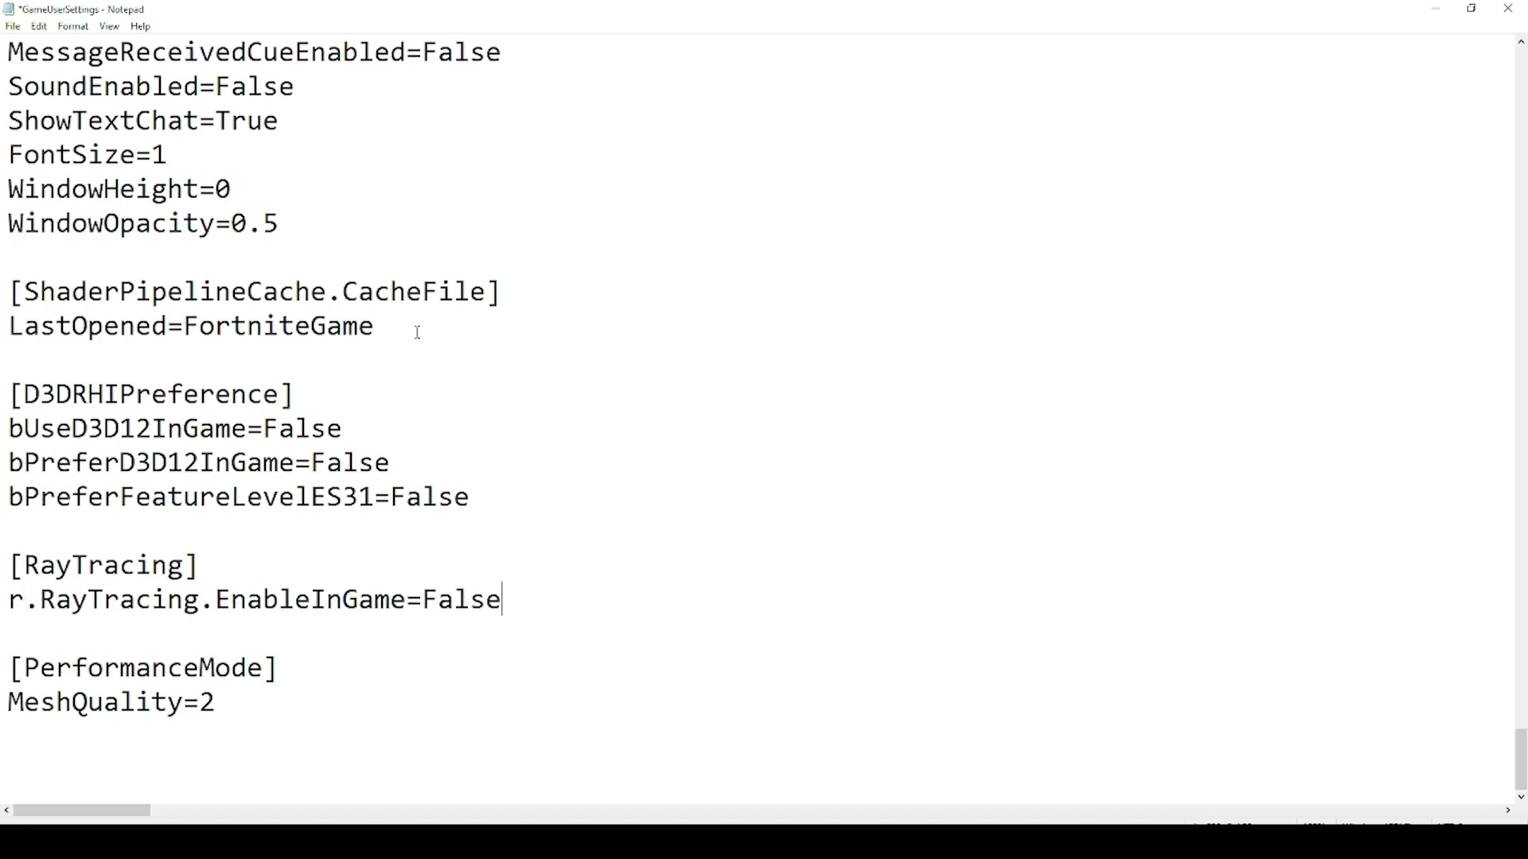
click(13, 26)
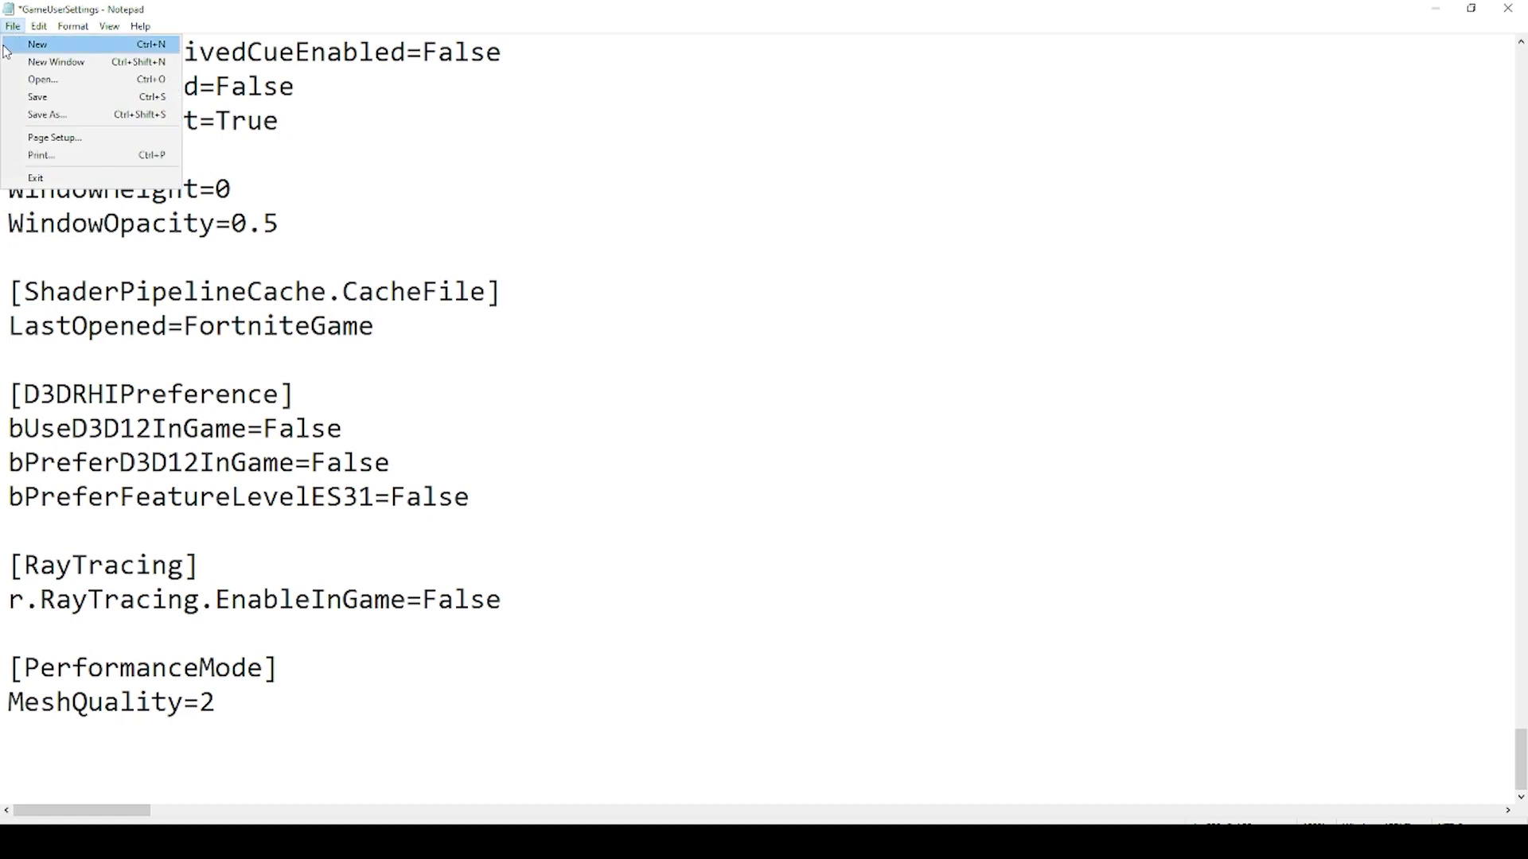
click(38, 97)
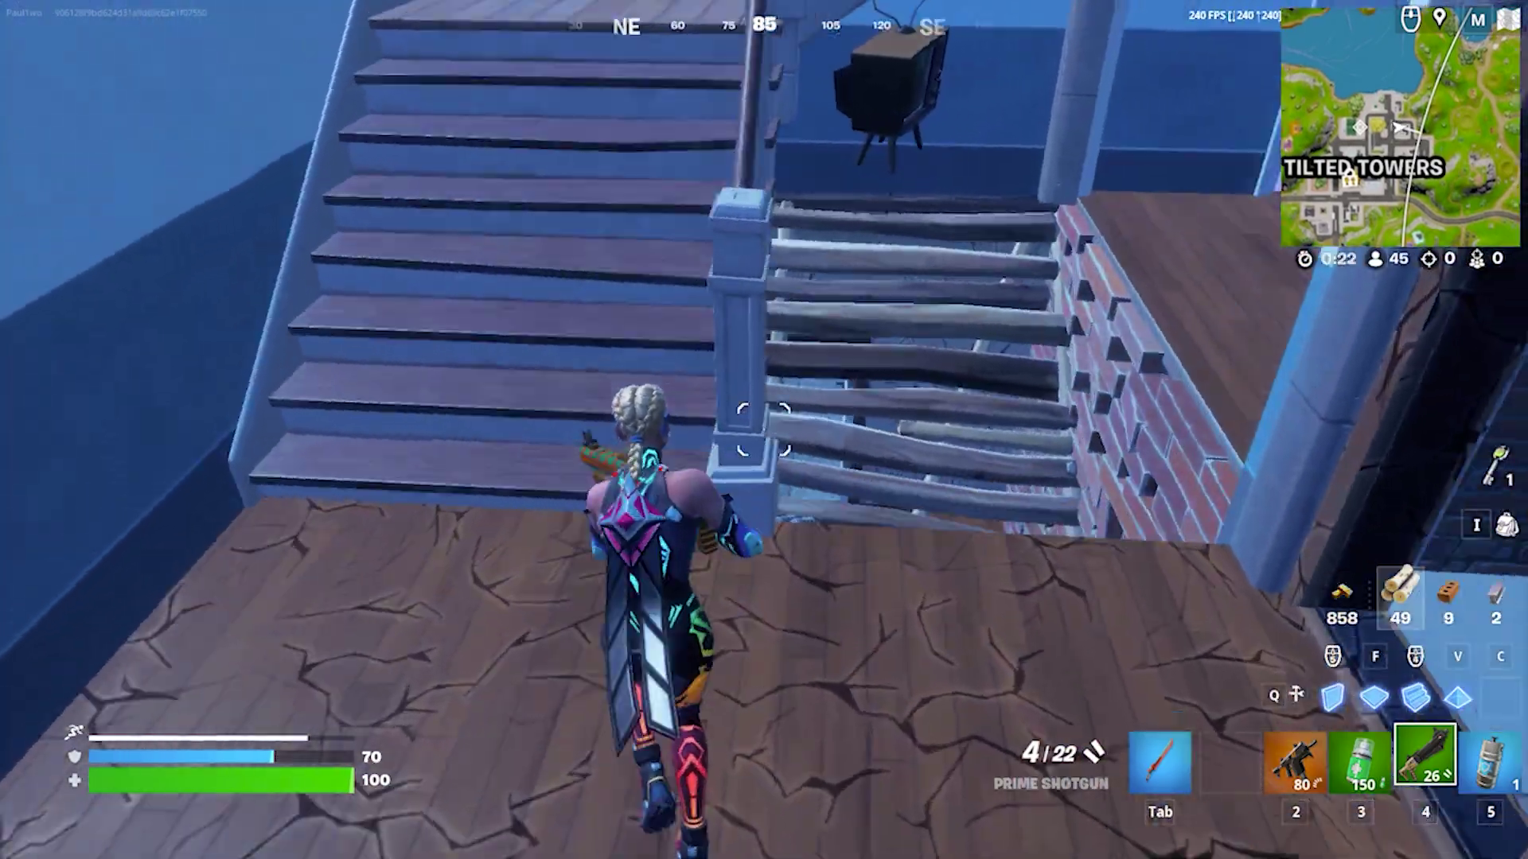
- Harvest wood from the stairs and brick from the walls, then re-arm the Prime Shotgun and move on
key(Tab)
click(764, 430)
click(764, 429)
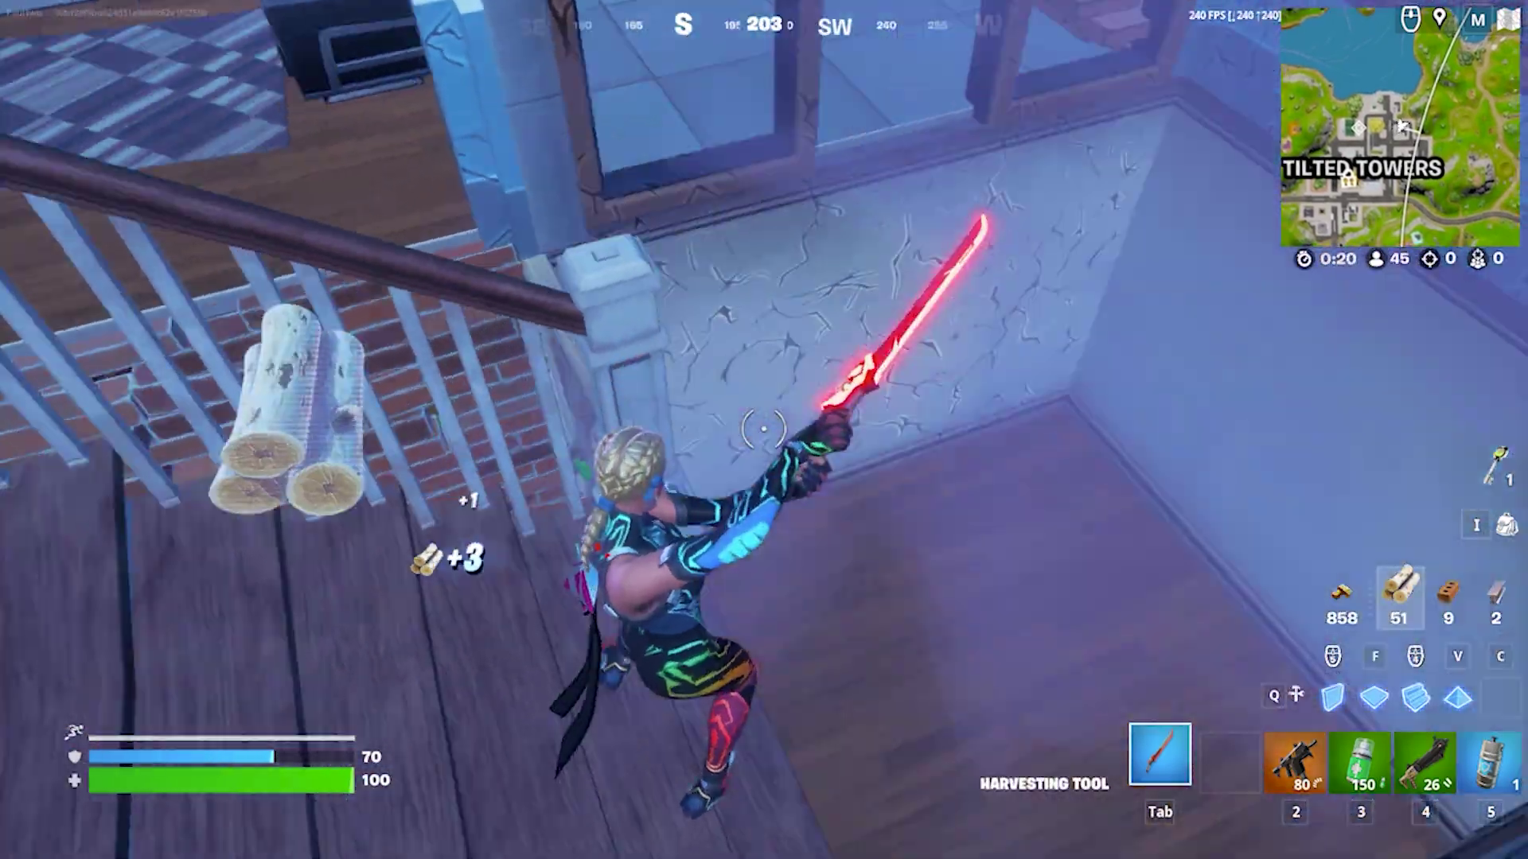
key(4)
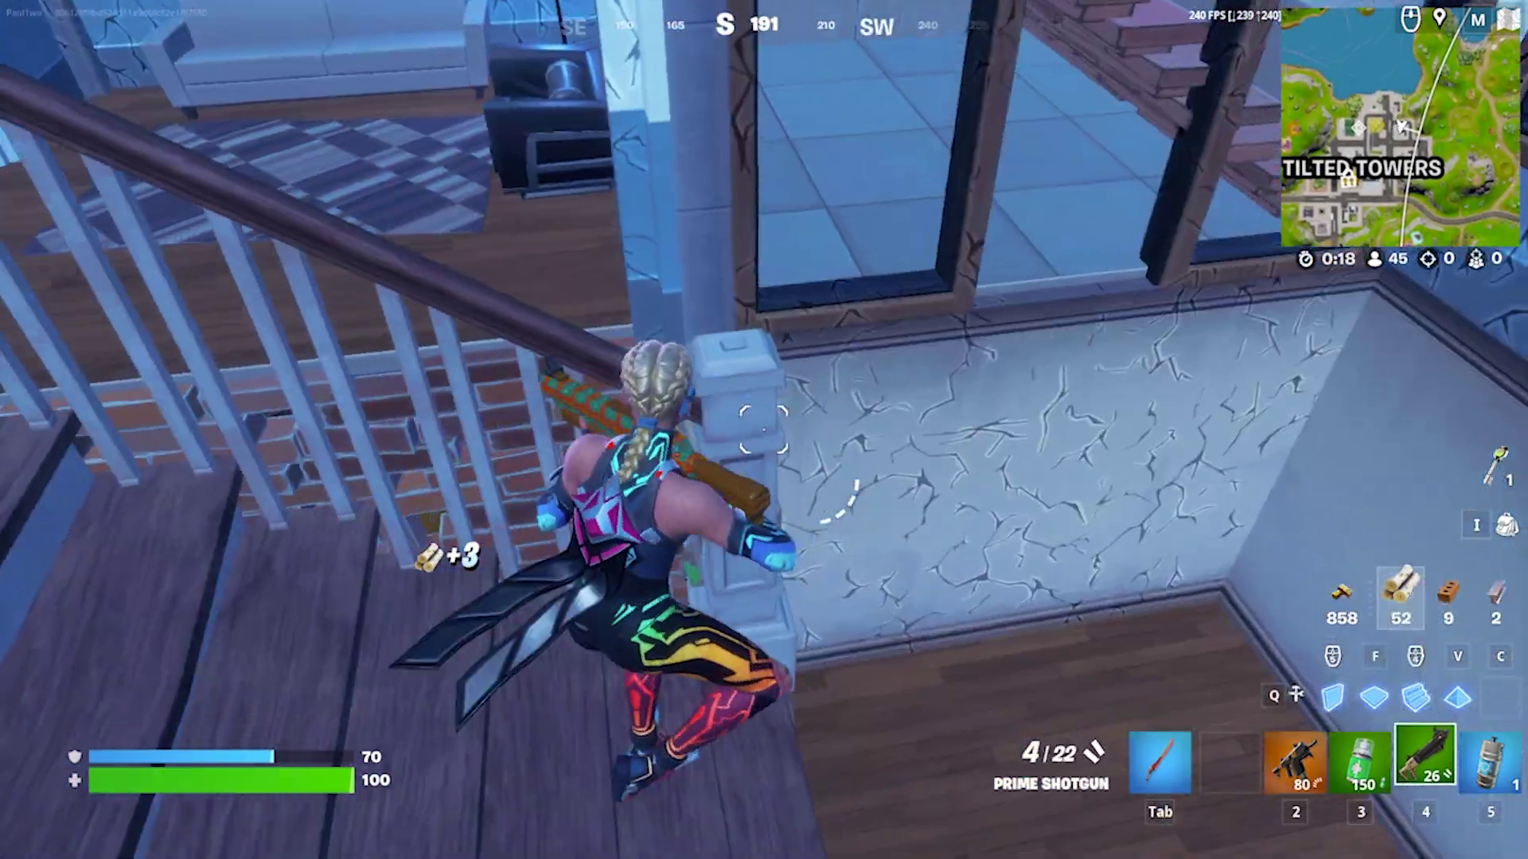
key(Tab)
click(764, 429)
click(763, 430)
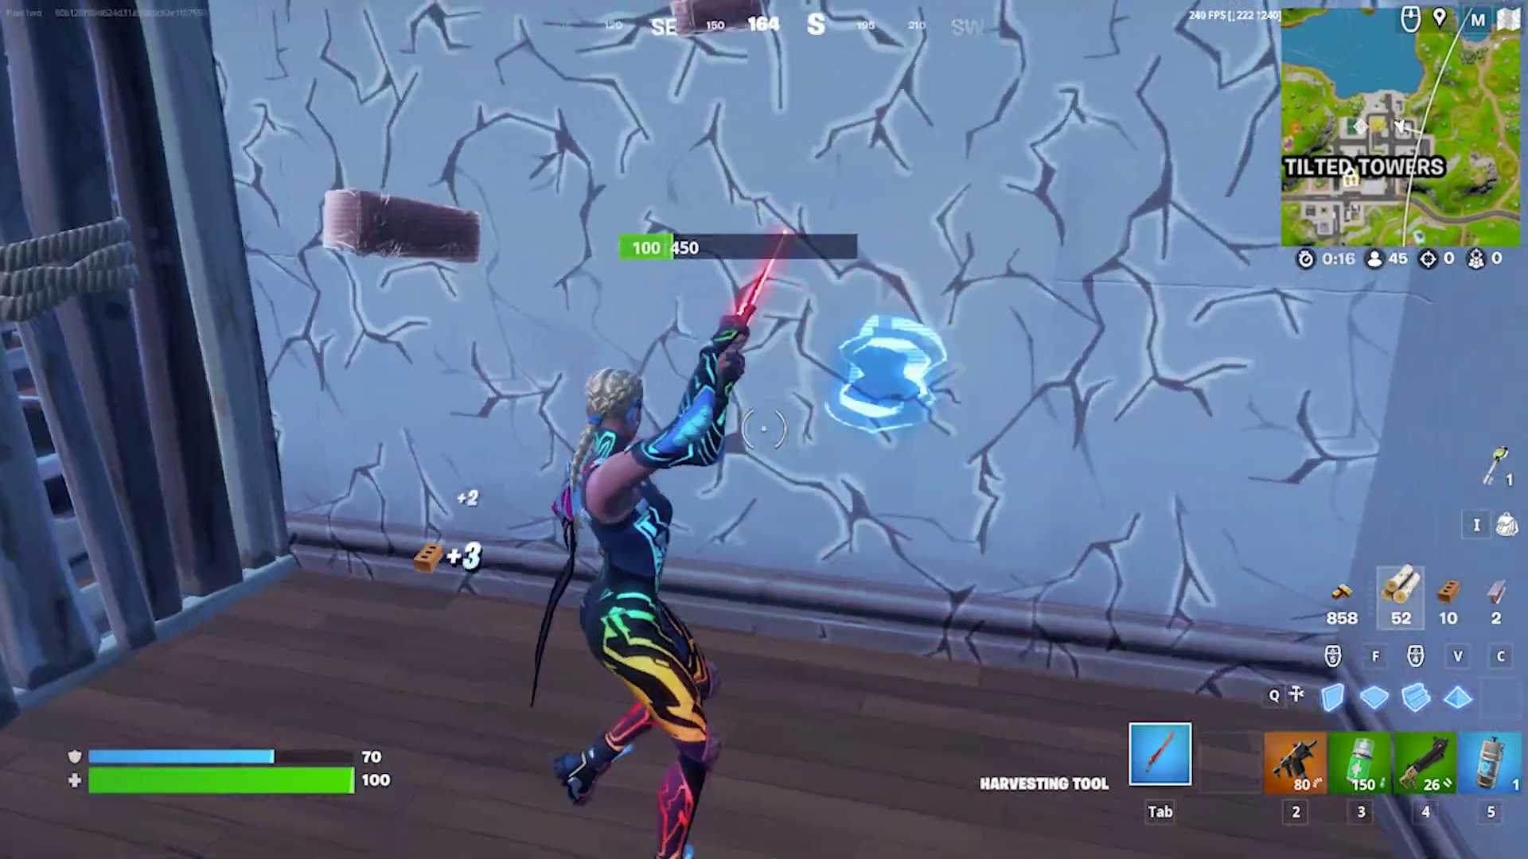
click(764, 429)
key(4)
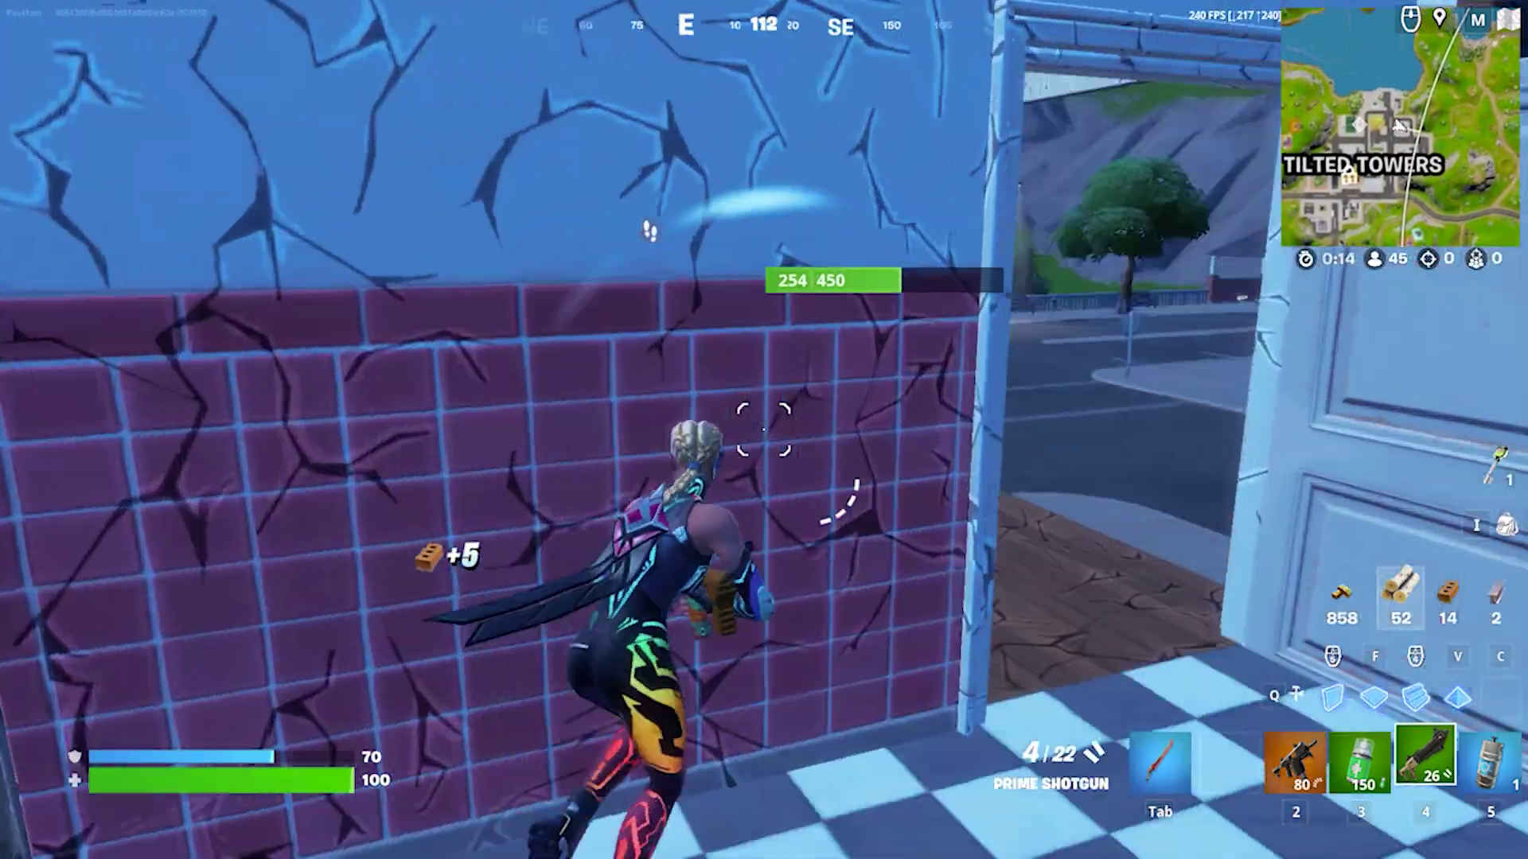
key(d)
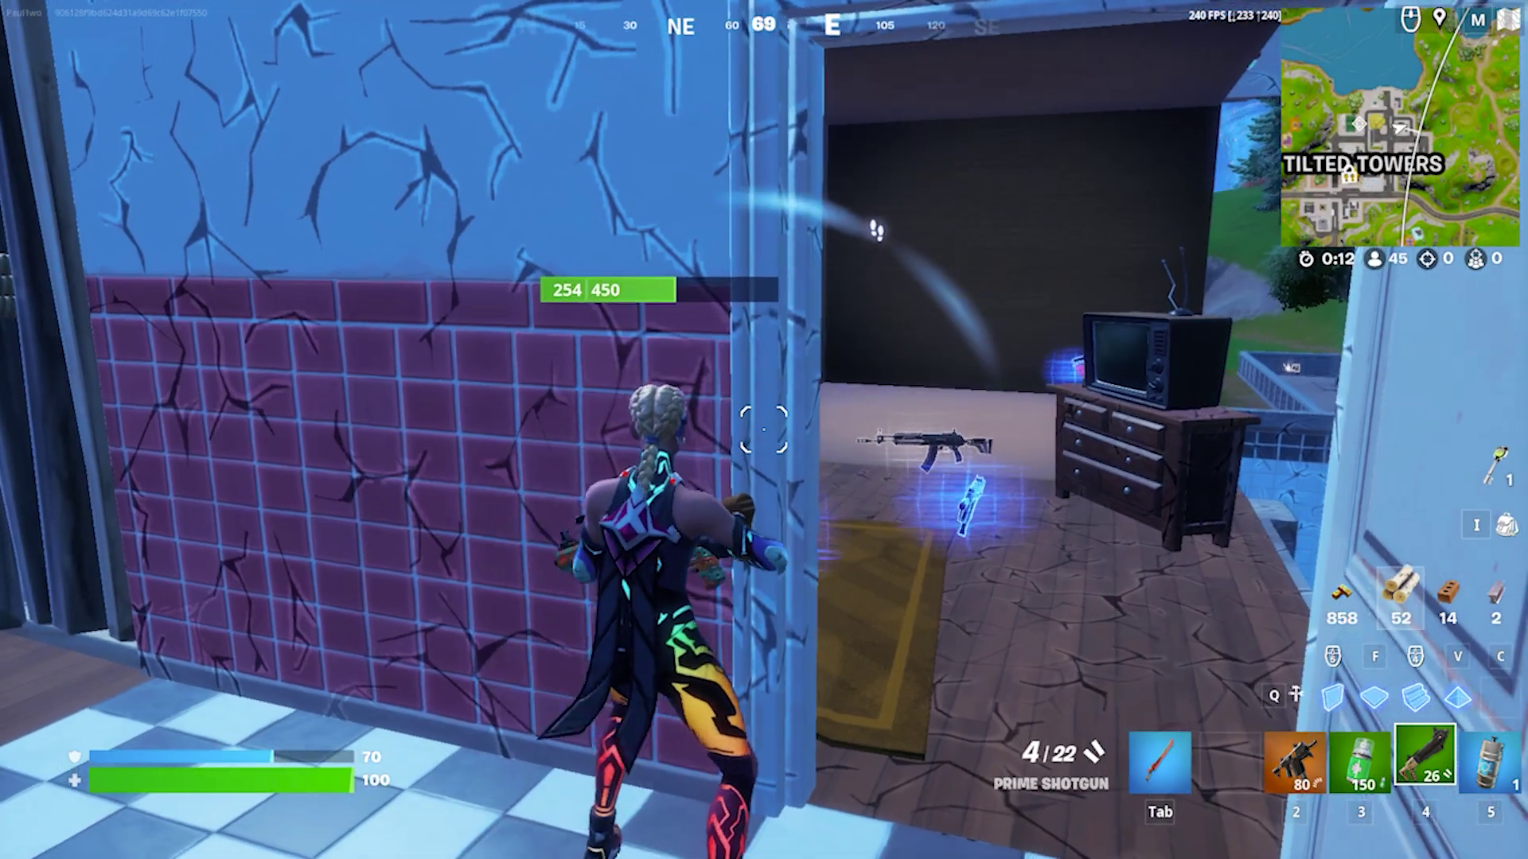